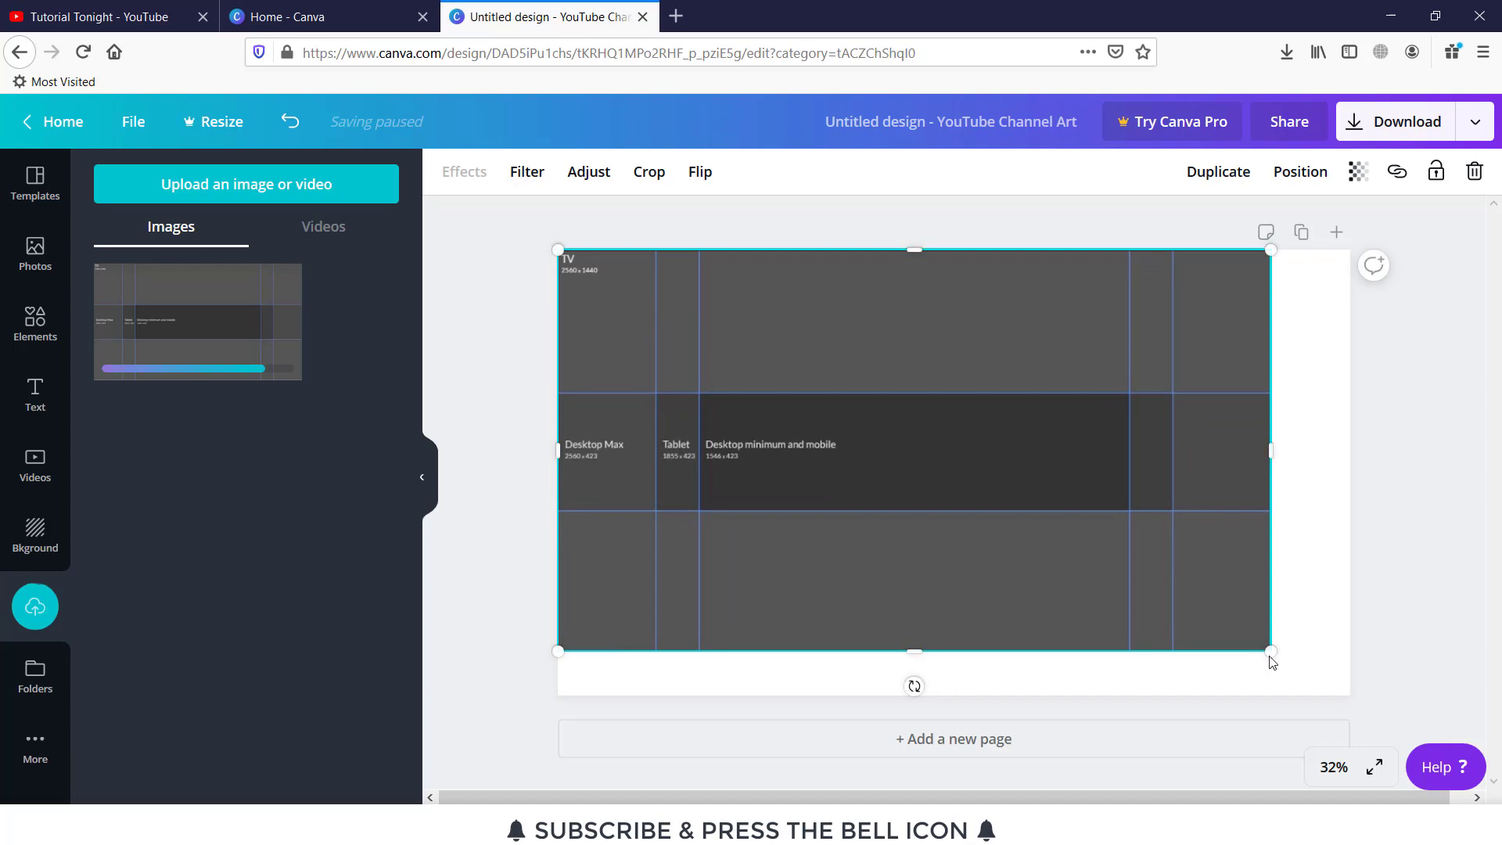
# Enlarge the channel art template image to about 2,560 × 1,442 so it fills the whole page.
pyautogui.moveTo(1270, 650); pyautogui.dragTo(1347, 709)
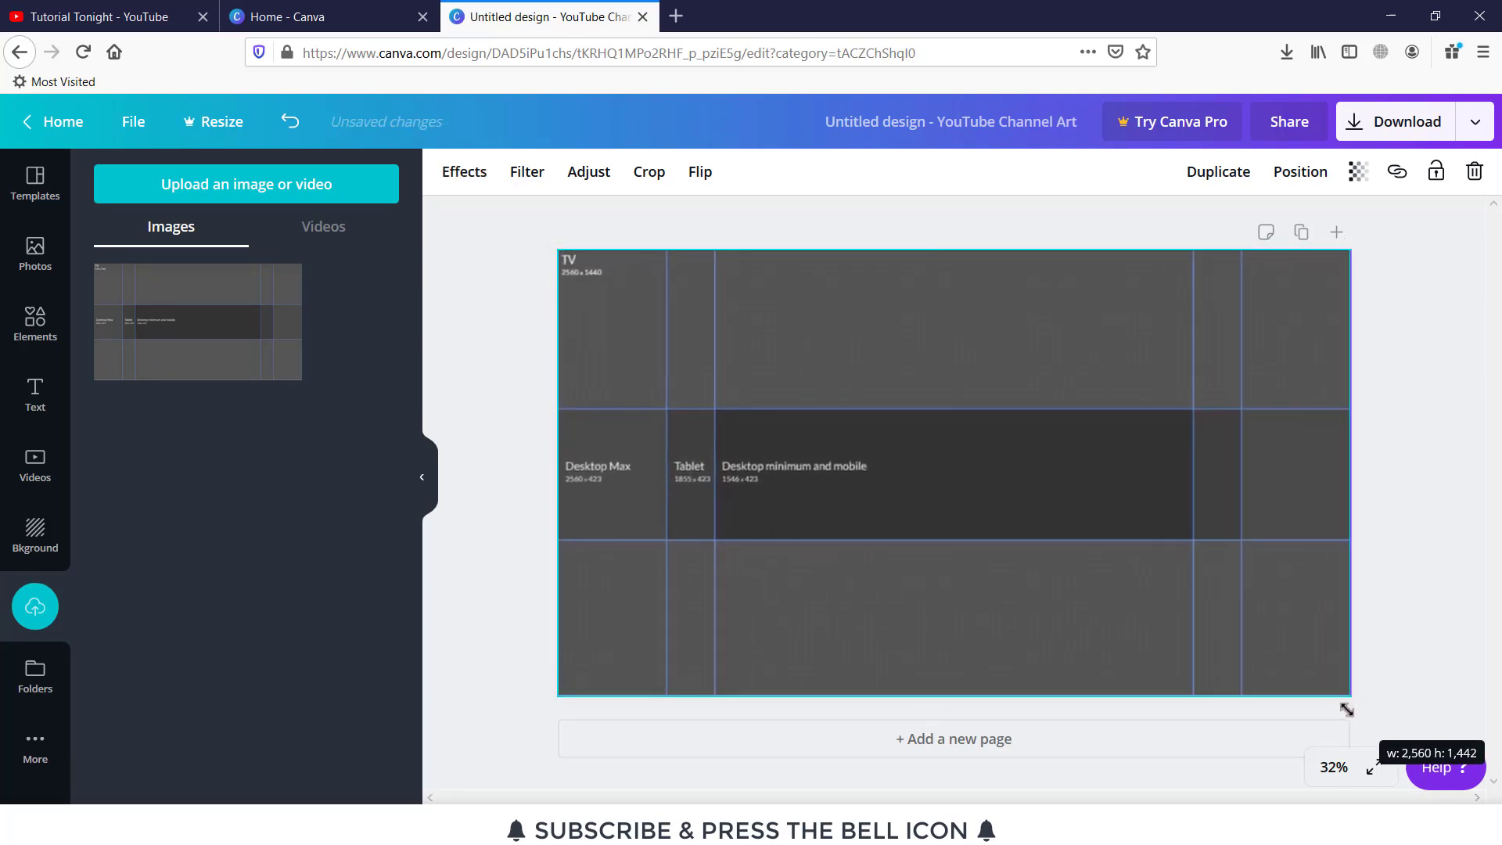
pyautogui.click(1445, 576)
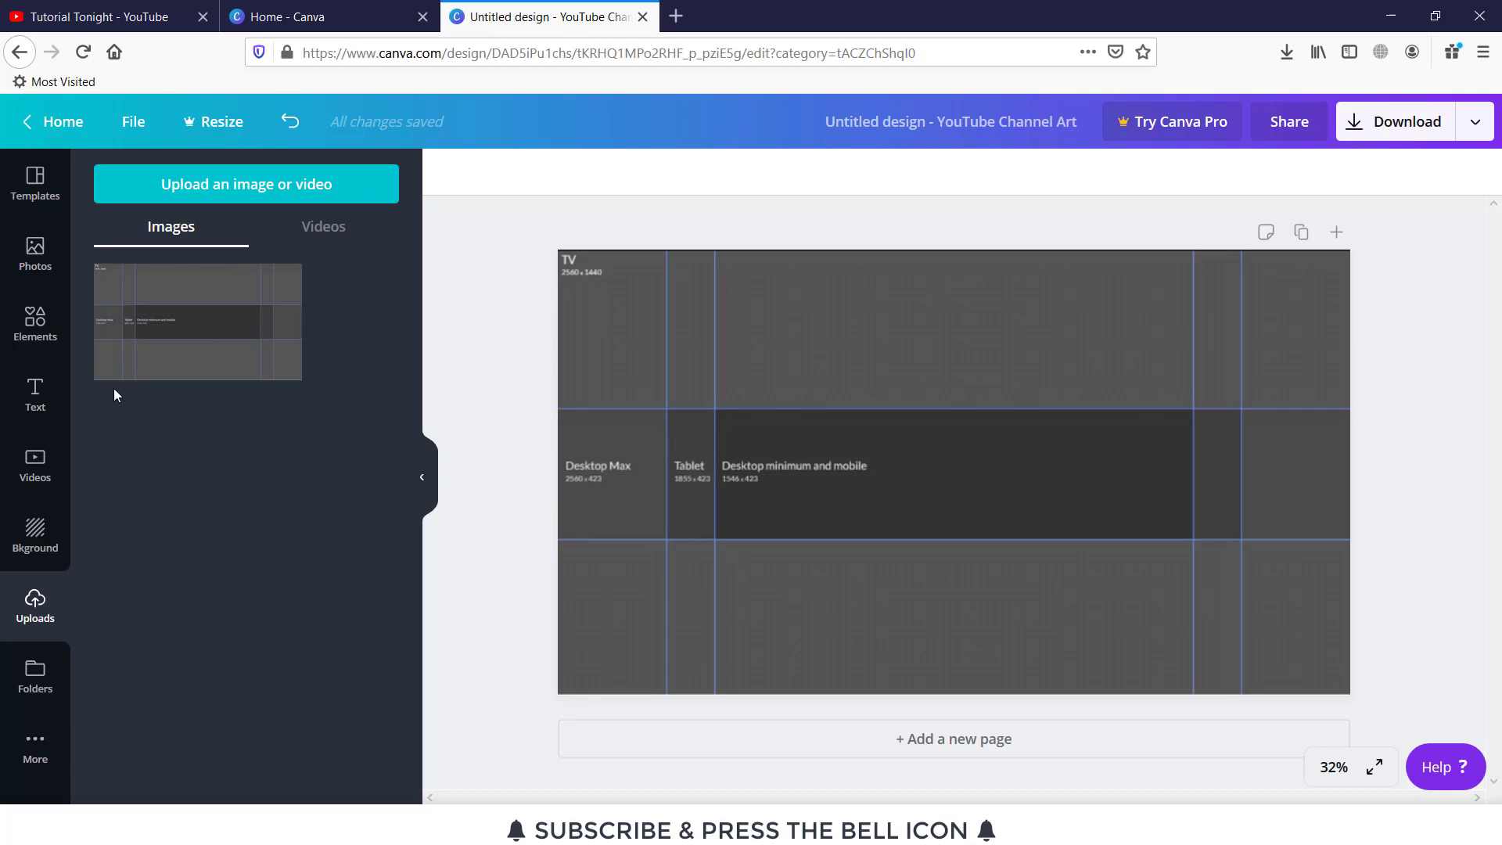
# Add a single-image grid and shrink its height to cover only the central Desktop Max band of the template.
pyautogui.click(33, 341)
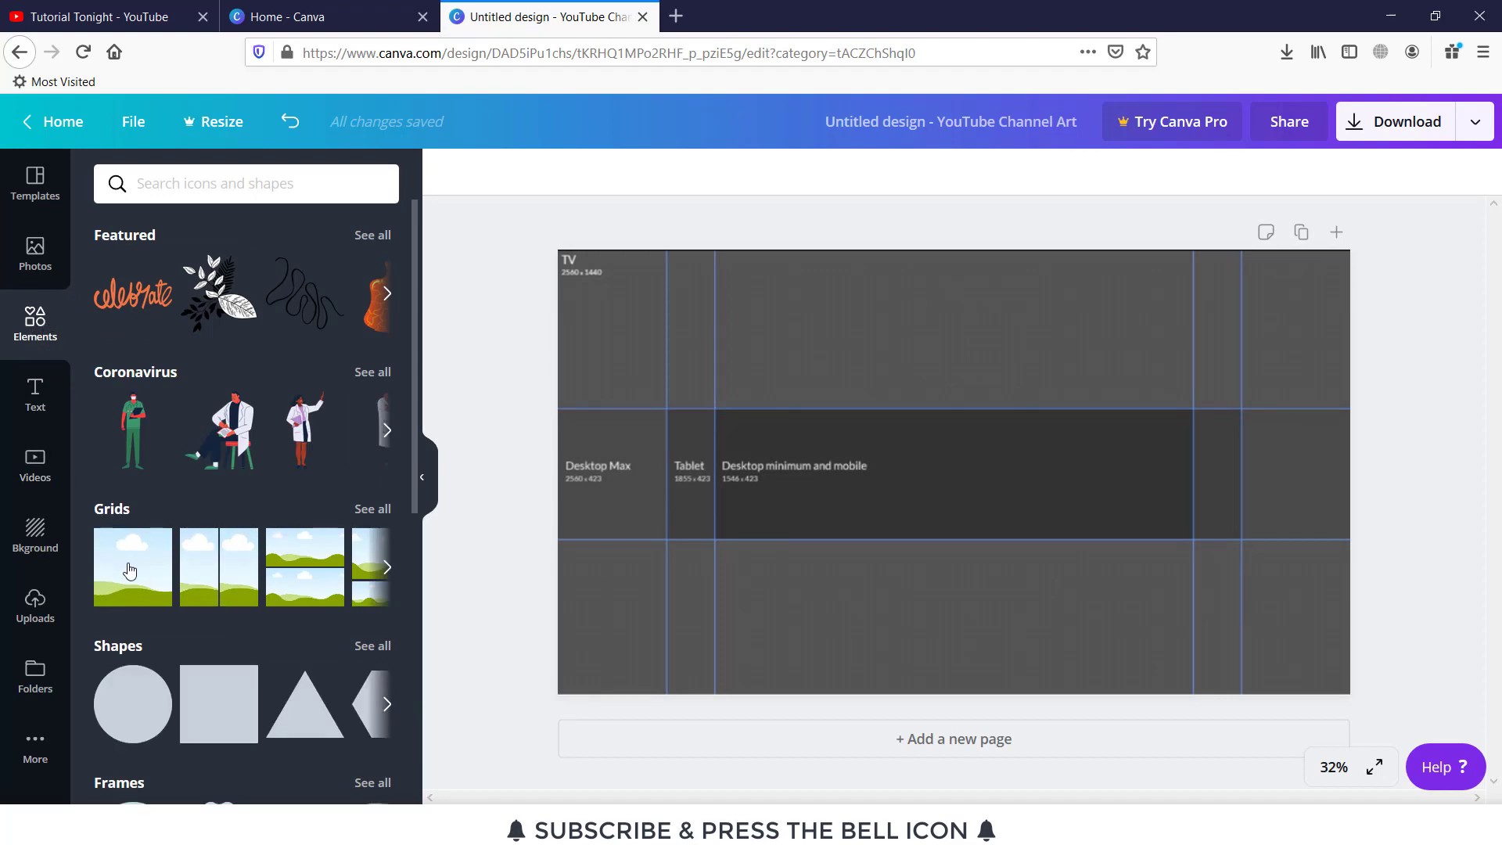
pyautogui.click(132, 571)
pyautogui.moveTo(954, 249); pyautogui.dragTo(968, 409)
pyautogui.moveTo(960, 694); pyautogui.dragTo(964, 538)
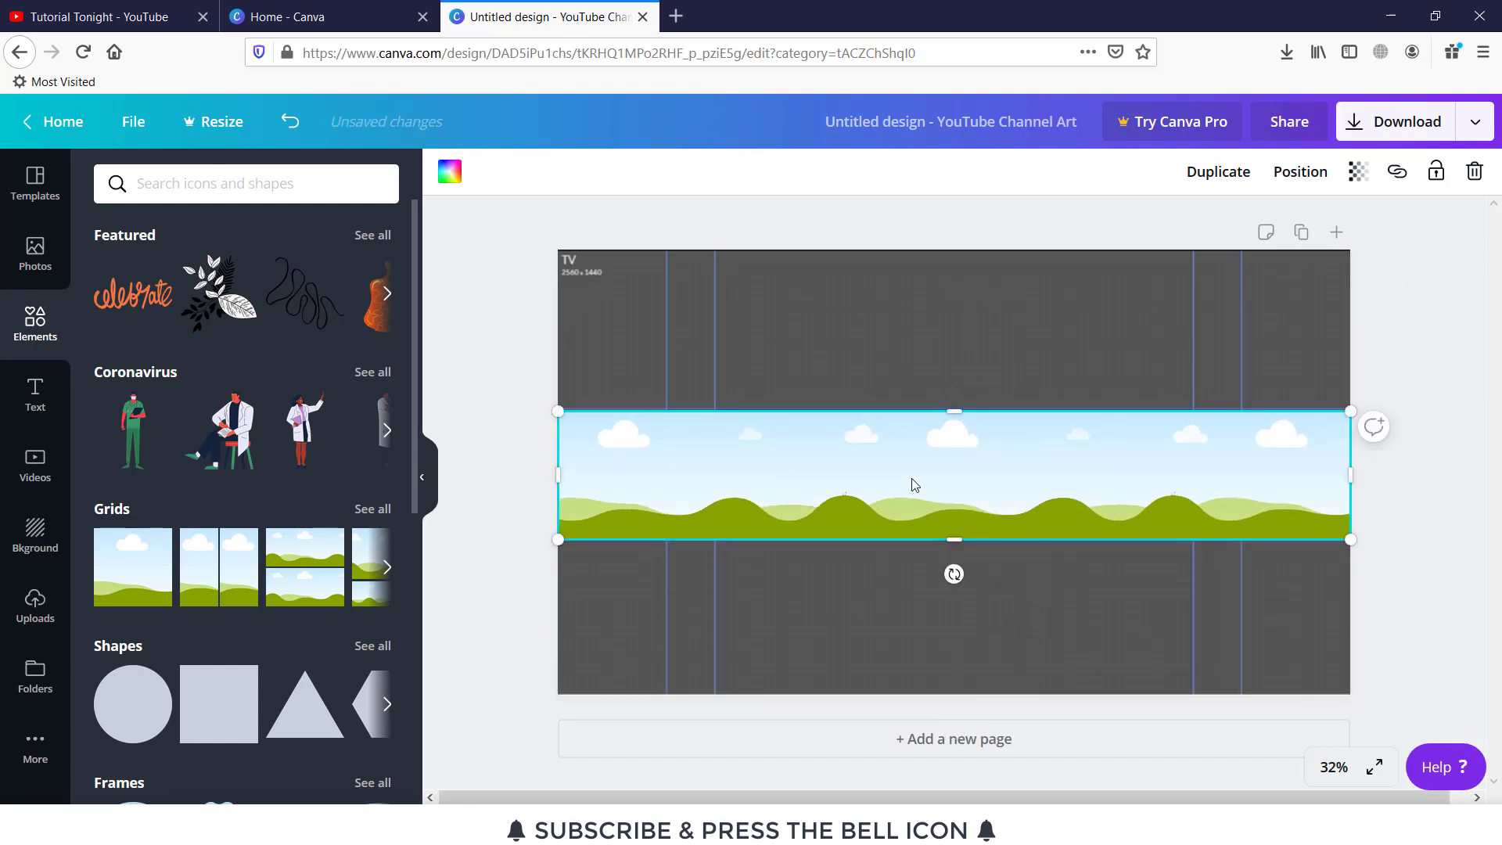
# Try several default colors on the central grid band and settle on dark gray.
pyautogui.click(451, 172)
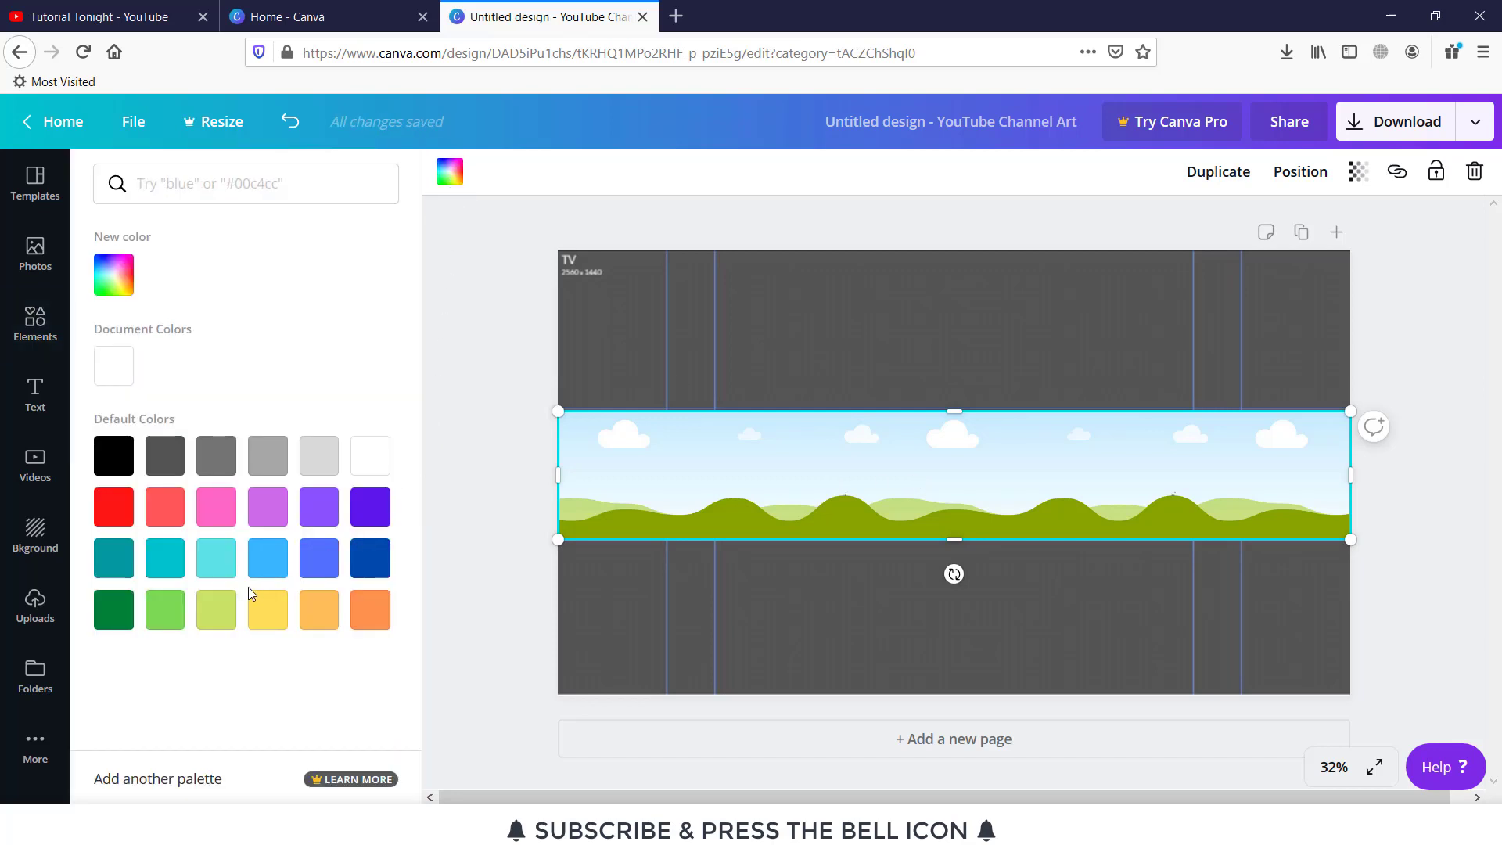
pyautogui.click(364, 557)
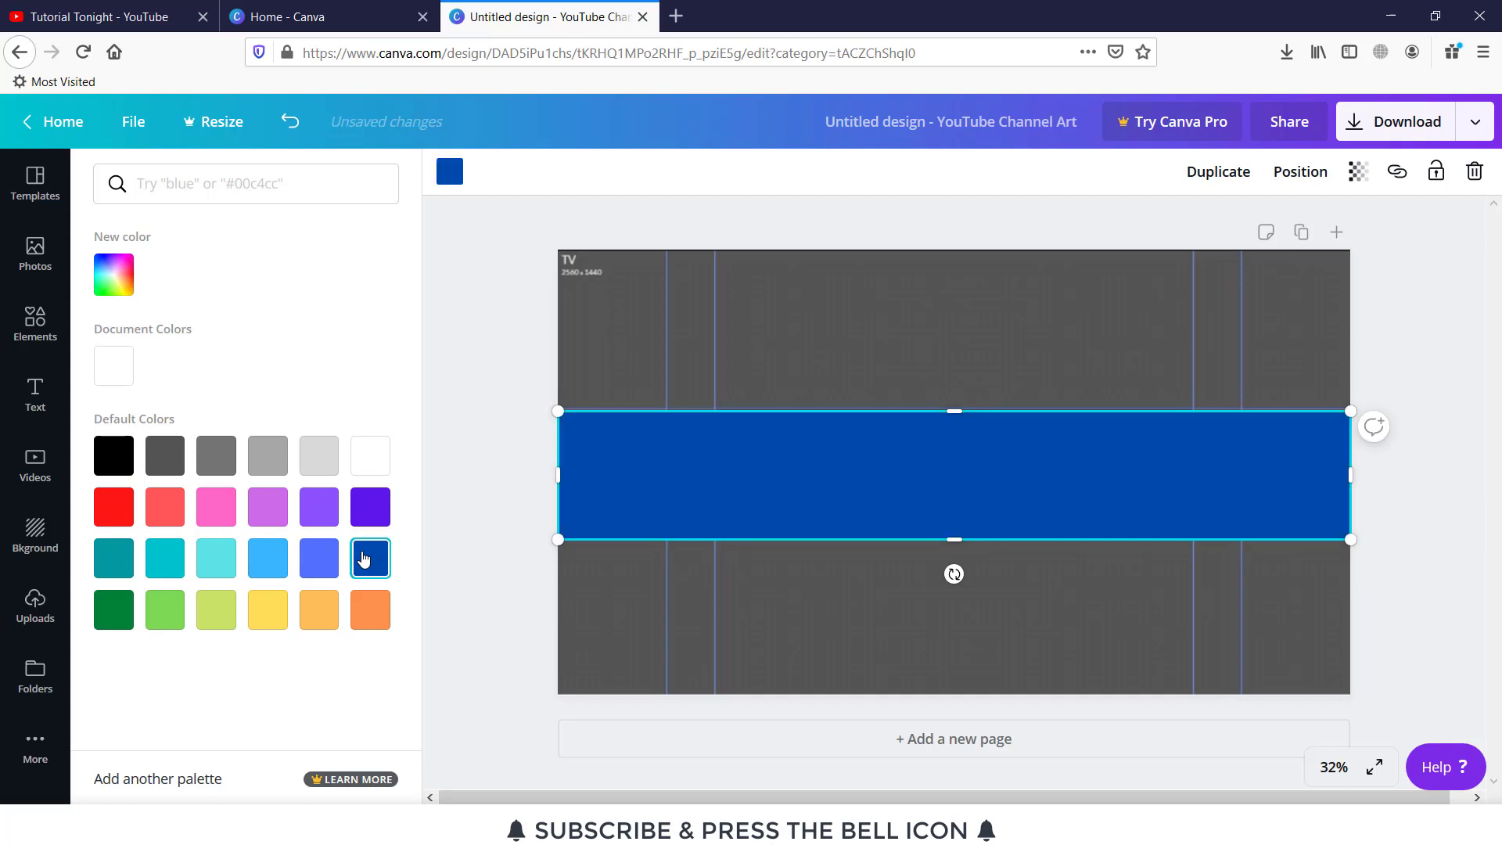
pyautogui.click(325, 566)
pyautogui.click(156, 460)
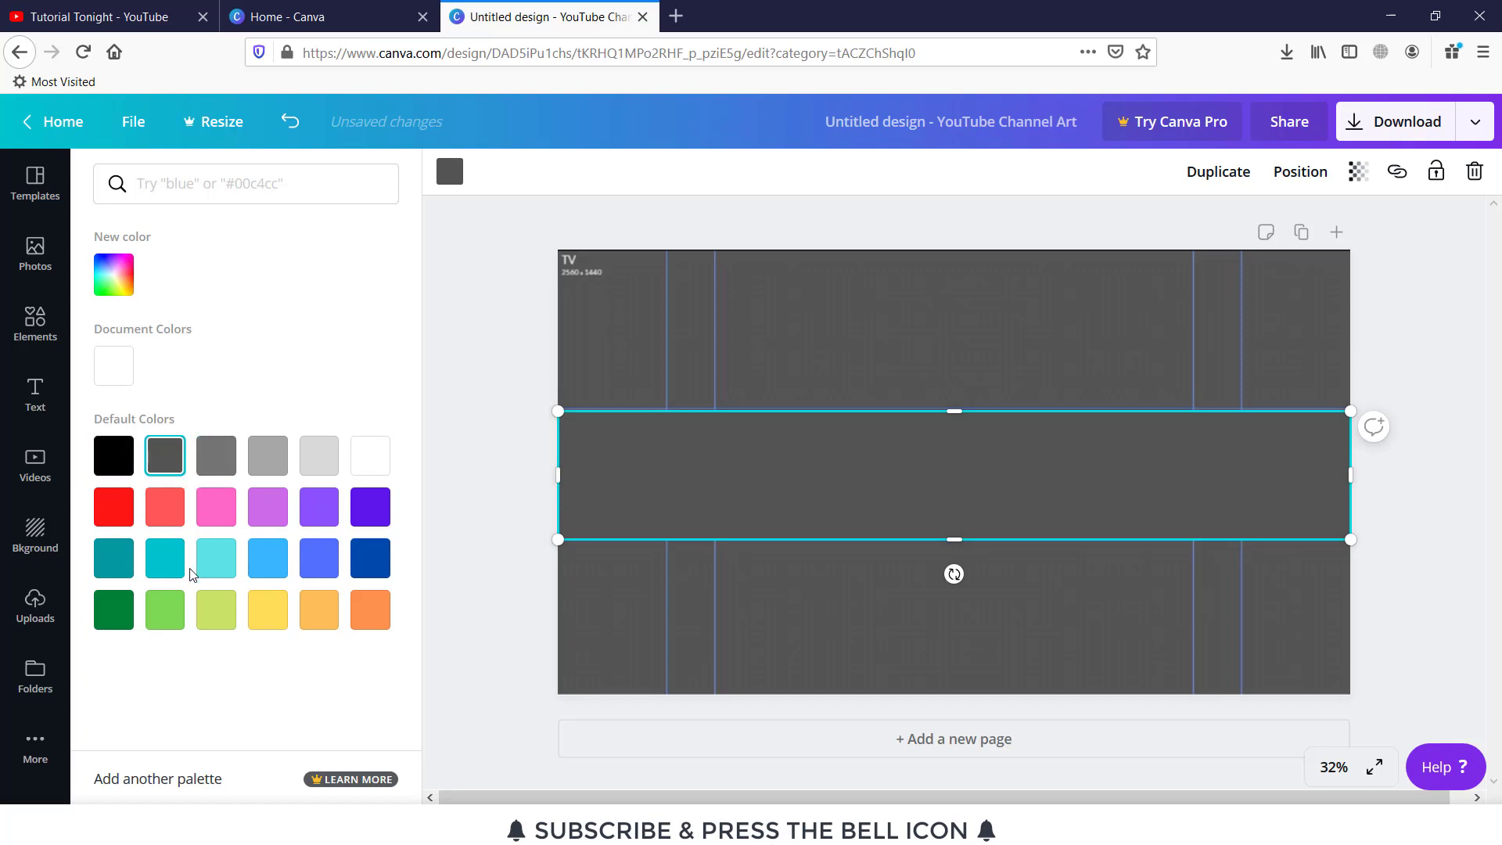
pyautogui.click(169, 520)
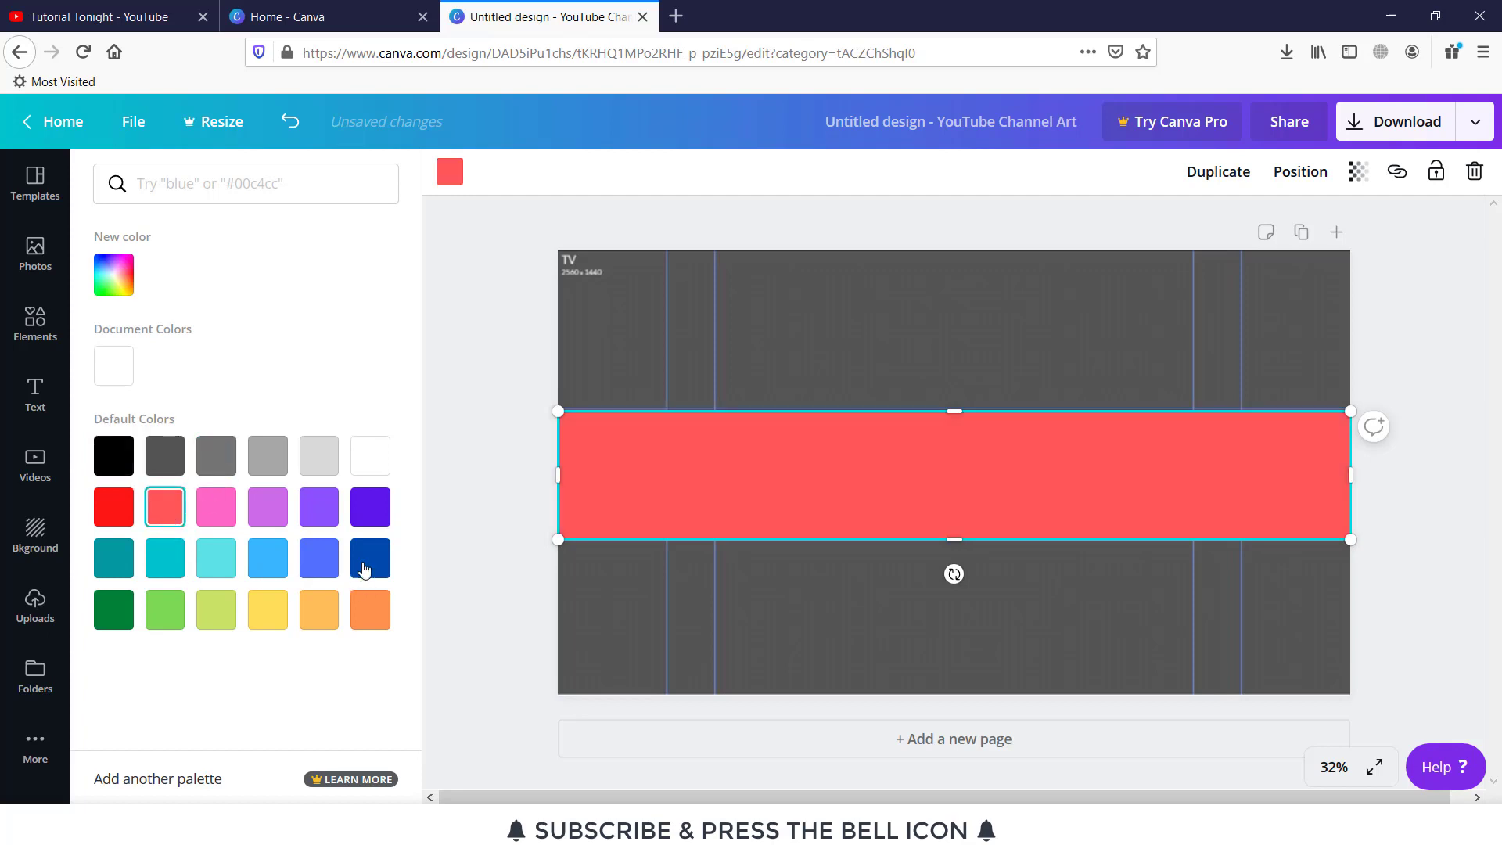
pyautogui.click(118, 460)
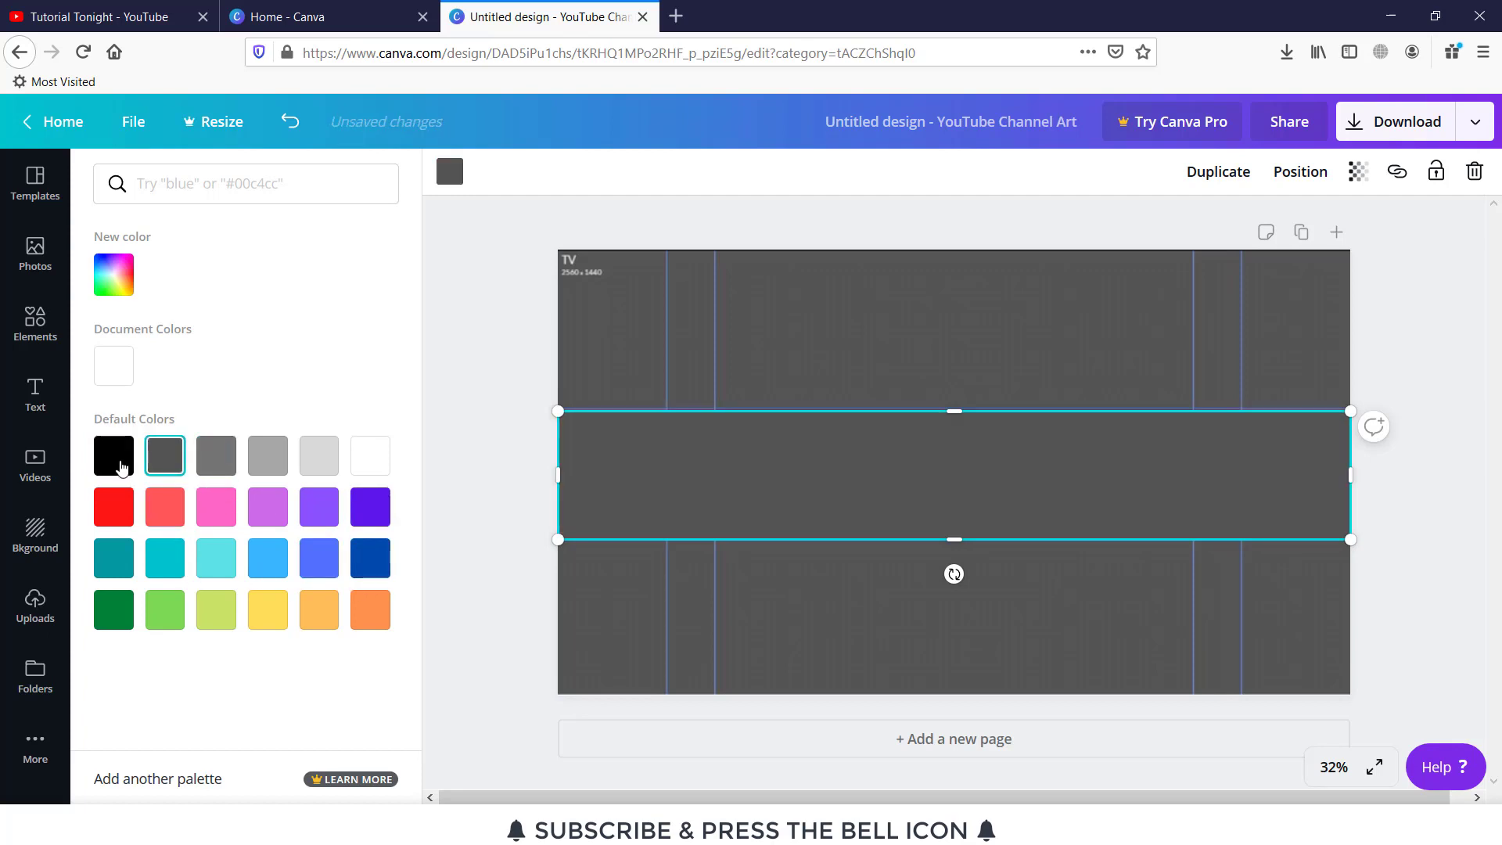
pyautogui.click(179, 463)
pyautogui.click(807, 444)
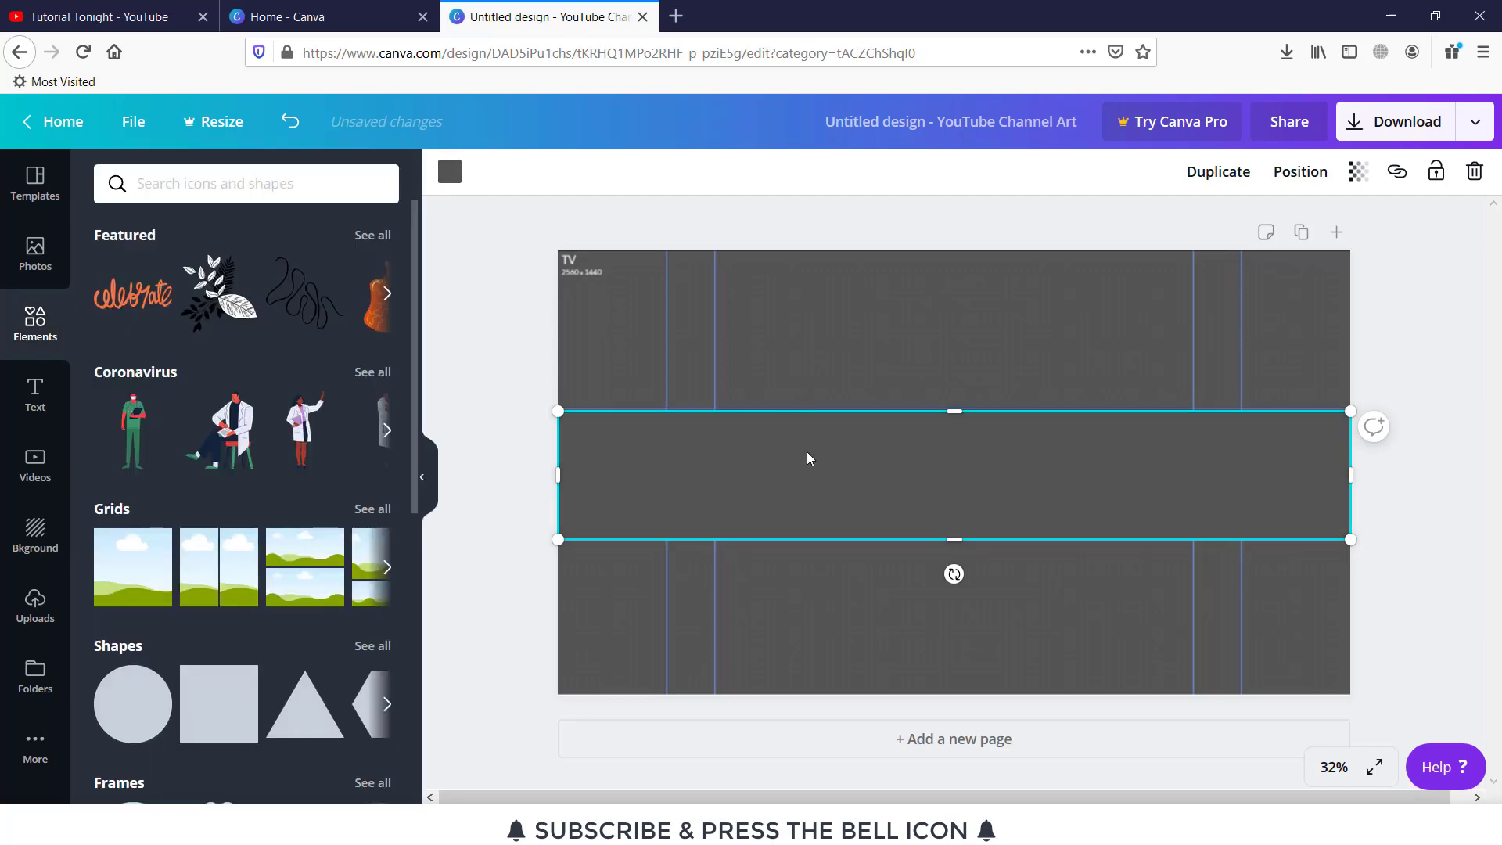
# Extend the gray band's upper edge slightly so it meets the template's horizontal guide line.
pyautogui.click(823, 371)
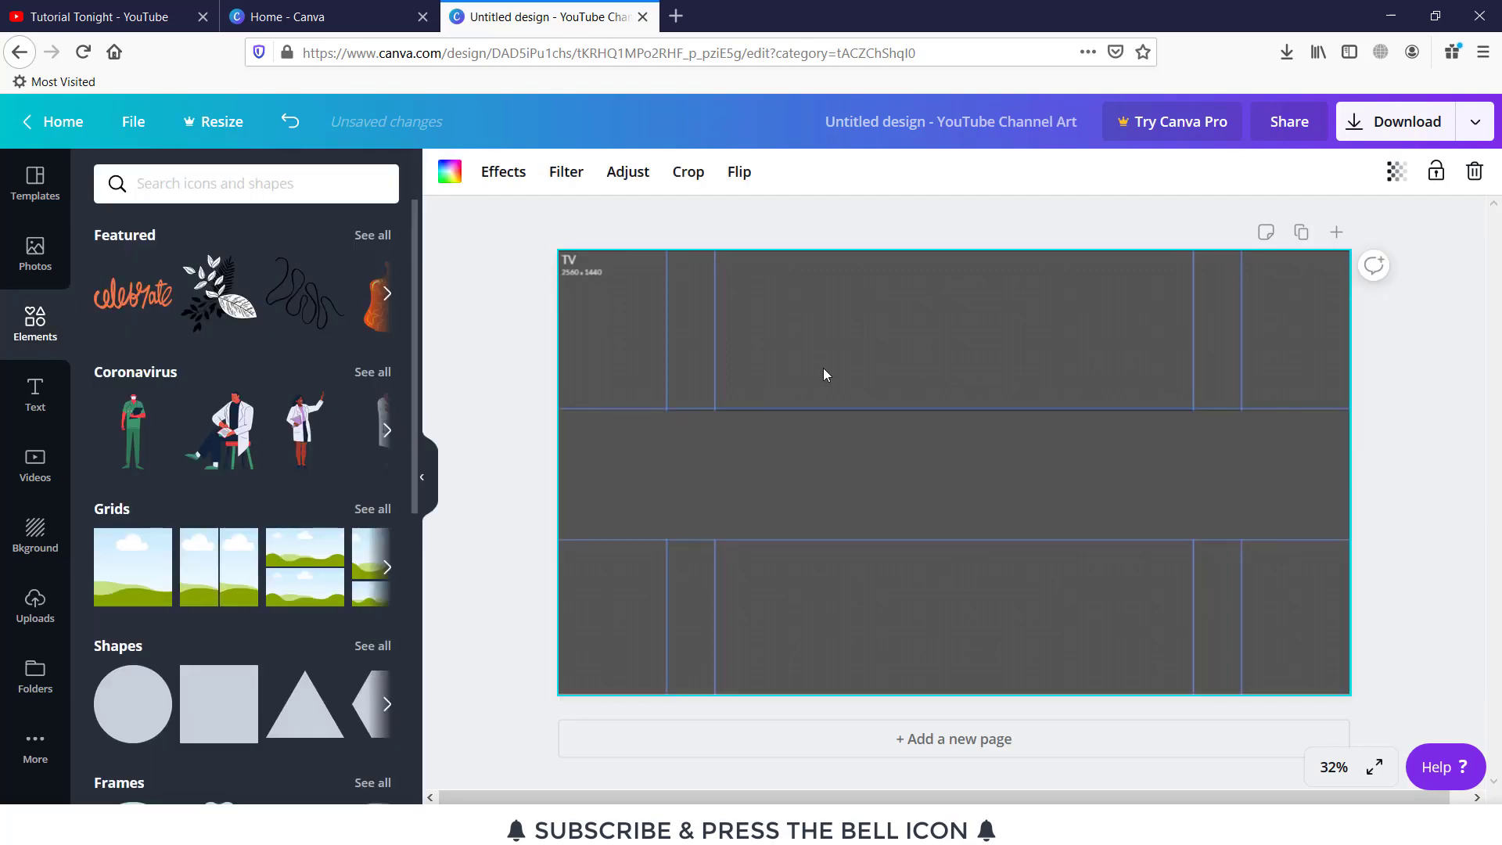
pyautogui.click(851, 465)
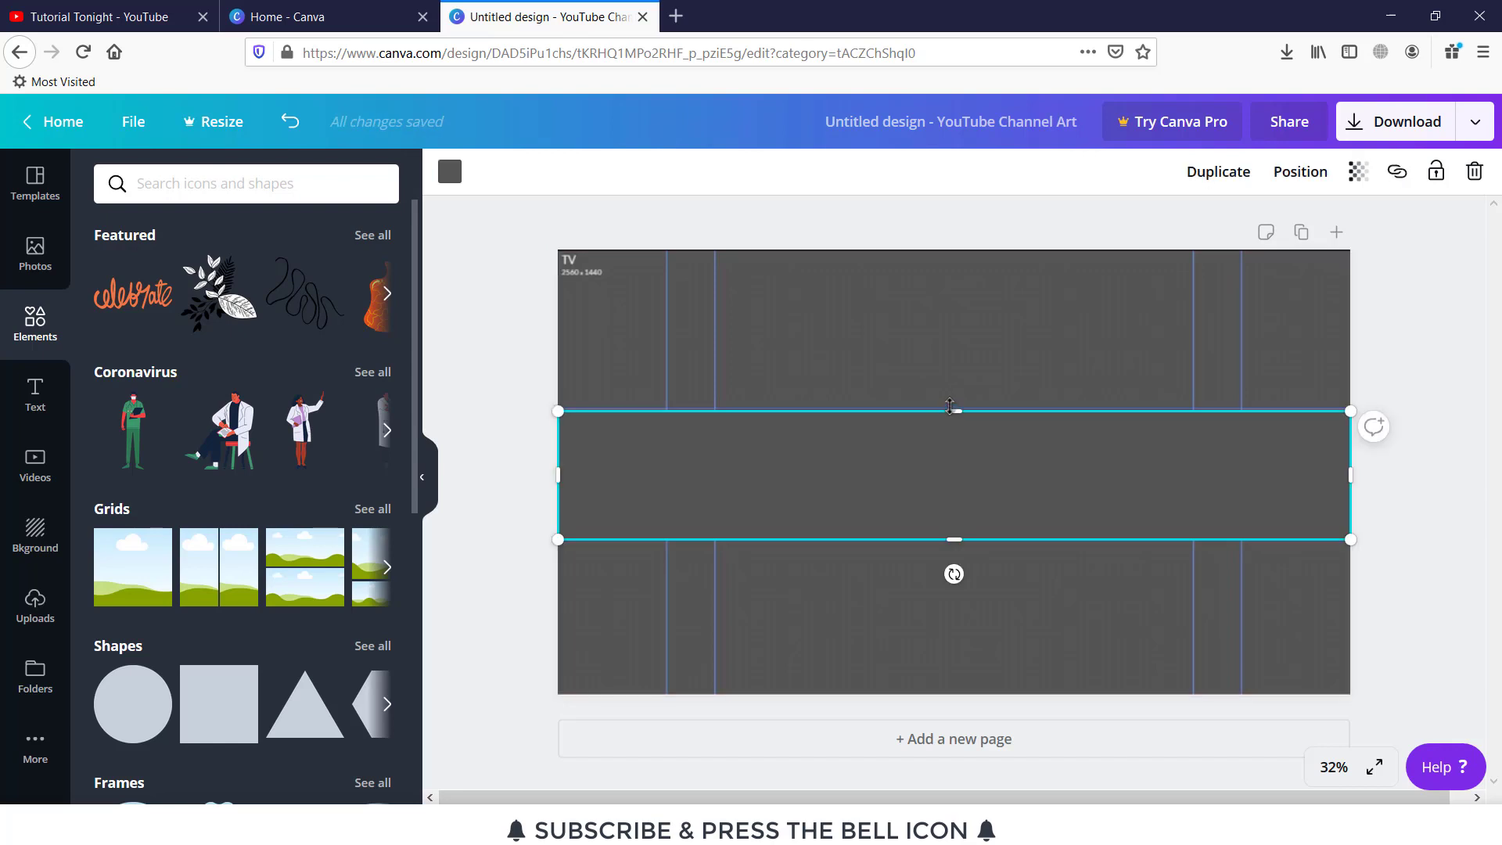
pyautogui.moveTo(950, 401); pyautogui.dragTo(950, 405)
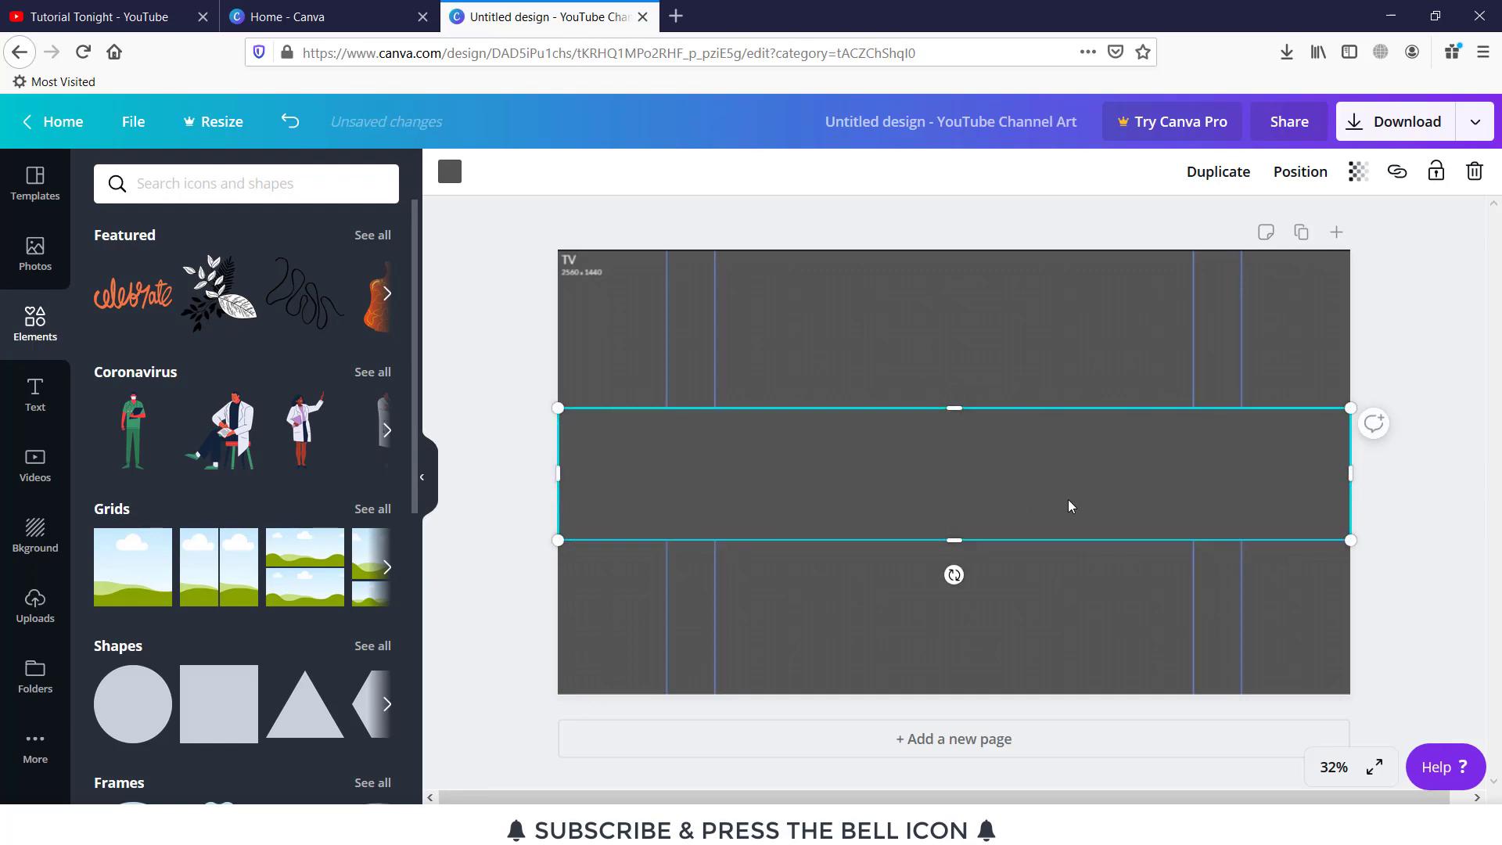
pyautogui.click(1076, 370)
pyautogui.click(1004, 444)
pyautogui.scroll(-2, 147, 472)
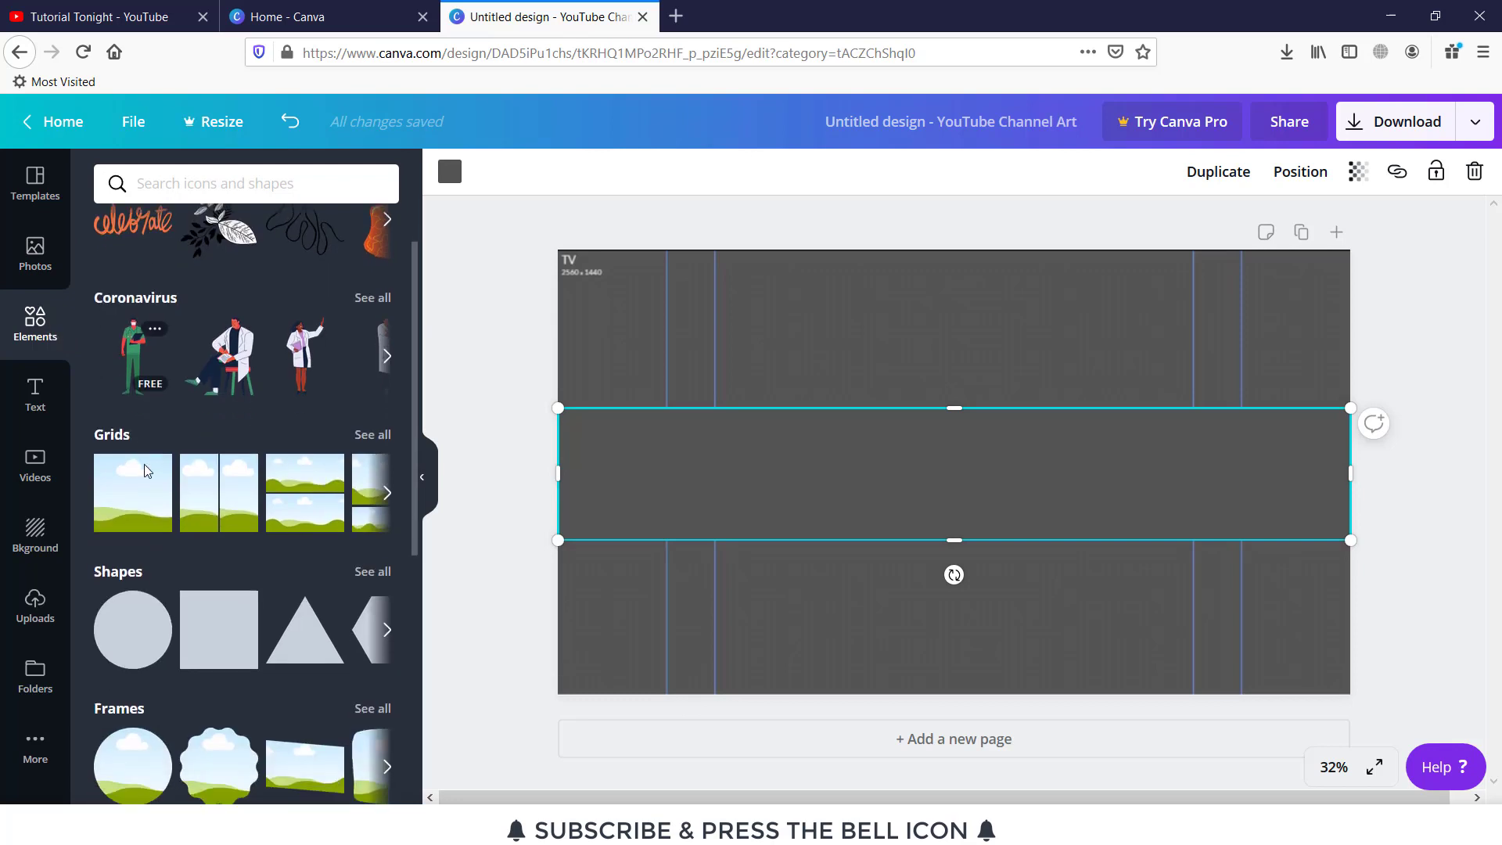
pyautogui.scroll(-2, 140, 453)
pyautogui.scroll(1, 133, 420)
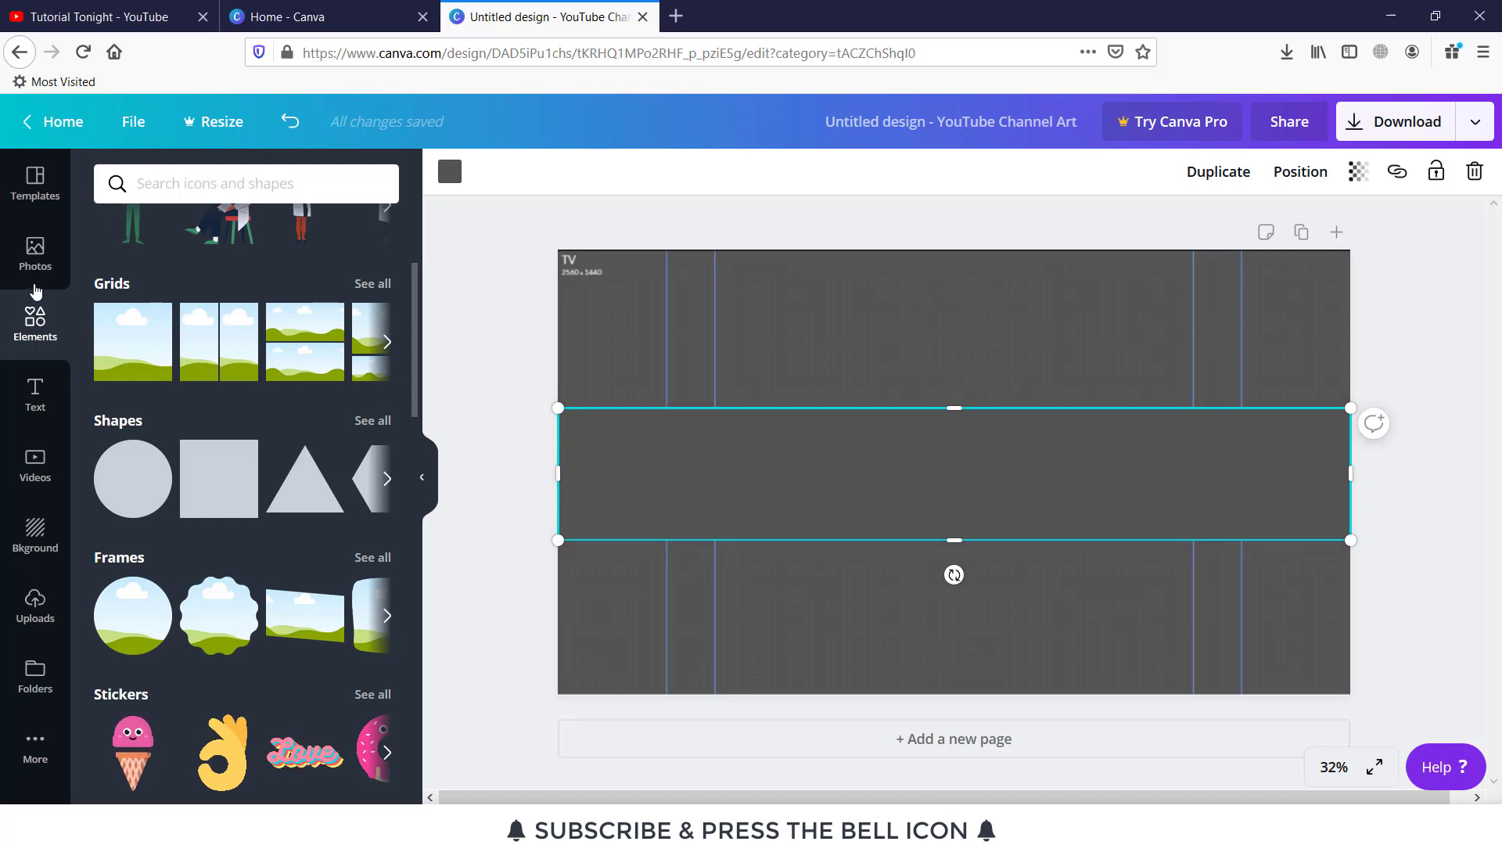
# Add the "SPIRIT NIGHT" font combination to the page and move its heading down into the central band.
pyautogui.click(47, 410)
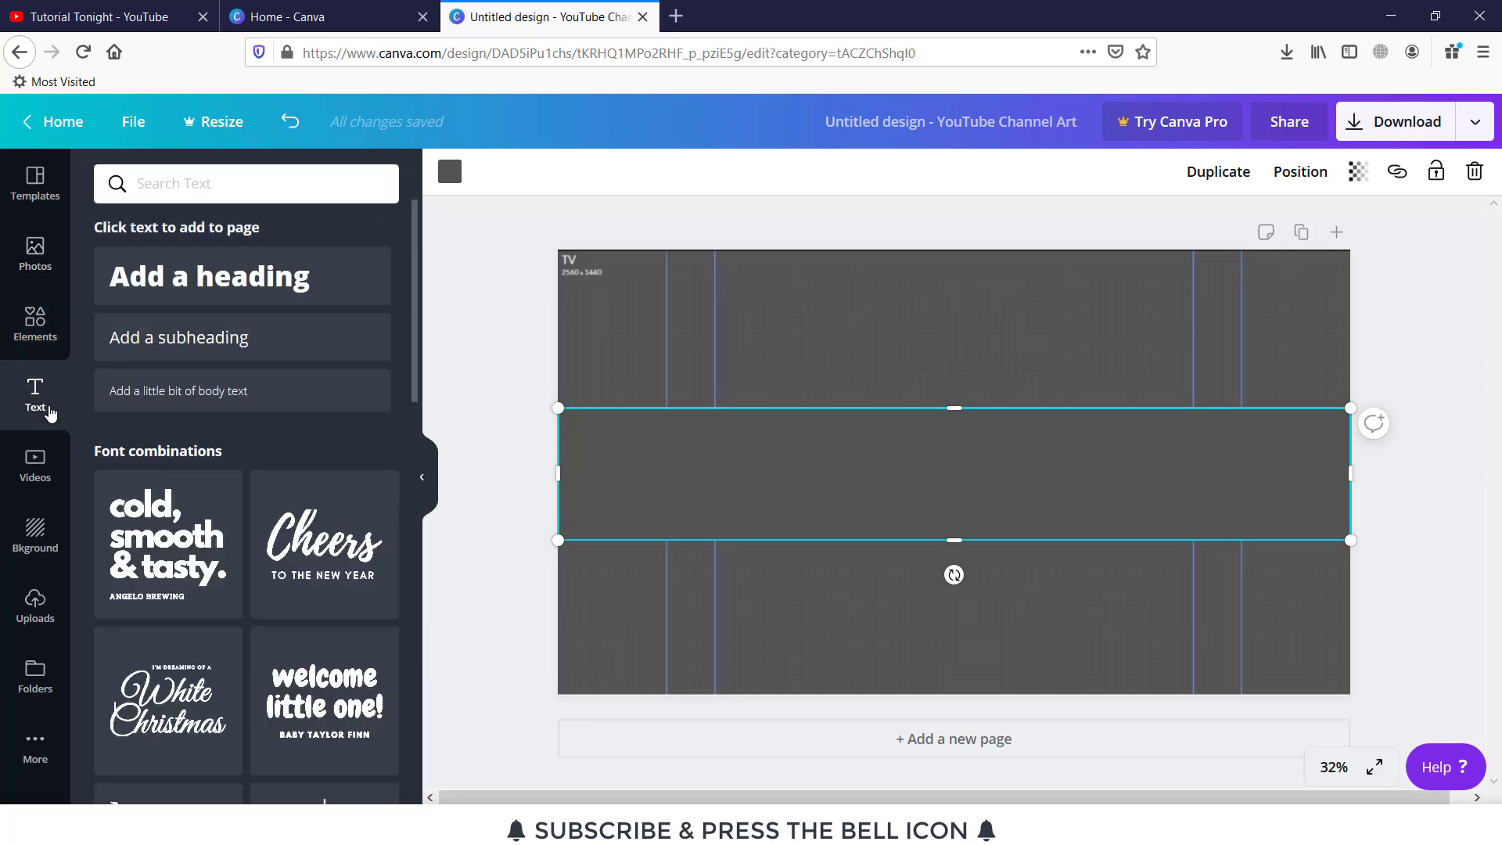
pyautogui.scroll(-3, 274, 395)
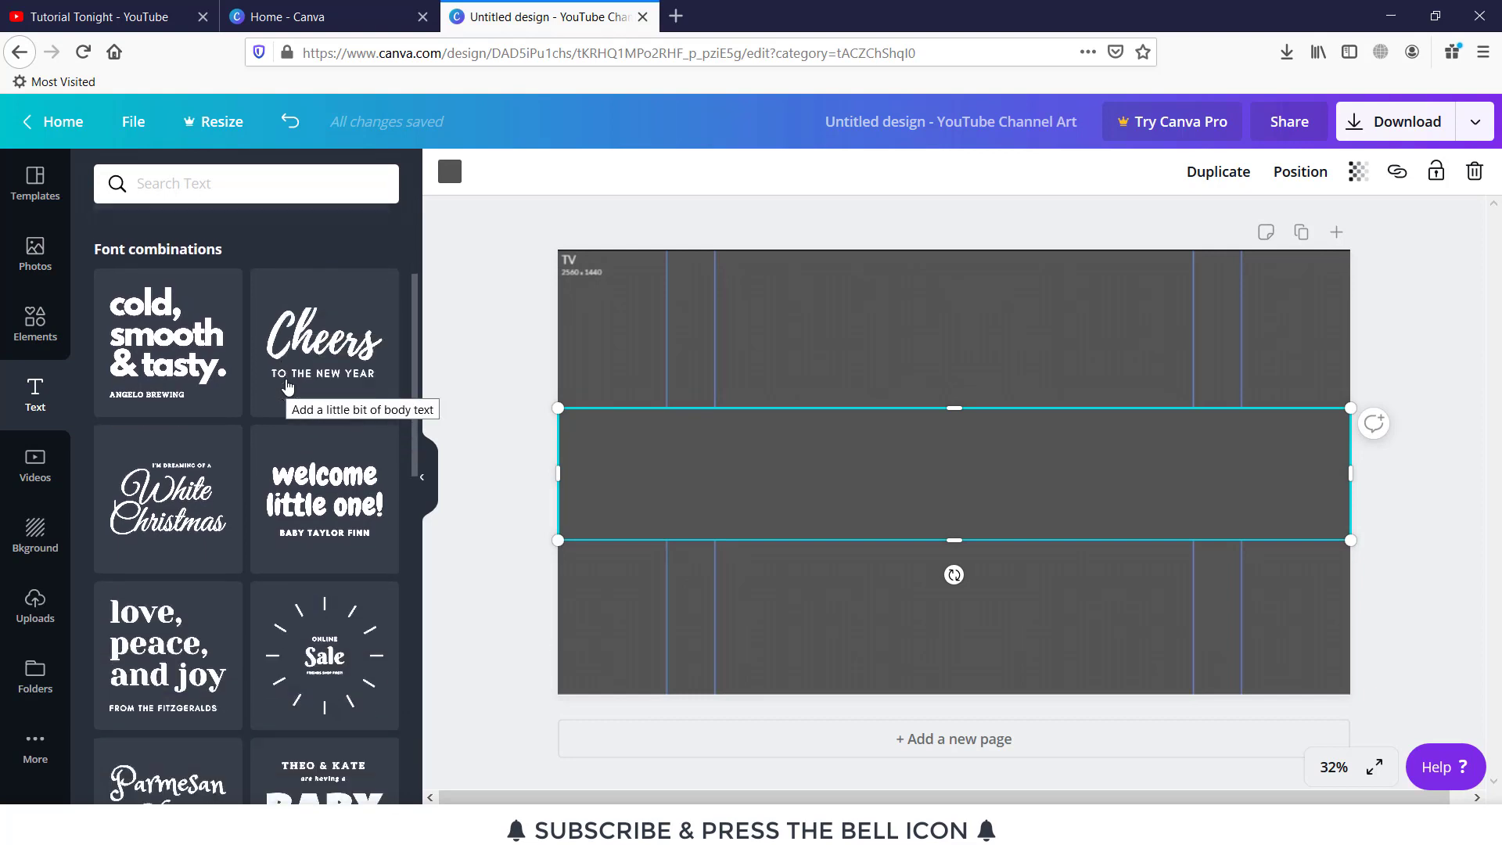
pyautogui.scroll(-4, 288, 386)
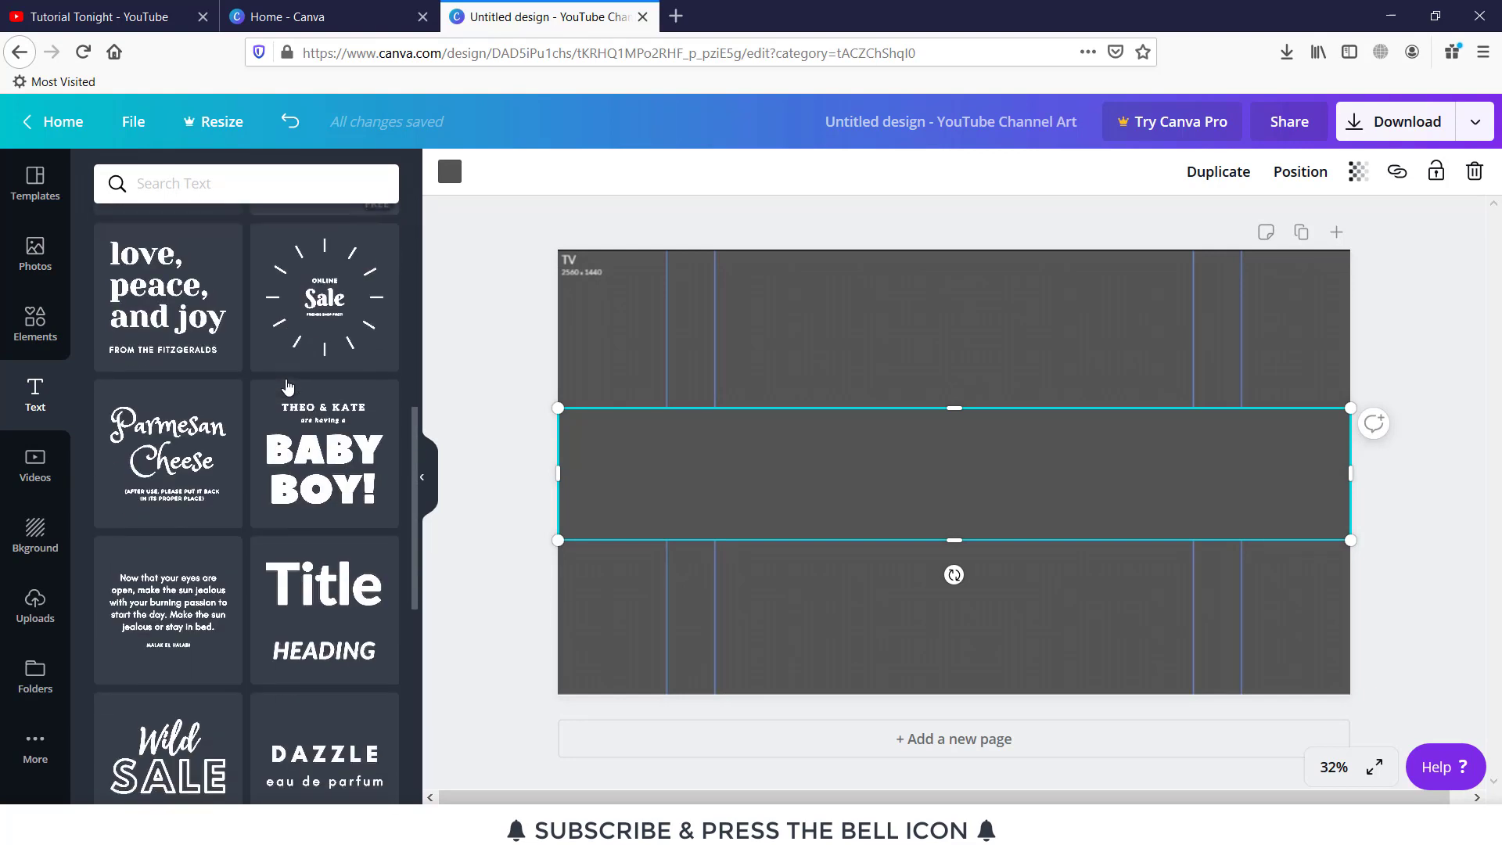
pyautogui.scroll(-4, 283, 397)
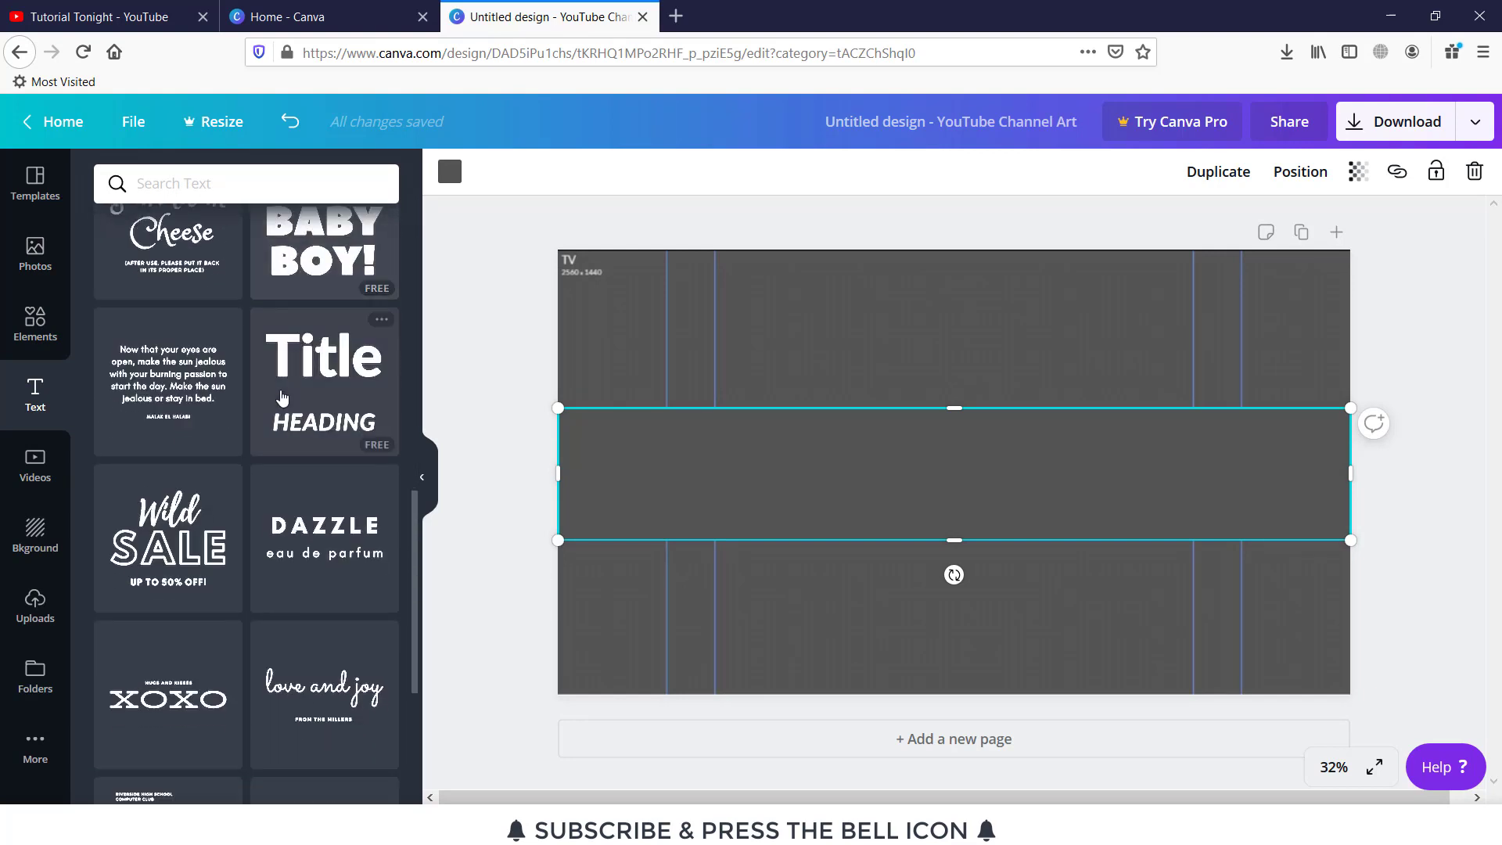
pyautogui.scroll(-5, 283, 397)
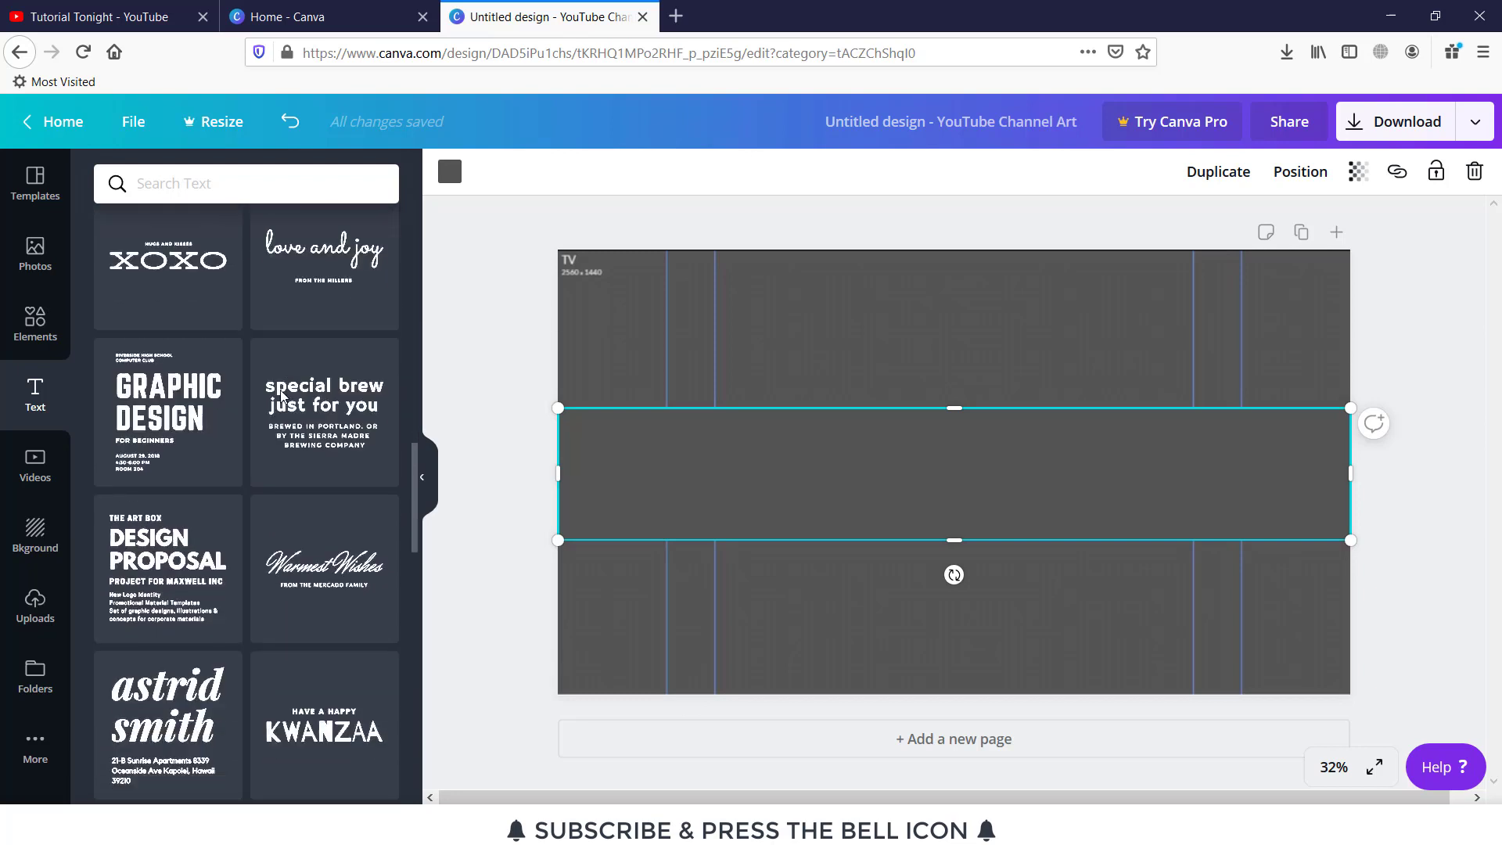
pyautogui.scroll(-4, 282, 397)
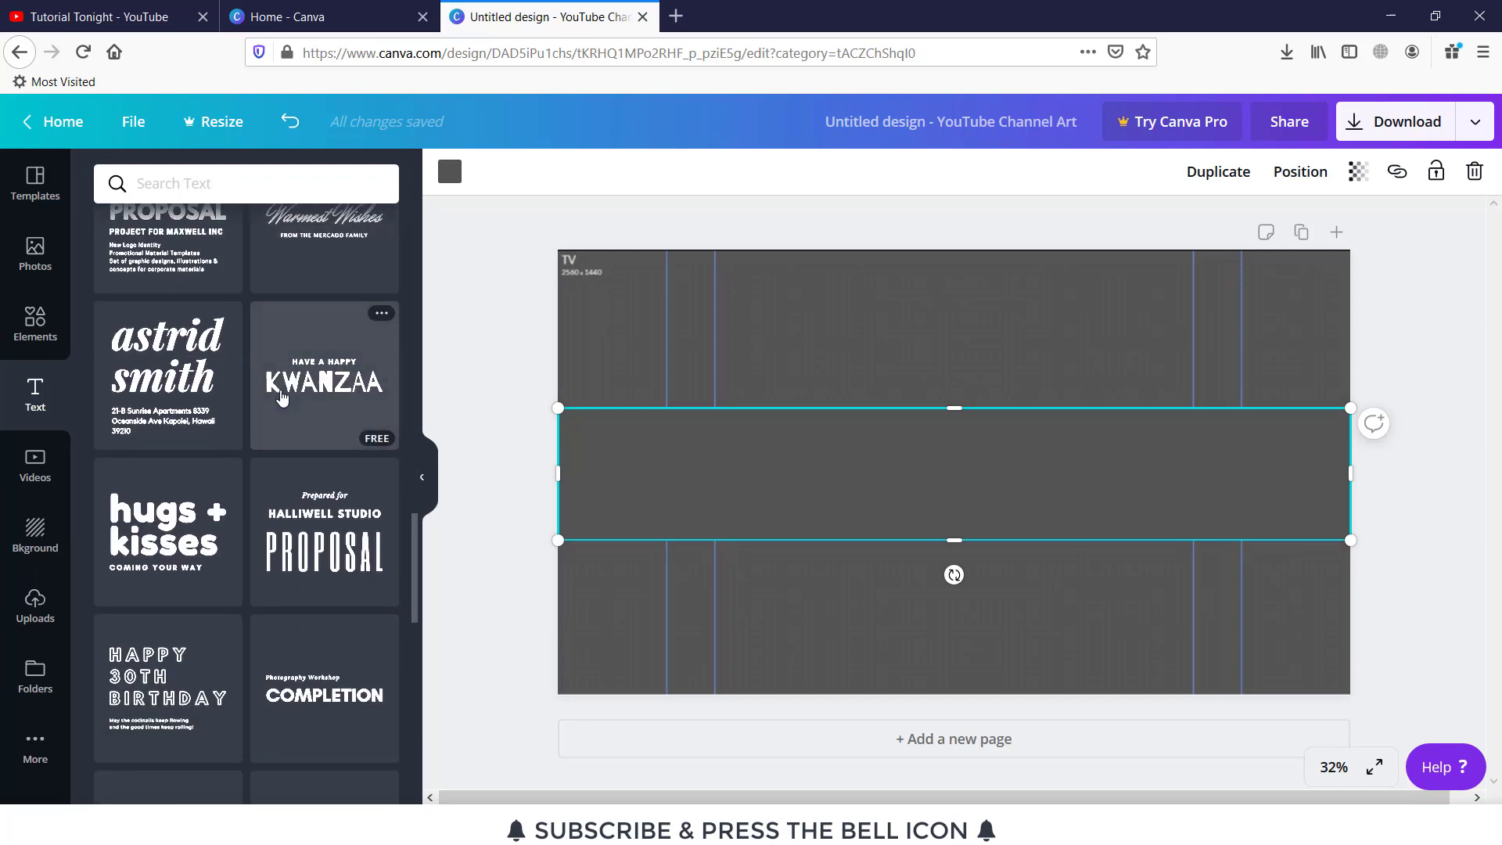
pyautogui.scroll(-7, 283, 397)
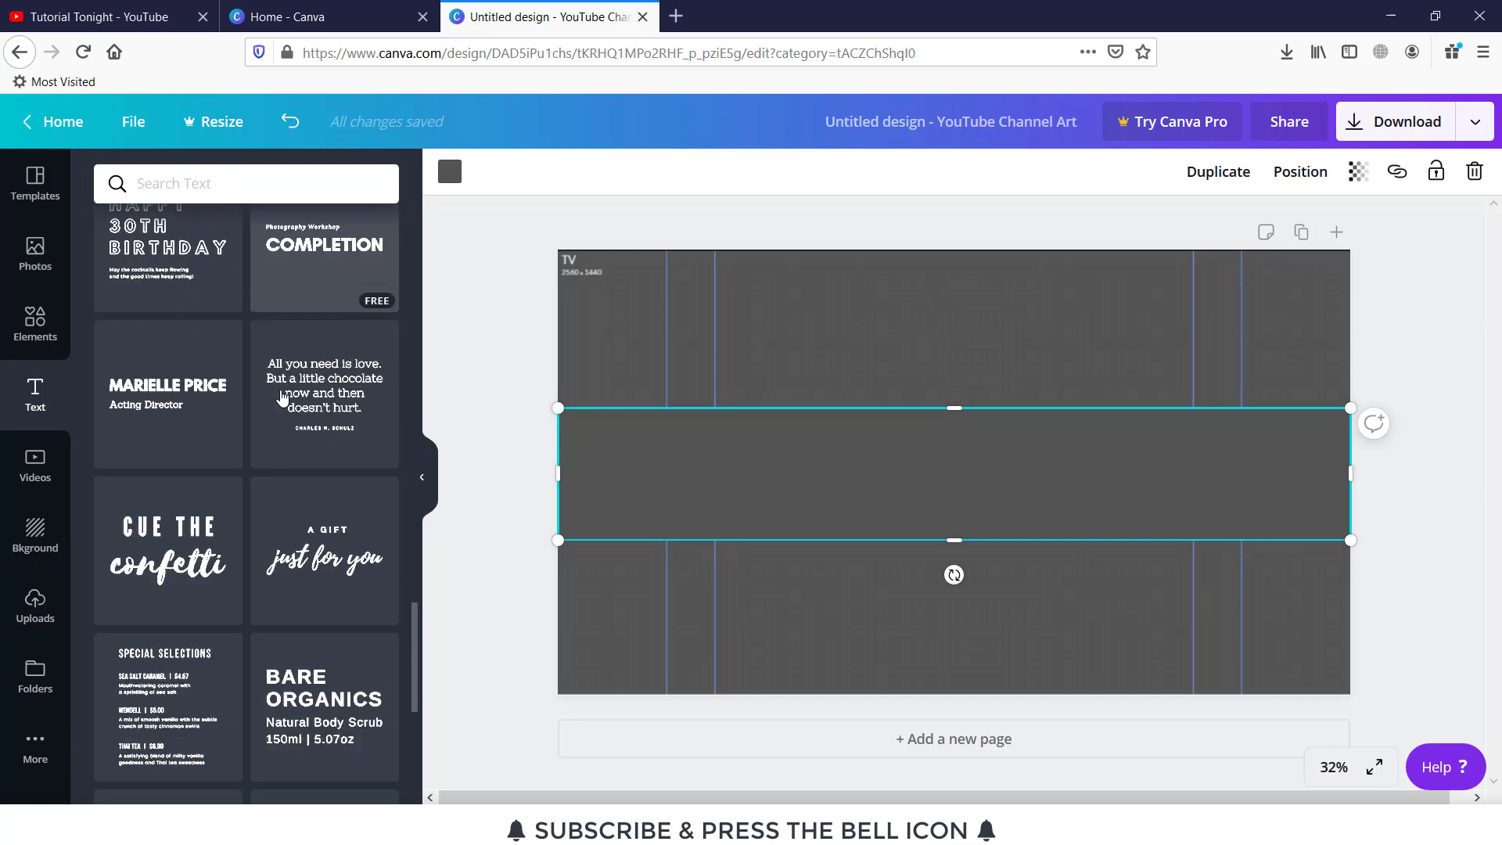
pyautogui.scroll(-6, 282, 398)
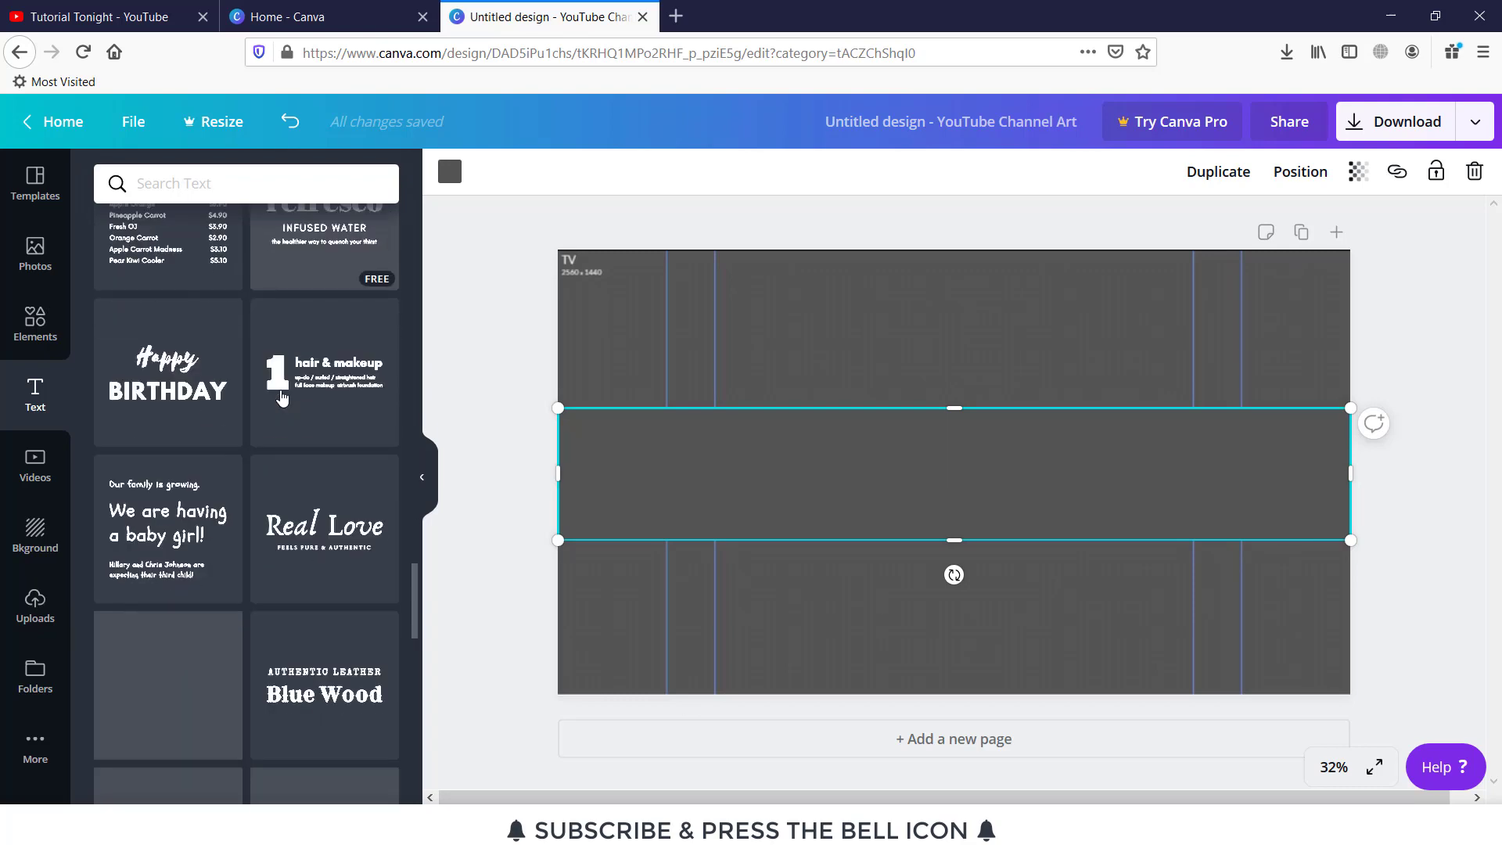
pyautogui.scroll(-5, 283, 397)
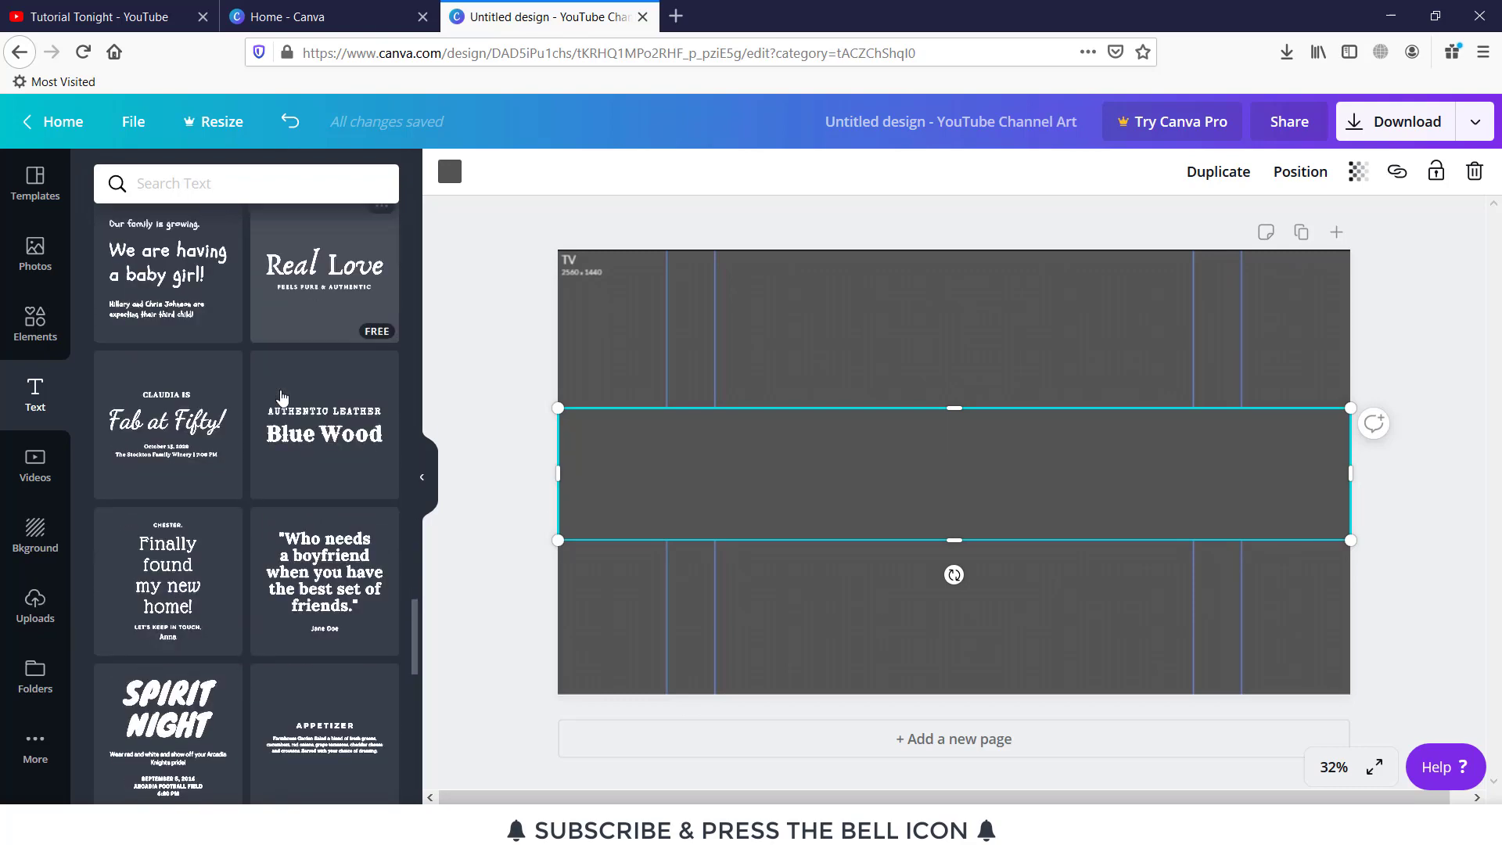
pyautogui.scroll(-3, 283, 397)
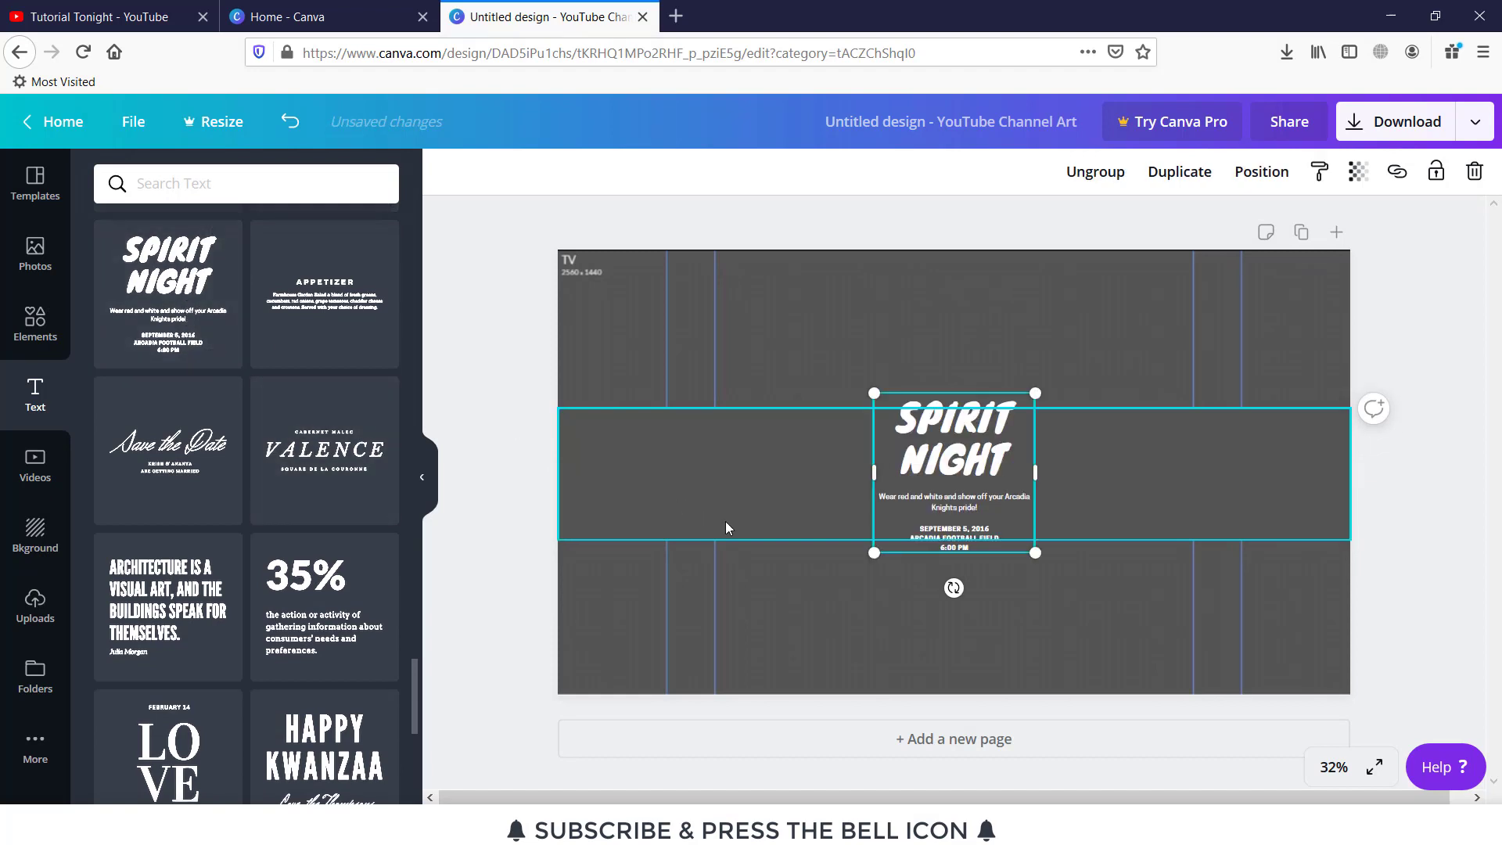
pyautogui.moveTo(954, 453); pyautogui.dragTo(960, 497)
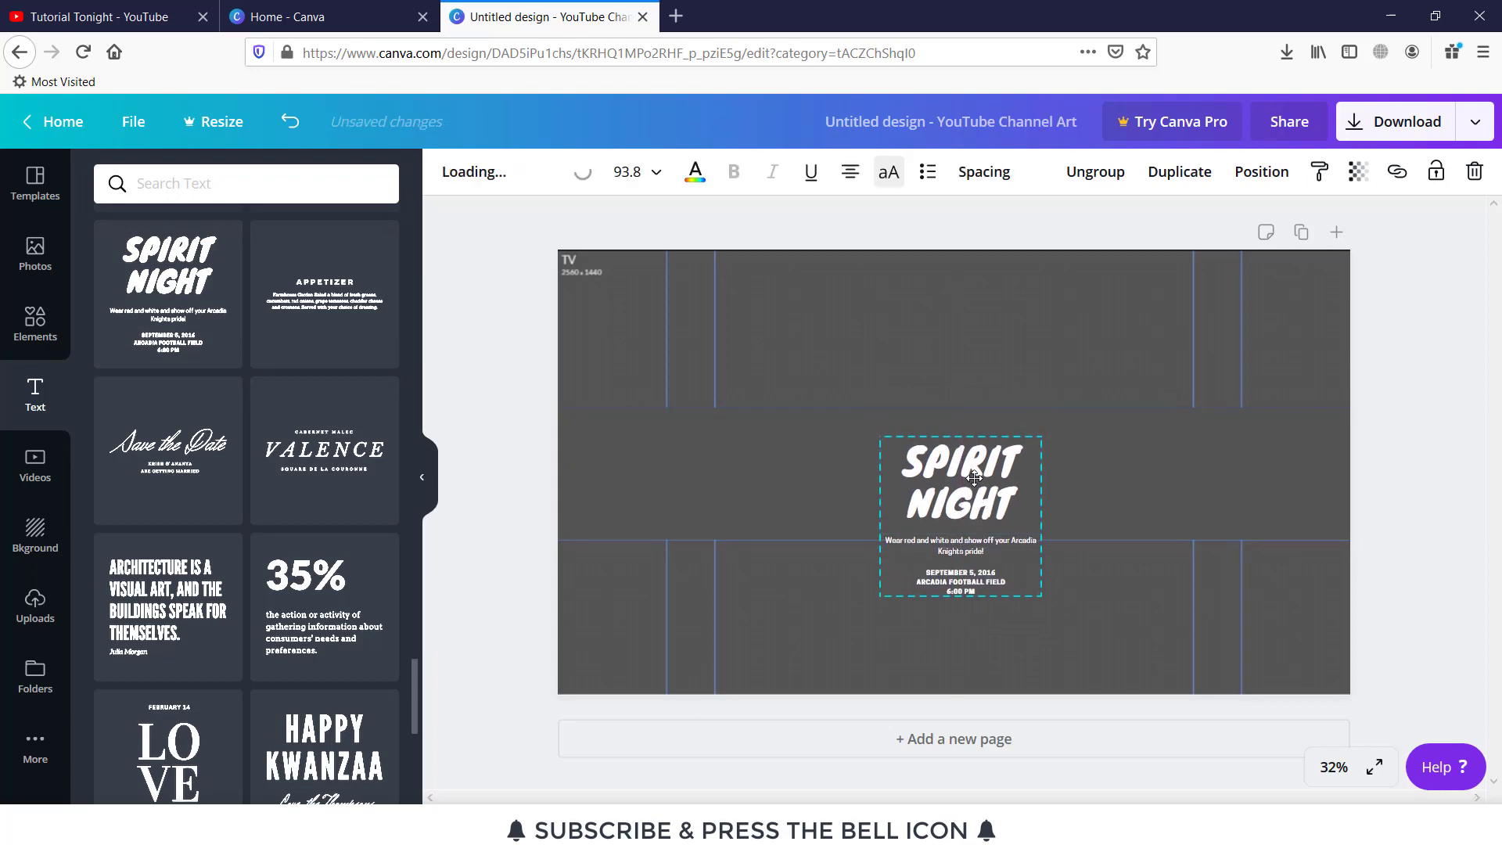
# Delete the tagline and the date and venue text beneath the "SPIRIT NIGHT" heading.
pyautogui.click(978, 553)
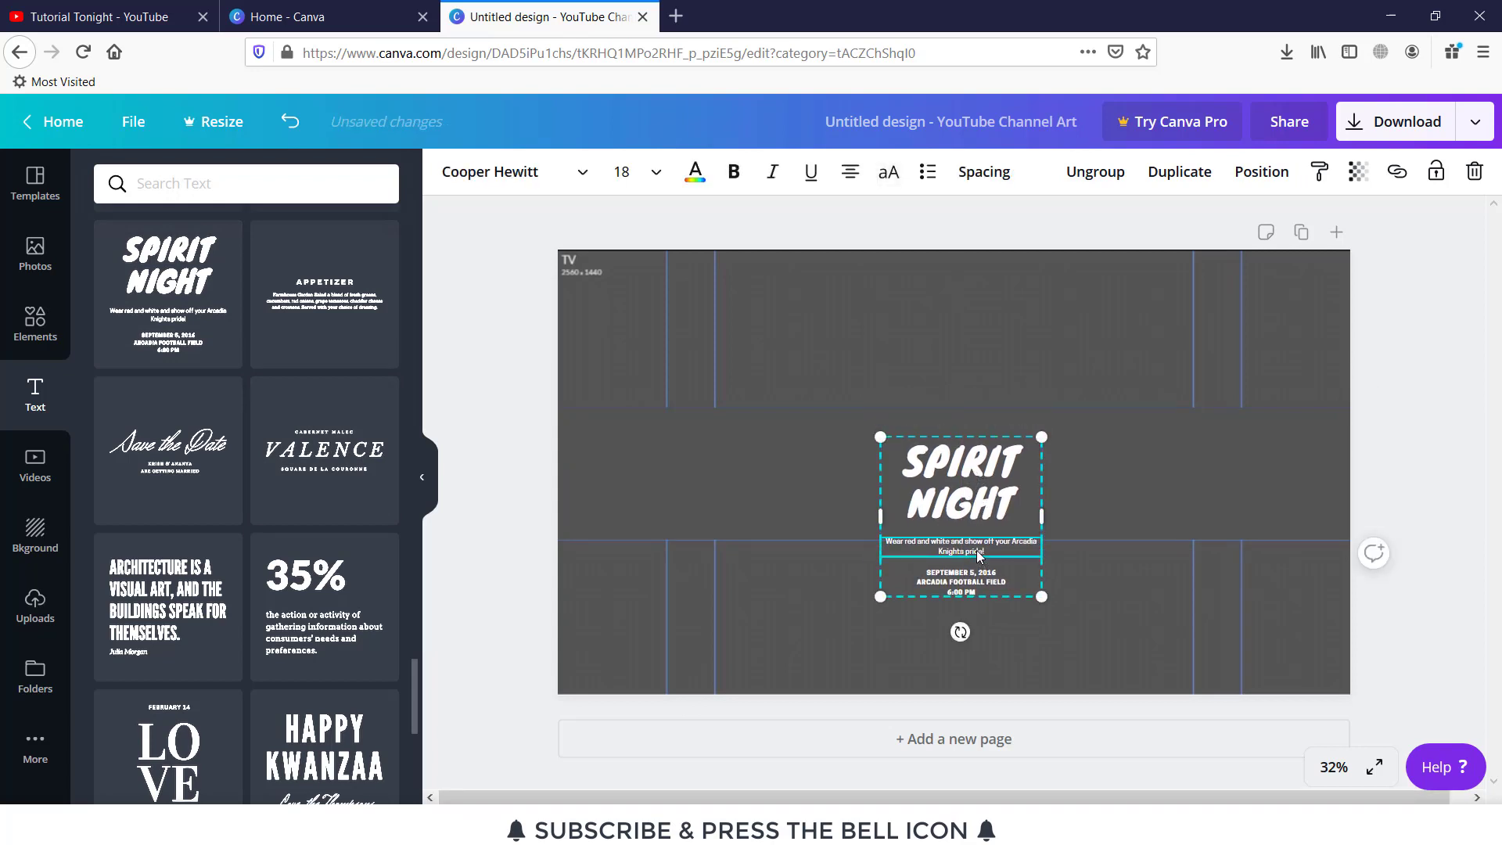
pyautogui.press('Delete')
pyautogui.click(961, 583)
pyautogui.press('Delete')
# Replace the "SPIRIT NIGHT" heading with "TECH DOCTOR" on two lines.
pyautogui.doubleClick(967, 487)
pyautogui.hotkey('ctrl', 'a')
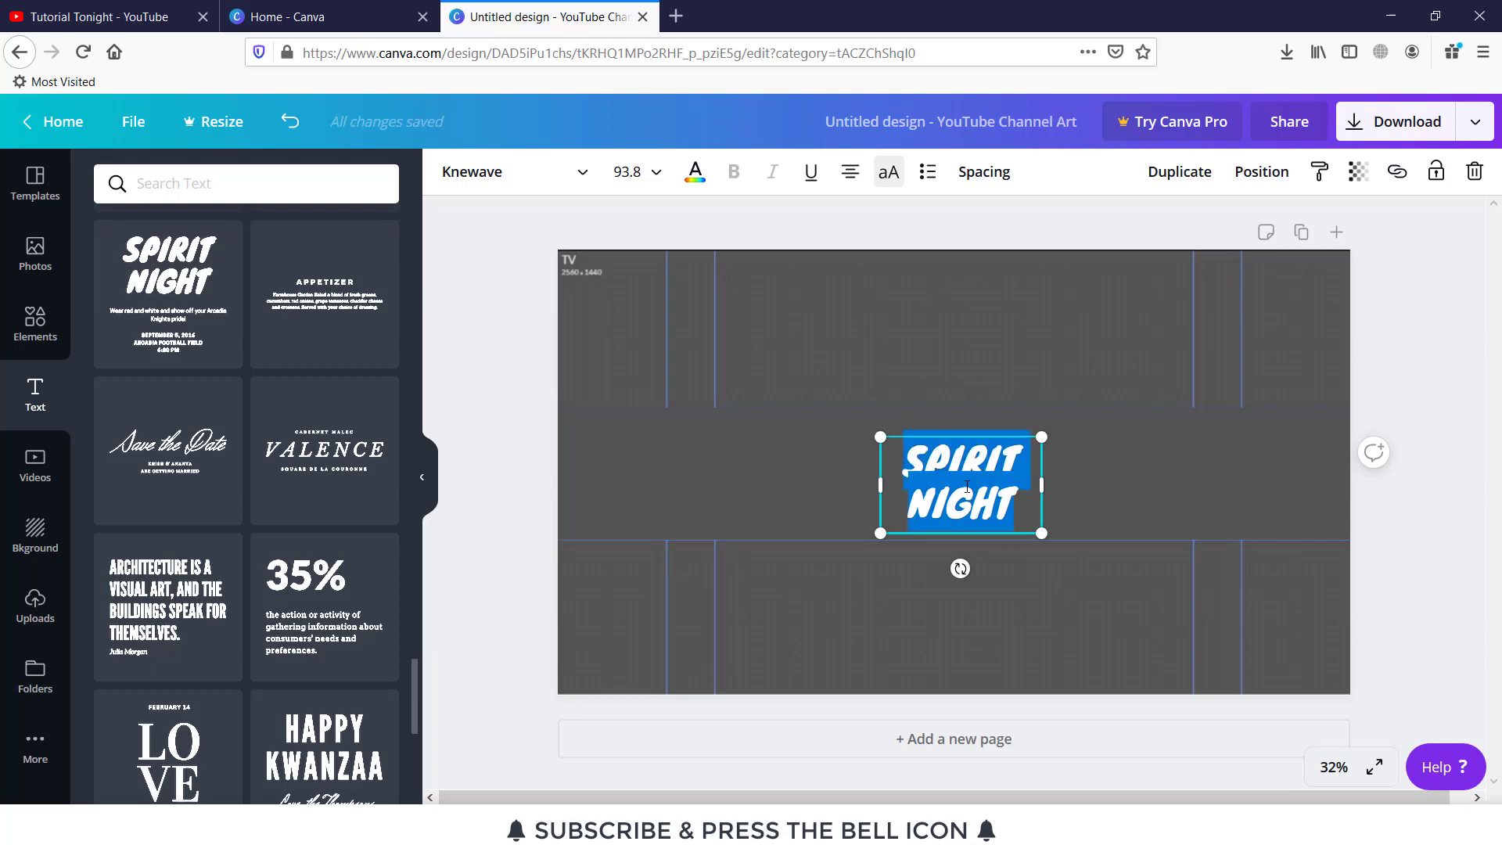
pyautogui.write('TECH')
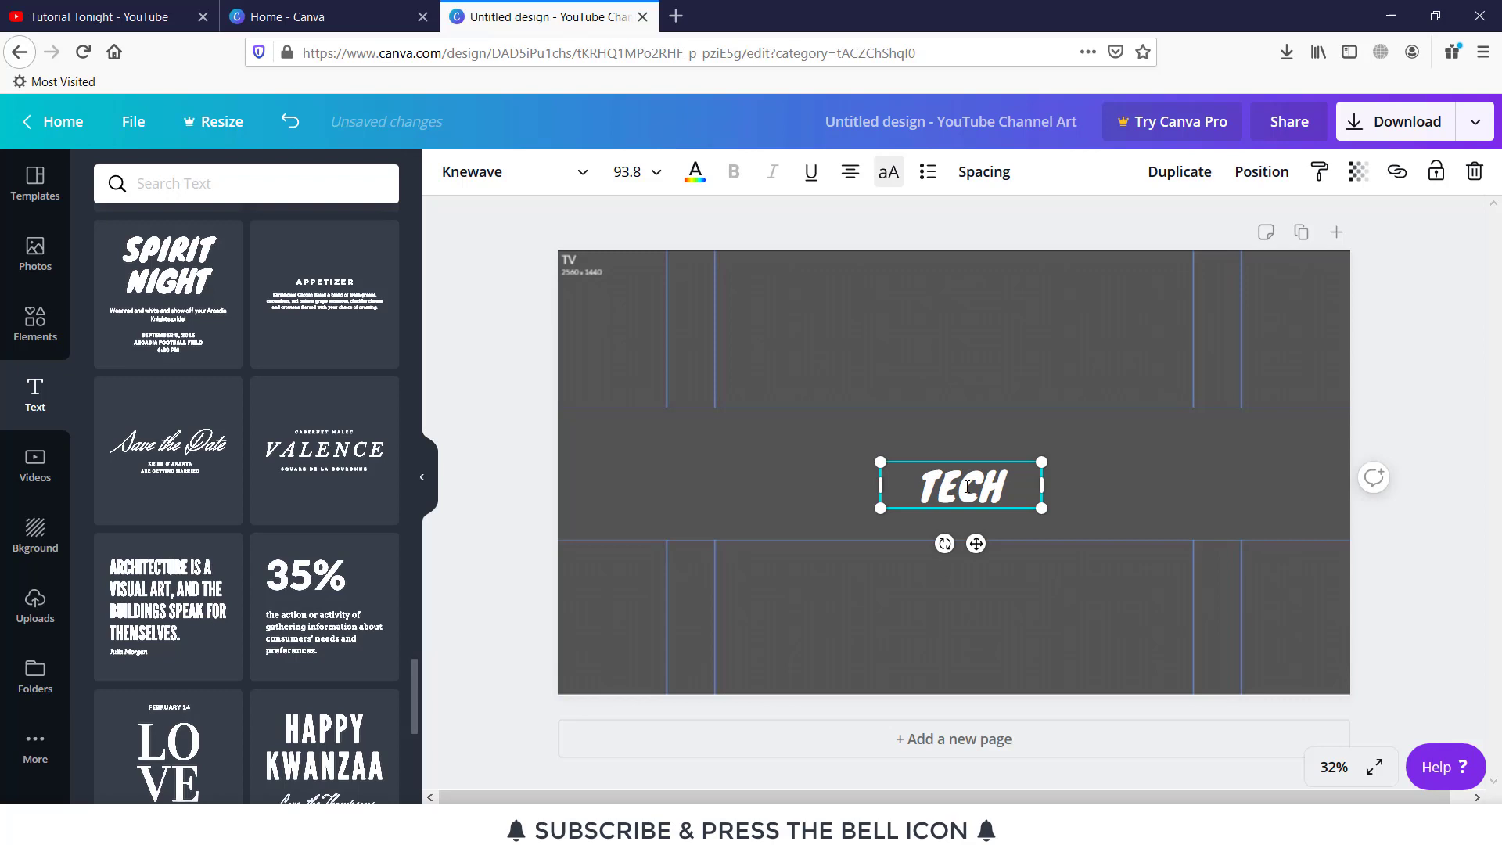
pyautogui.press('Return')
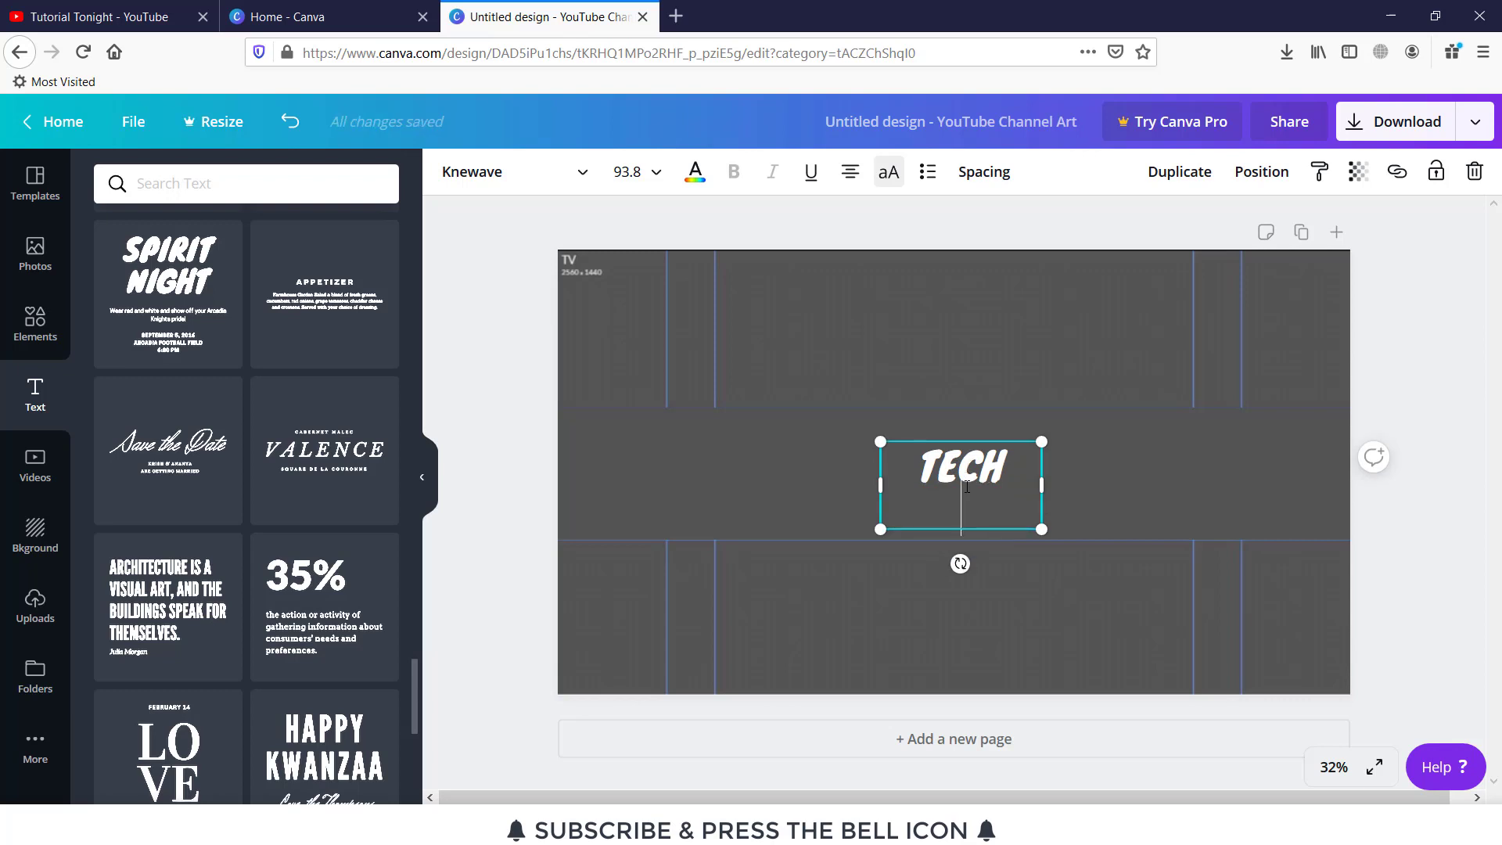
pyautogui.write('DOCTOR')
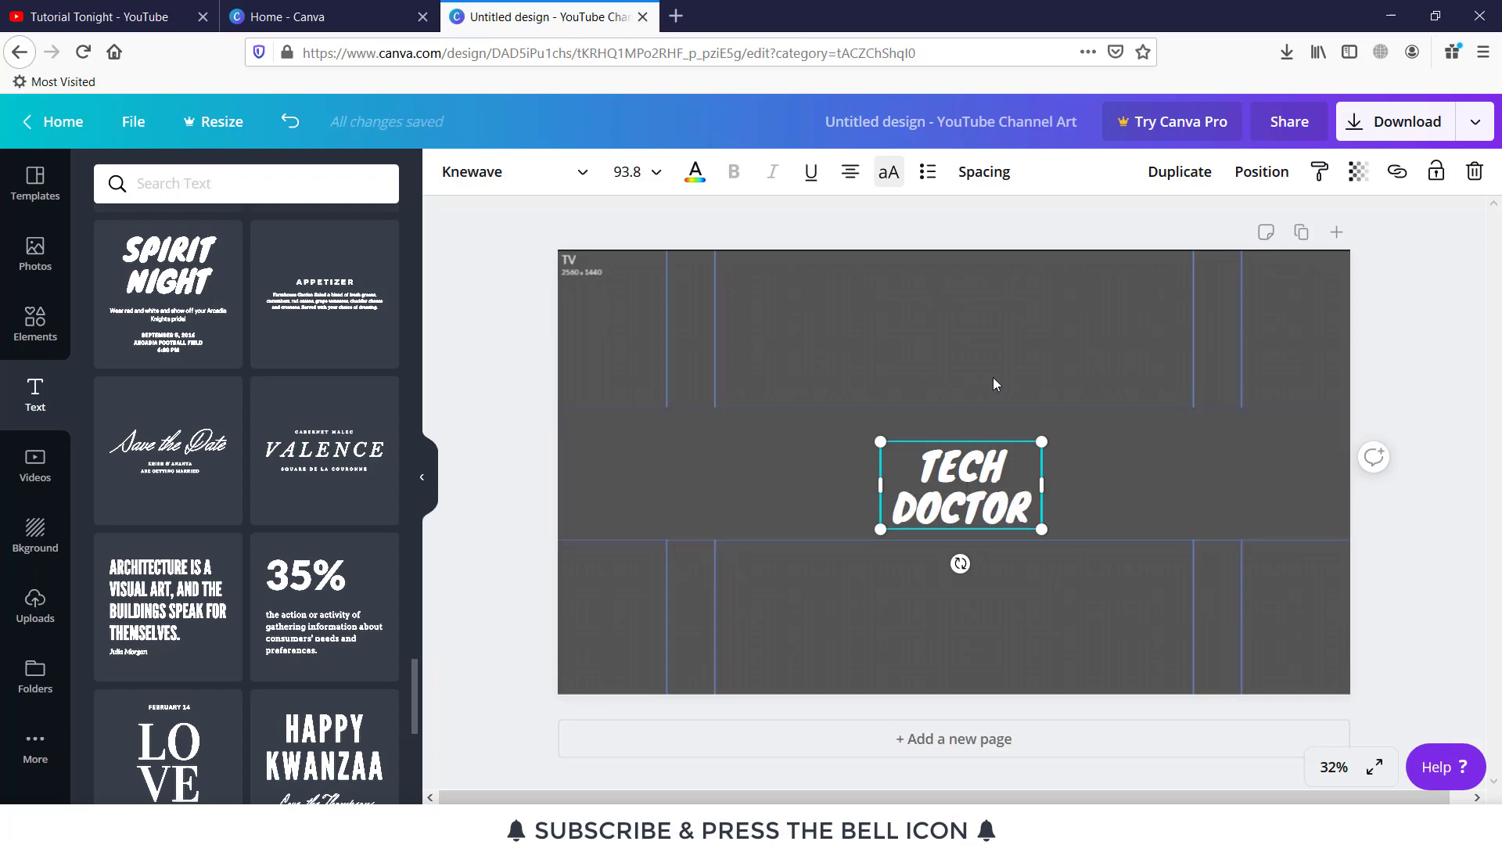
pyautogui.click(995, 383)
# Color the entire "TECH DOCTOR" heading yellow from the default colors.
pyautogui.click(967, 486)
pyautogui.doubleClick(966, 484)
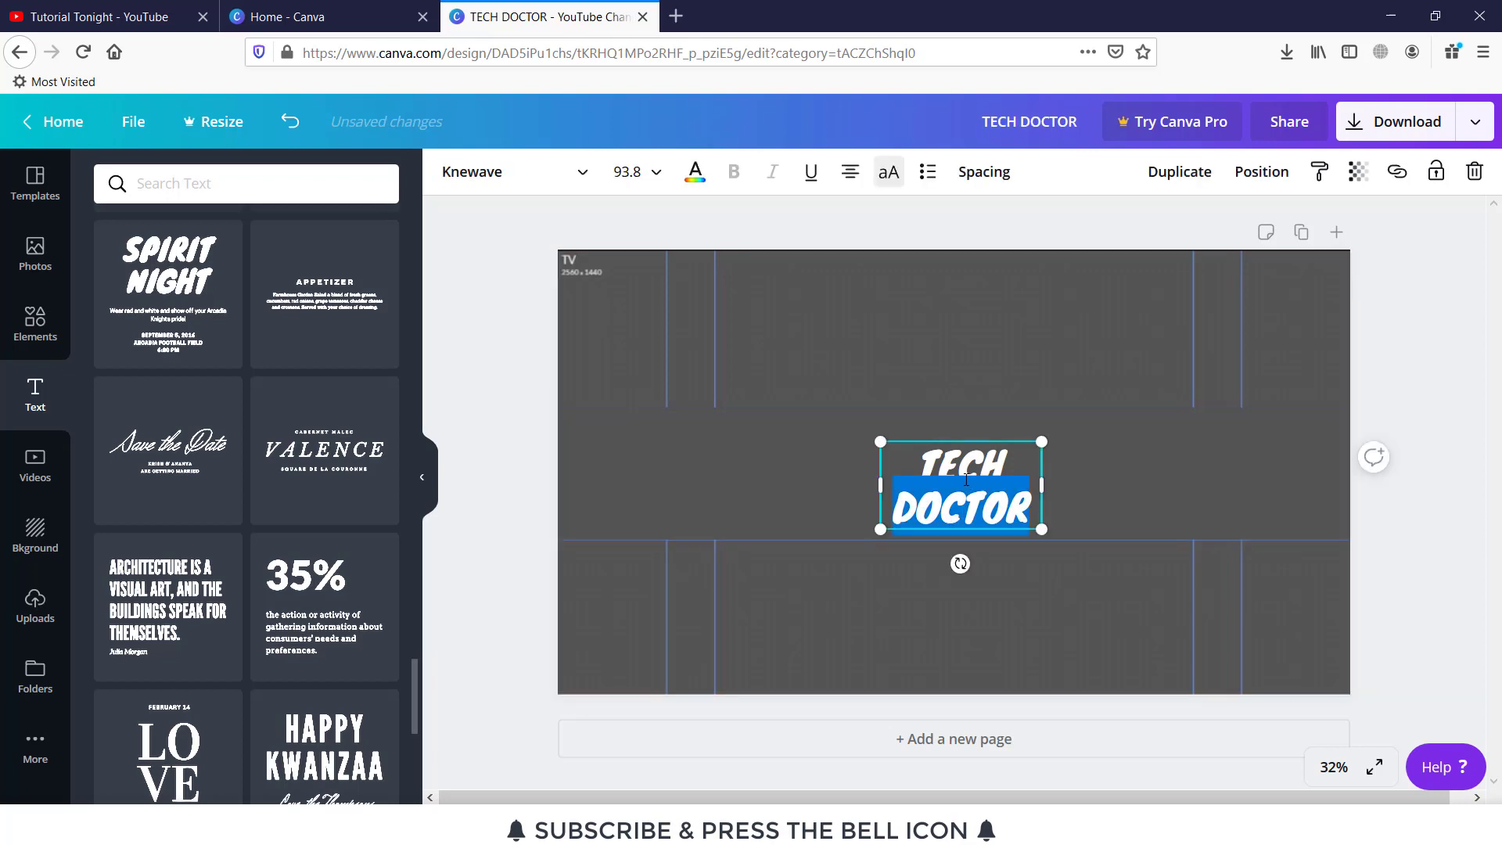
pyautogui.doubleClick(972, 458)
pyautogui.tripleClick(971, 458)
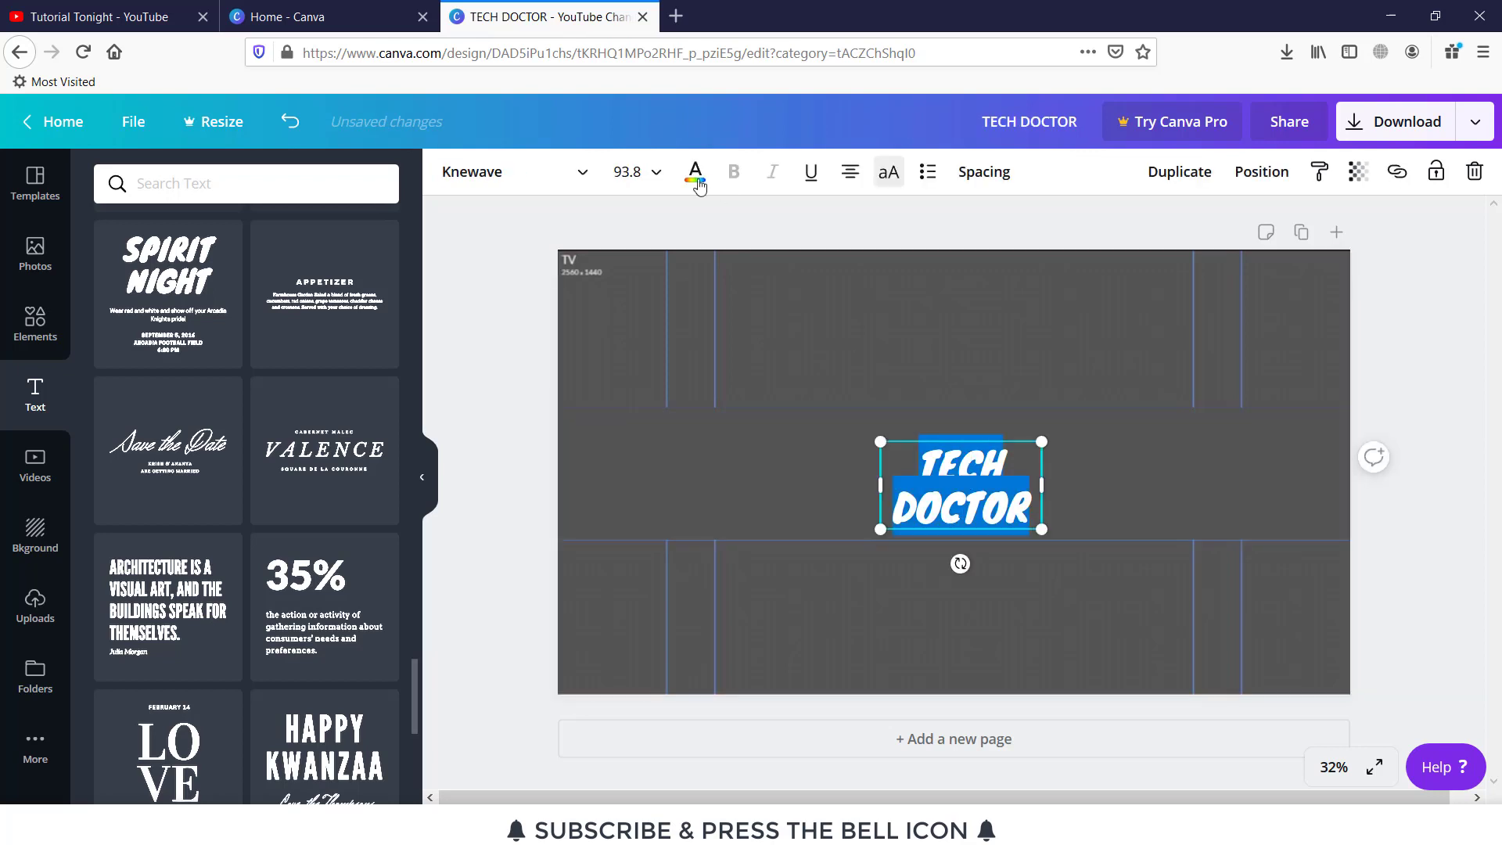
pyautogui.click(701, 178)
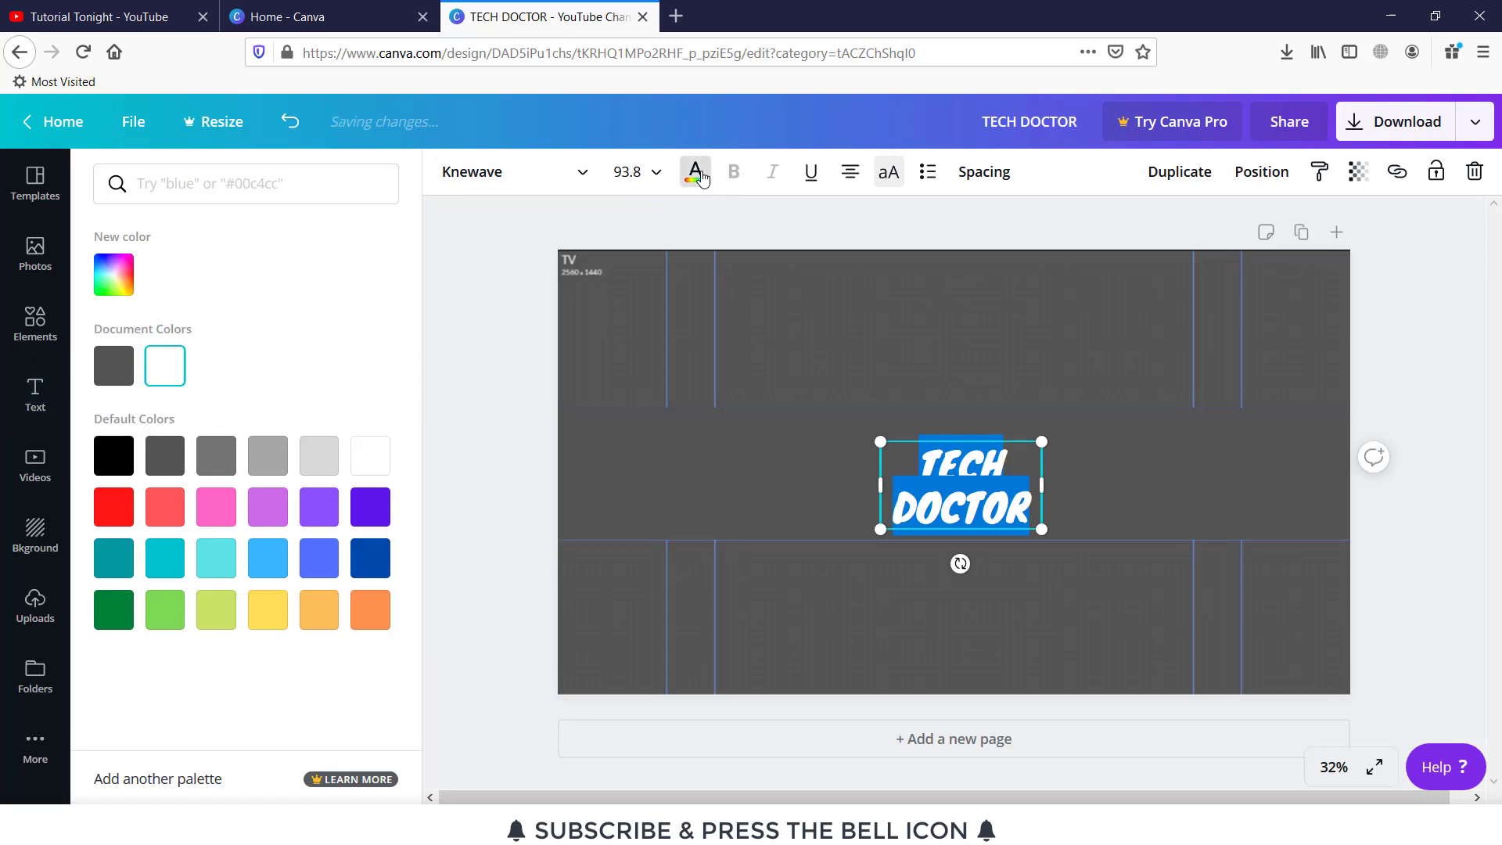
pyautogui.click(266, 620)
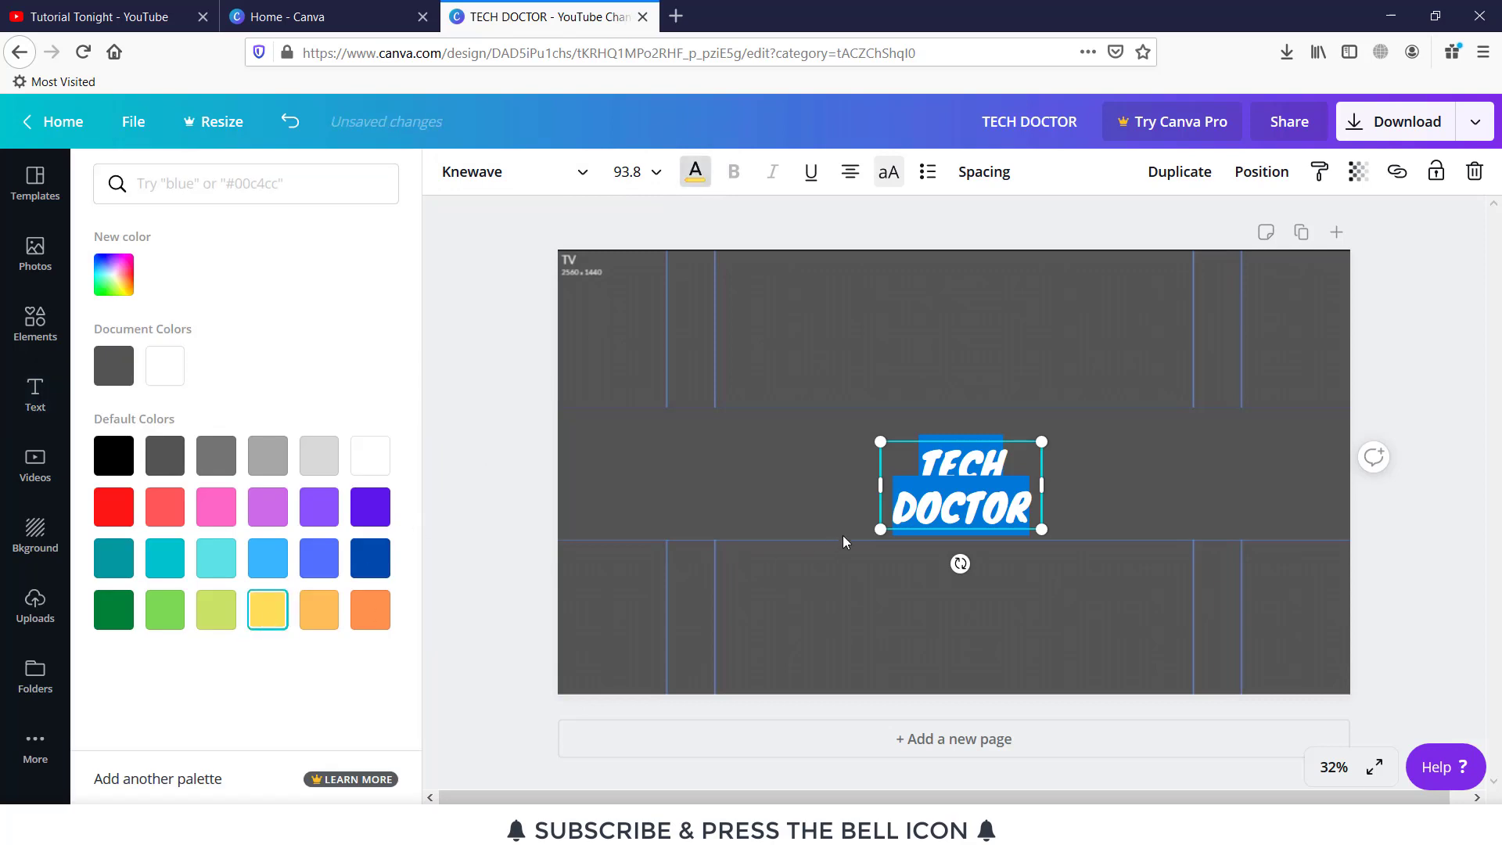
# Try light orange and orange on the "TECH DOCTOR" heading and restore its yellow color.
pyautogui.click(962, 488)
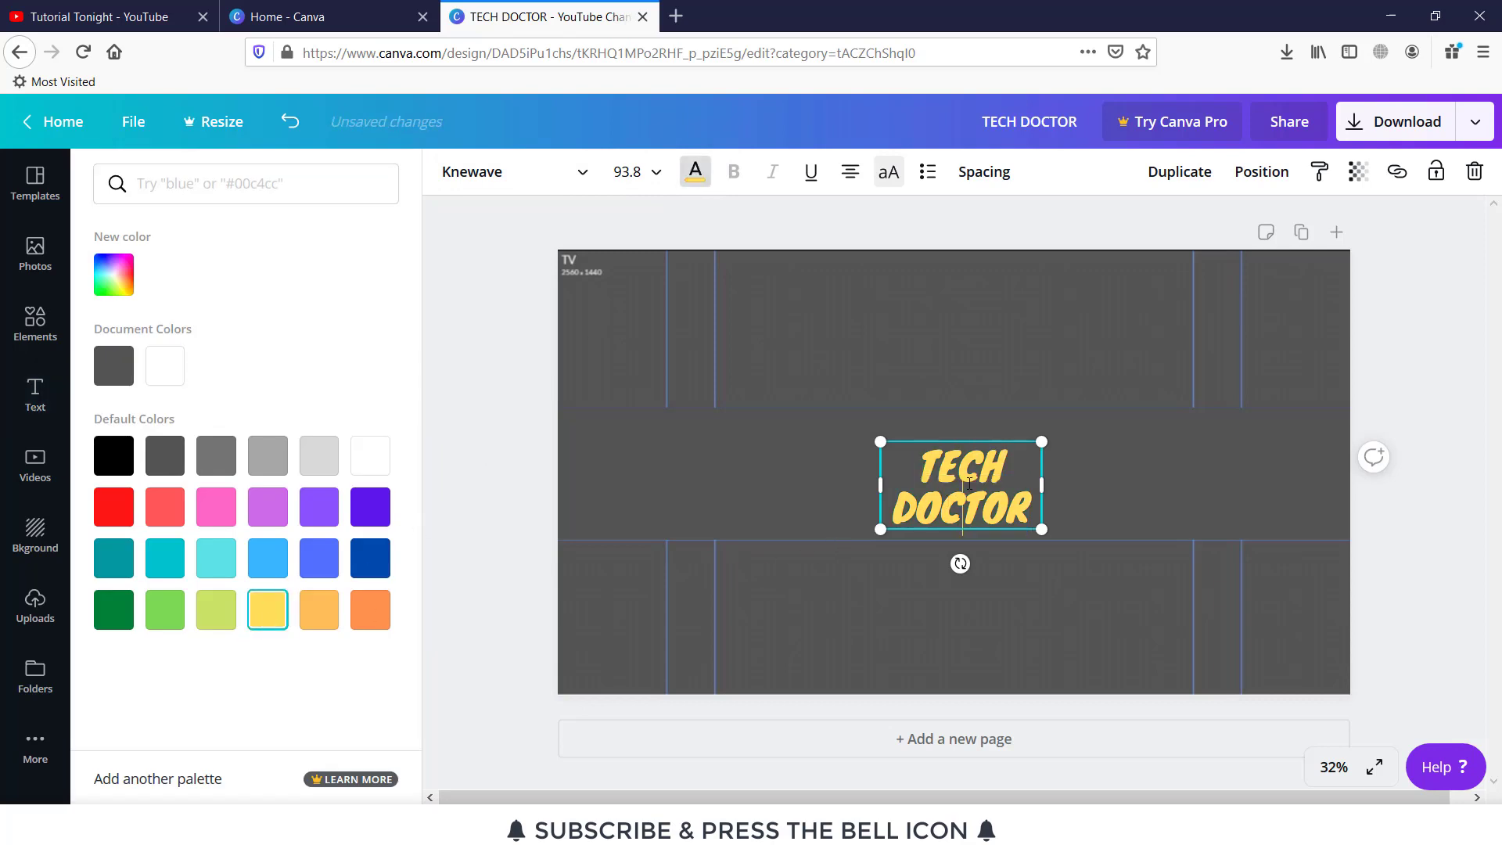
pyautogui.click(320, 618)
pyautogui.click(372, 619)
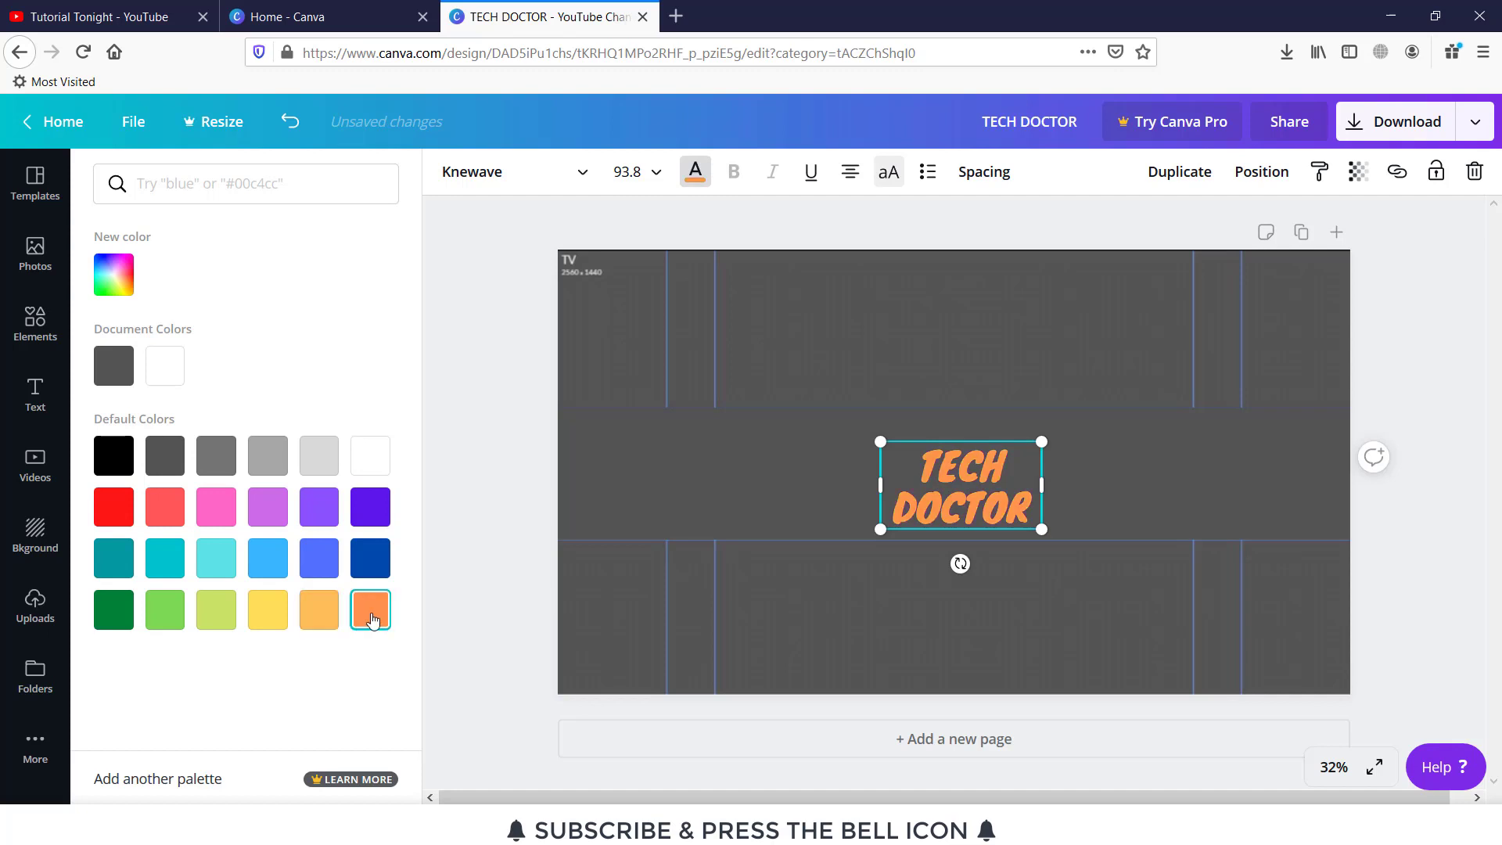
pyautogui.click(319, 610)
pyautogui.click(270, 609)
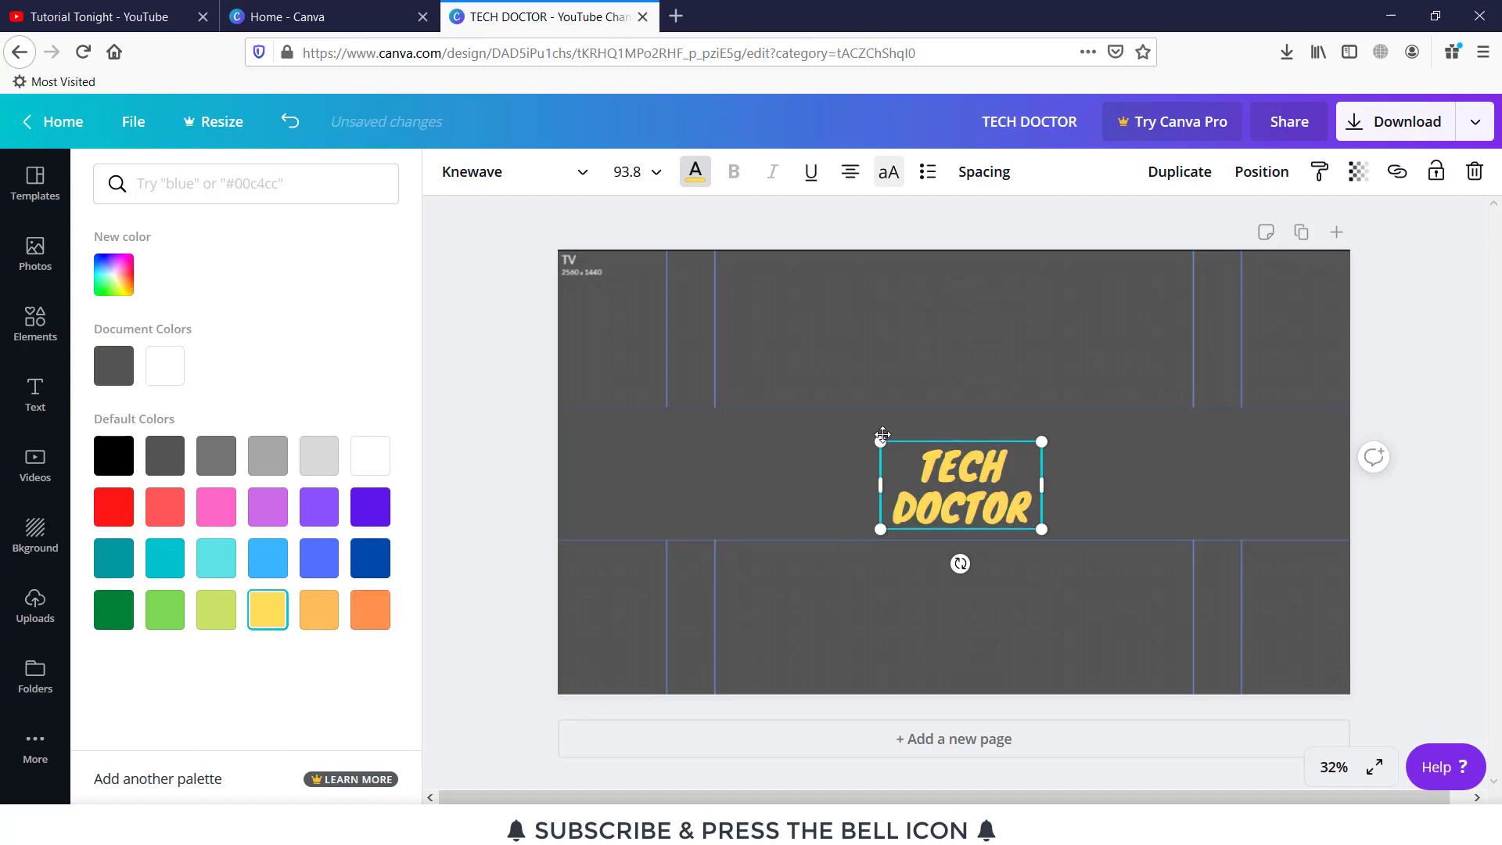
# Enlarge the "TECH DOCTOR" heading to about size 107 and center it vertically in the central band.
pyautogui.moveTo(879, 436); pyautogui.dragTo(930, 423)
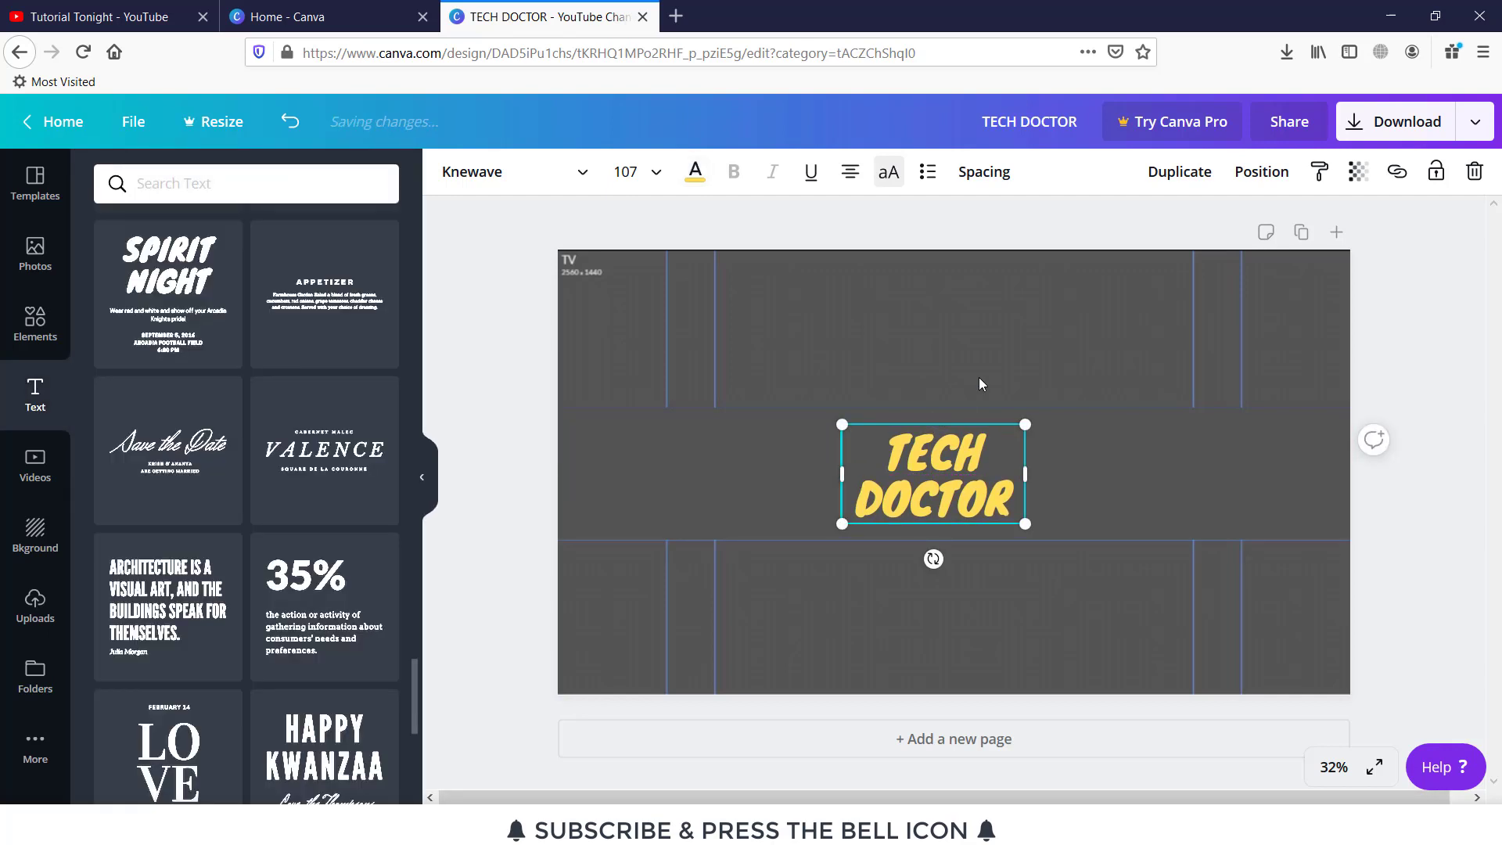
# Add a triangle shape to the page and center it behind the "TECH DOCTOR" heading.
pyautogui.click(53, 342)
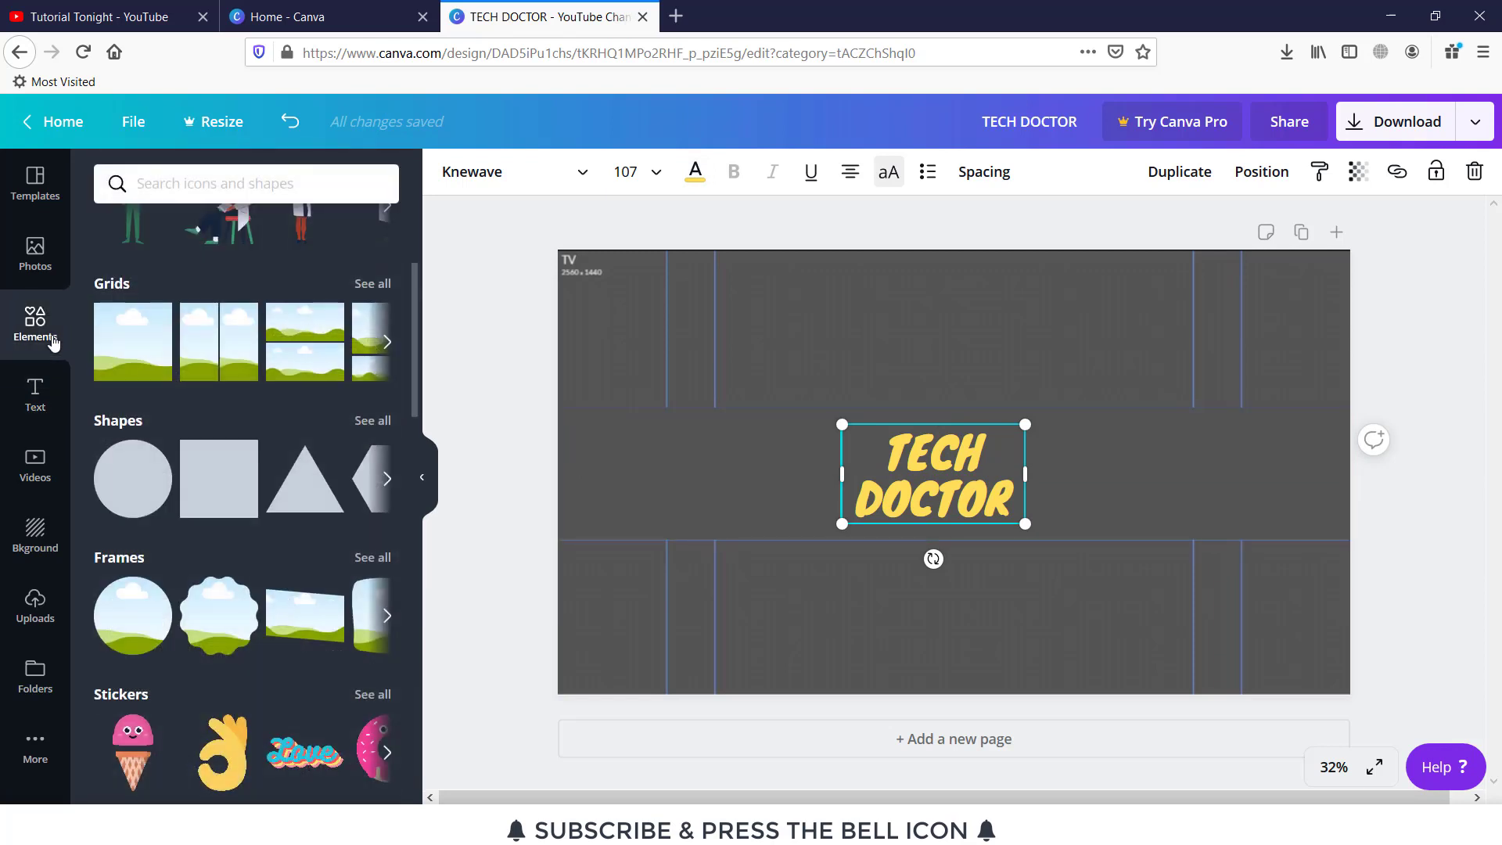
pyautogui.click(305, 482)
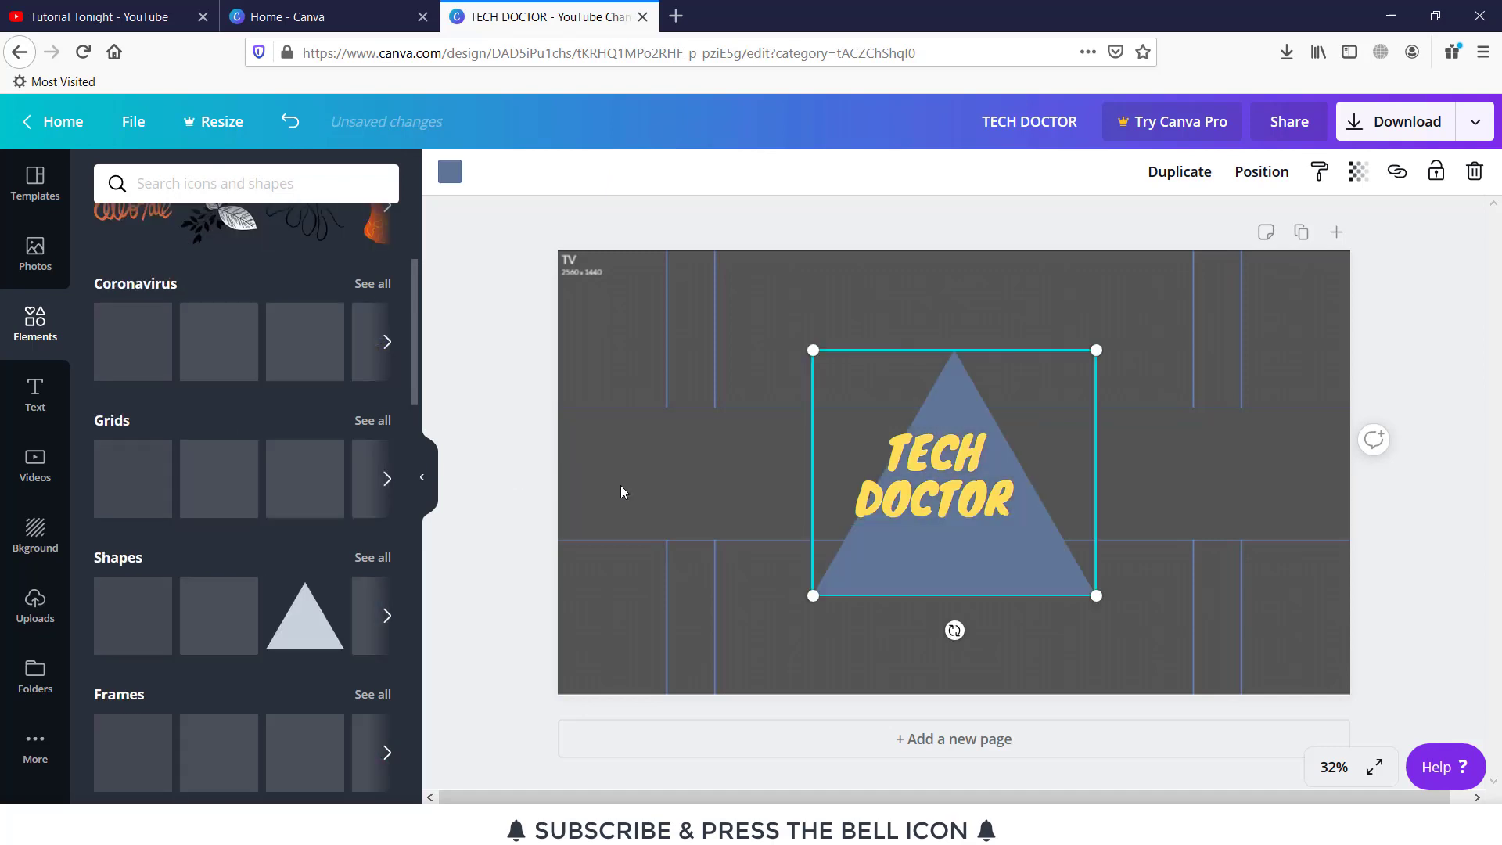
pyautogui.moveTo(975, 538); pyautogui.dragTo(951, 507)
pyautogui.click(1157, 513)
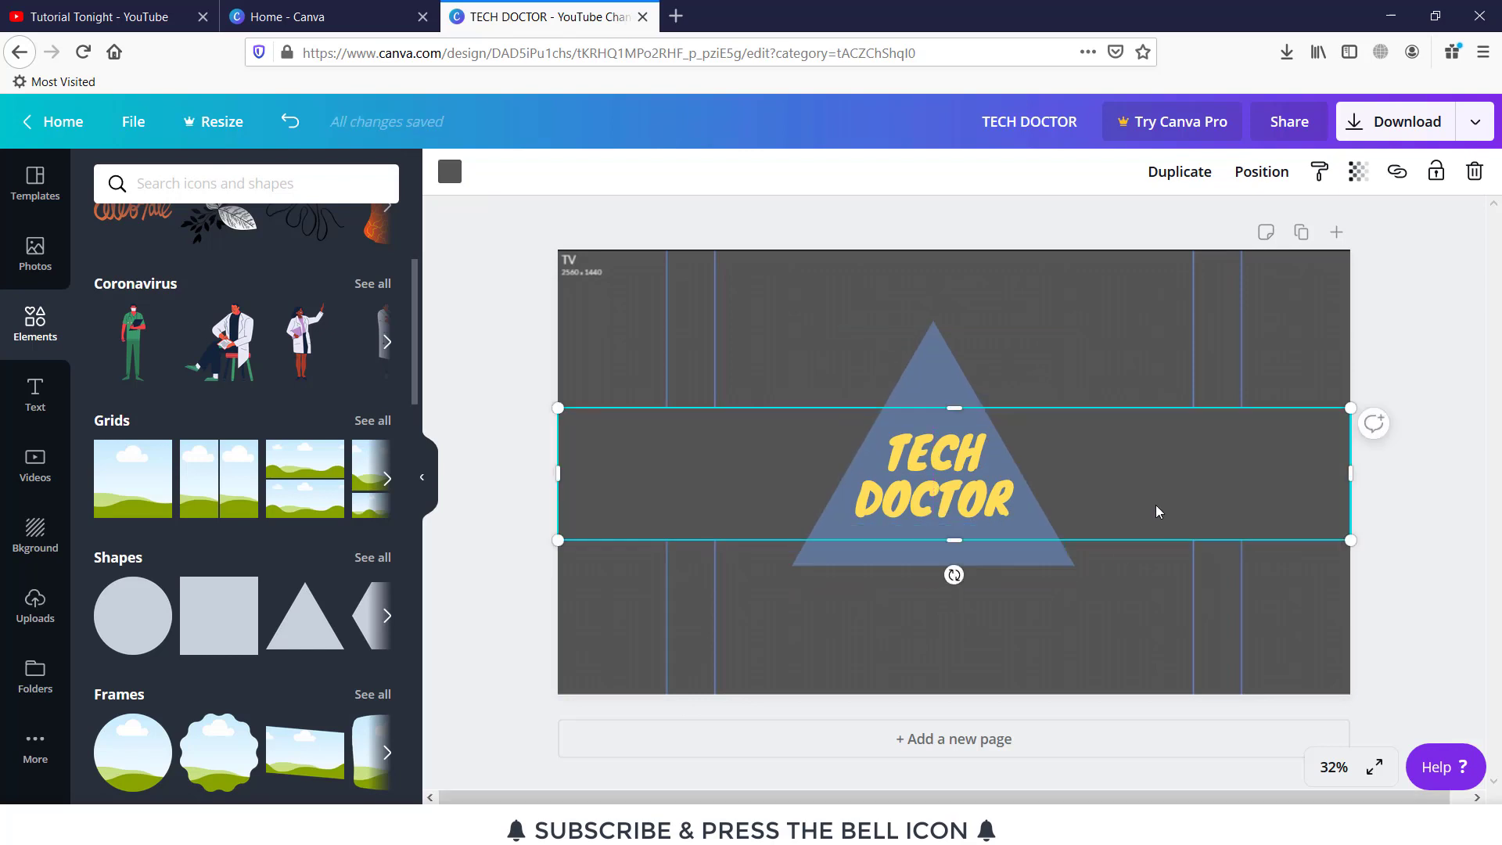
# Try dark blue on the central triangle and restore its slate blue document color.
pyautogui.click(1030, 518)
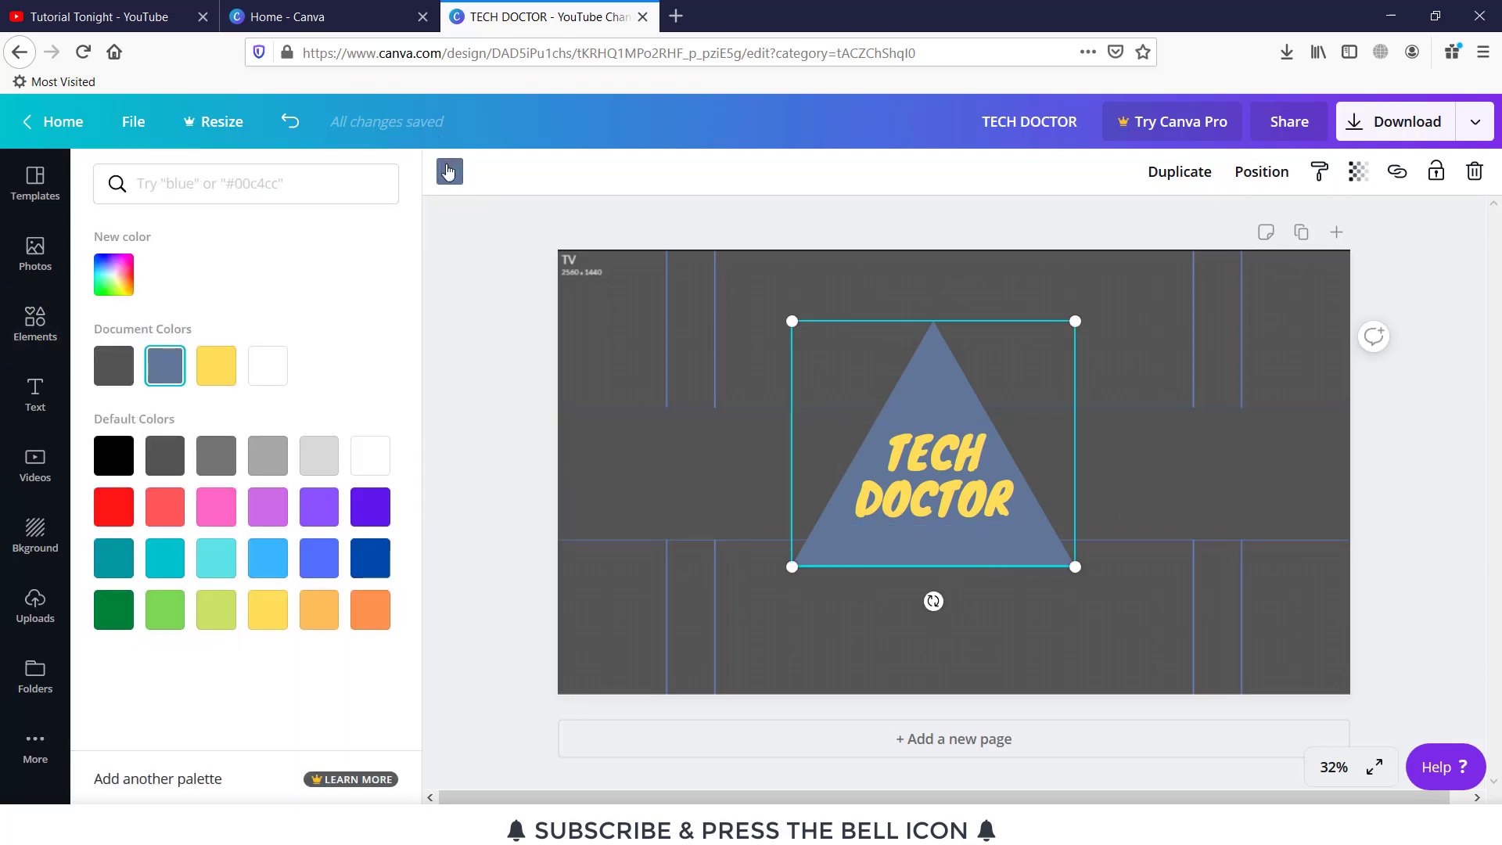
pyautogui.click(374, 556)
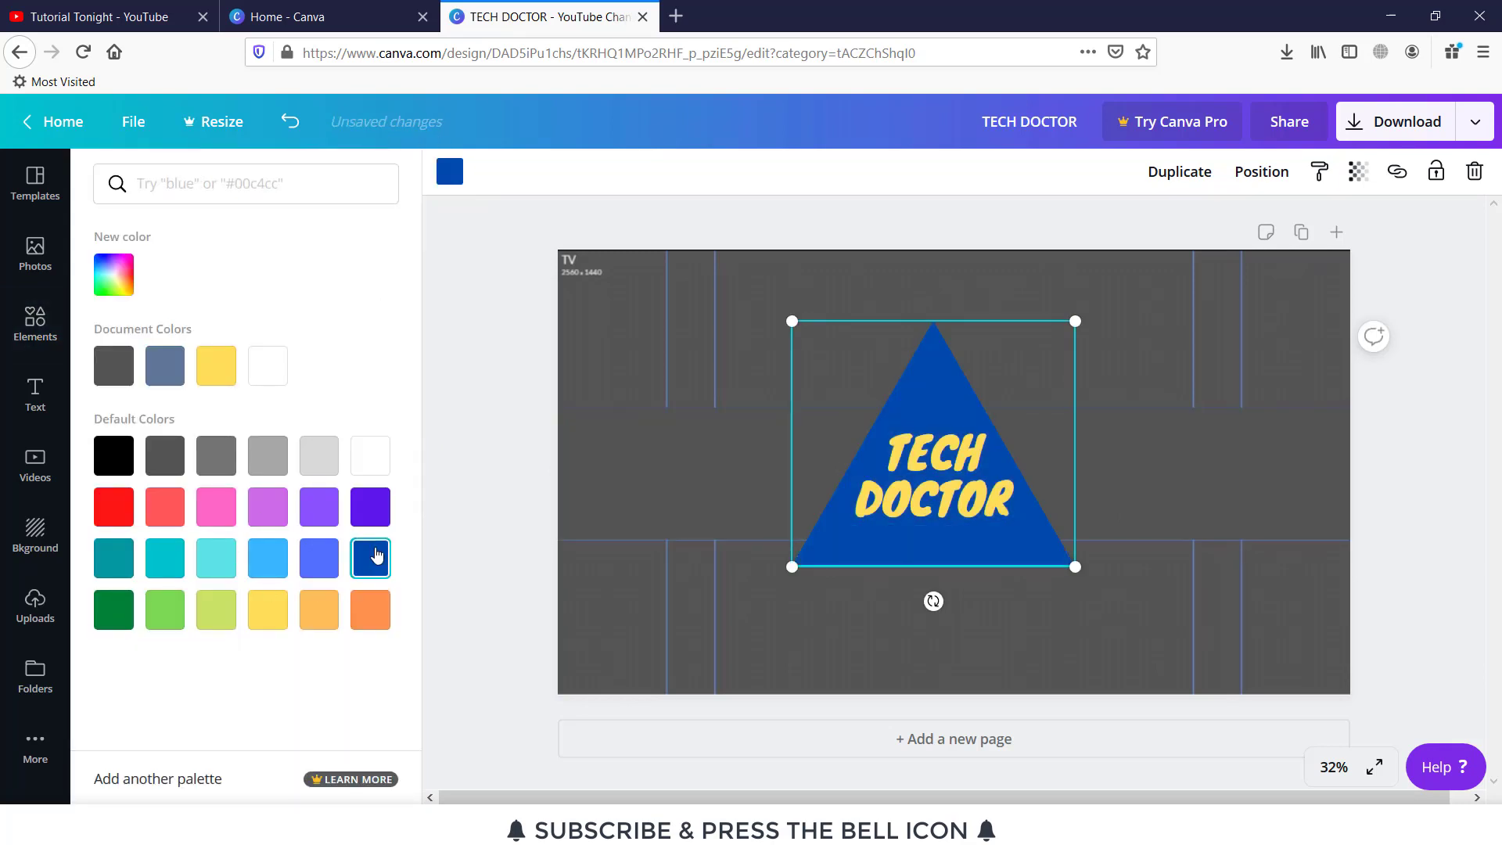
pyautogui.click(155, 376)
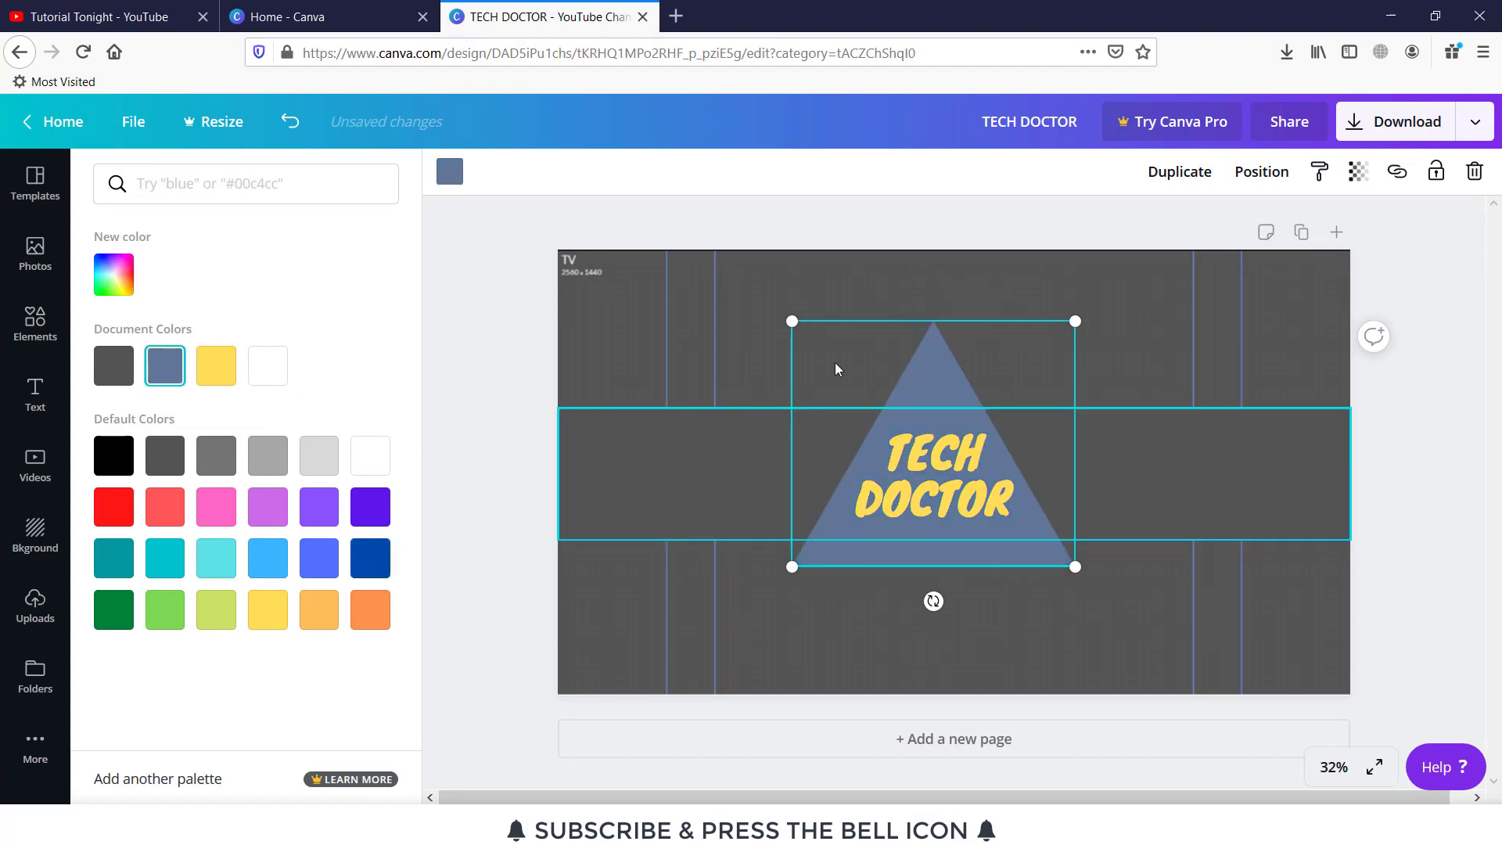
pyautogui.press('Escape')
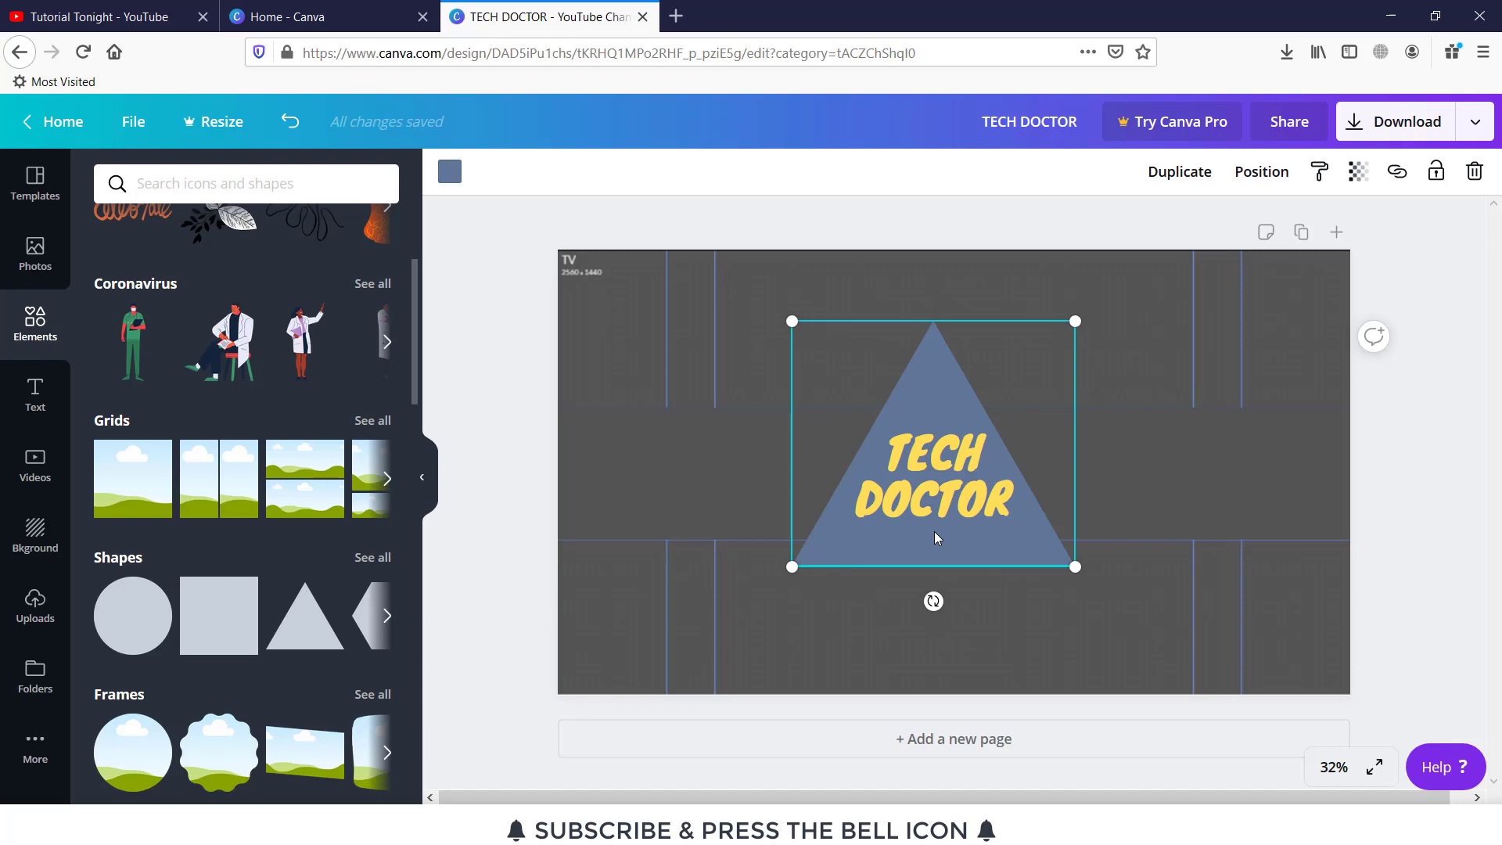
pyautogui.moveTo(937, 538); pyautogui.dragTo(938, 538)
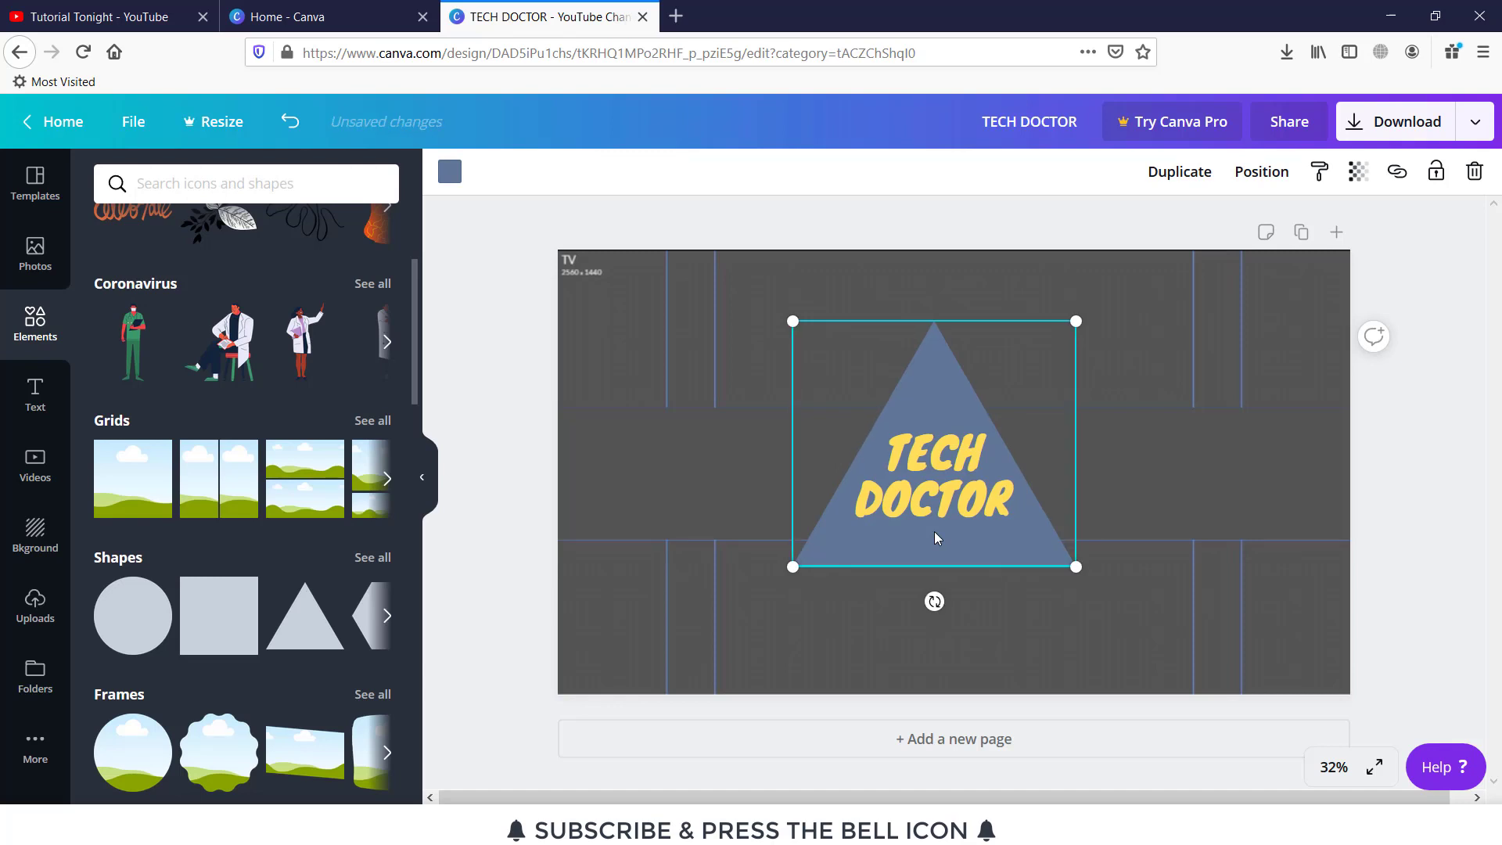
pyautogui.click(725, 474)
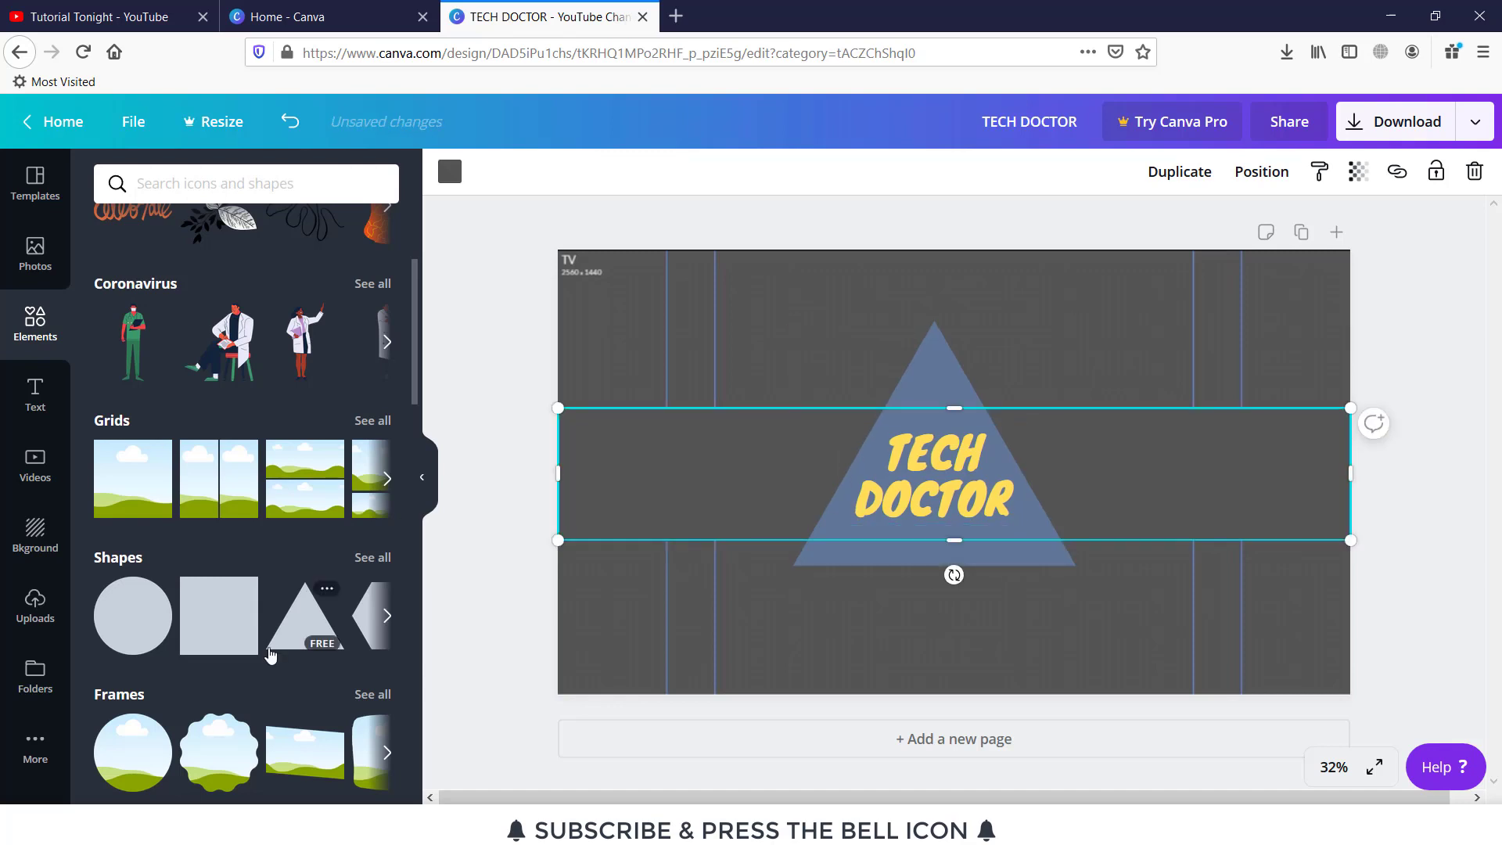
# Add a second triangle, shrink it, and place it rotated at the left end of the central band.
pyautogui.scroll(-3, 352, 579)
pyautogui.click(388, 505)
pyautogui.click(388, 508)
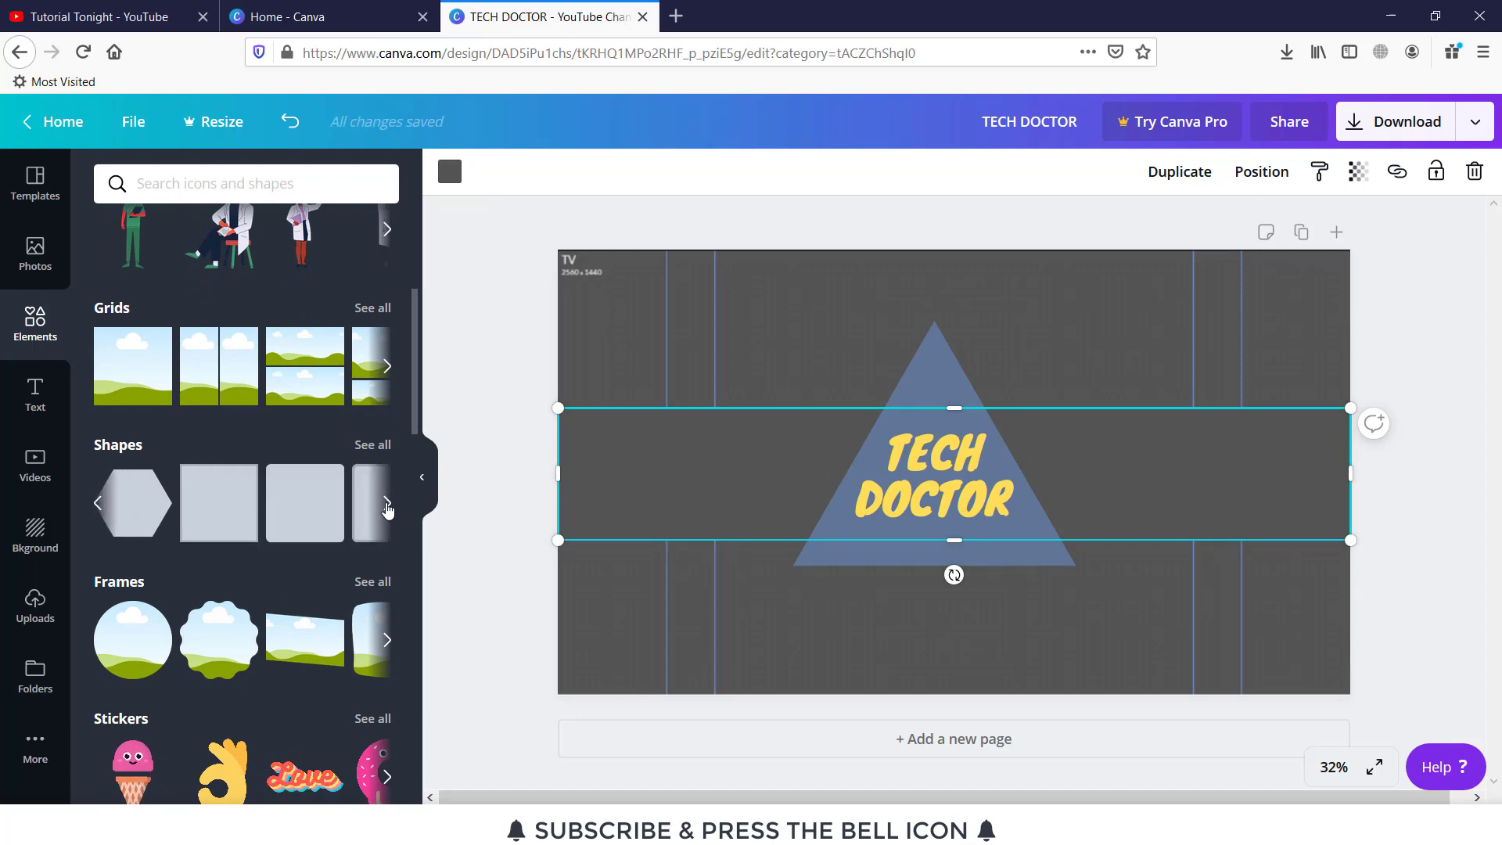
pyautogui.click(388, 508)
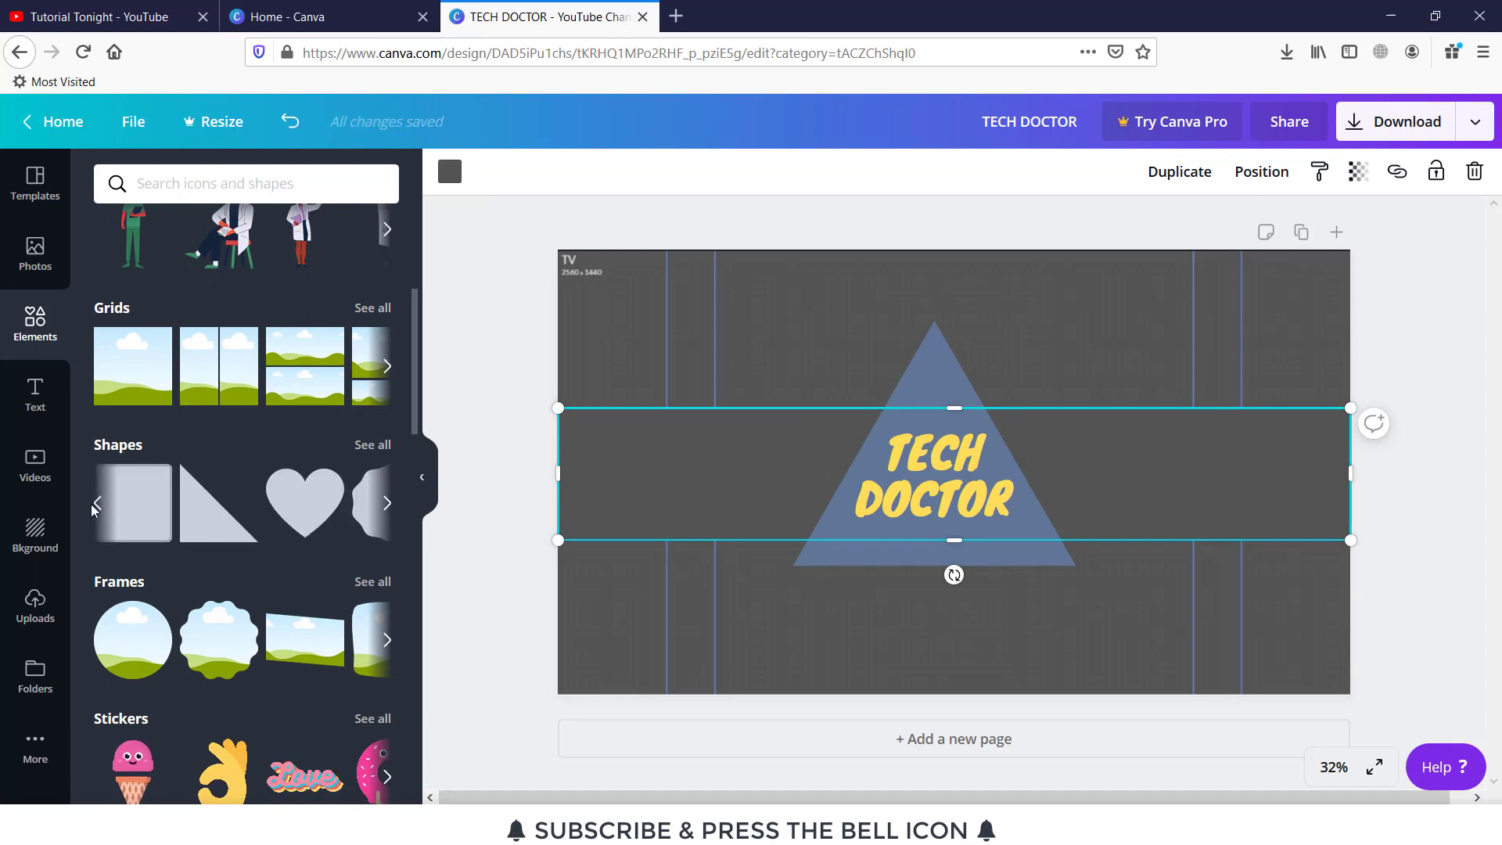
pyautogui.click(98, 507)
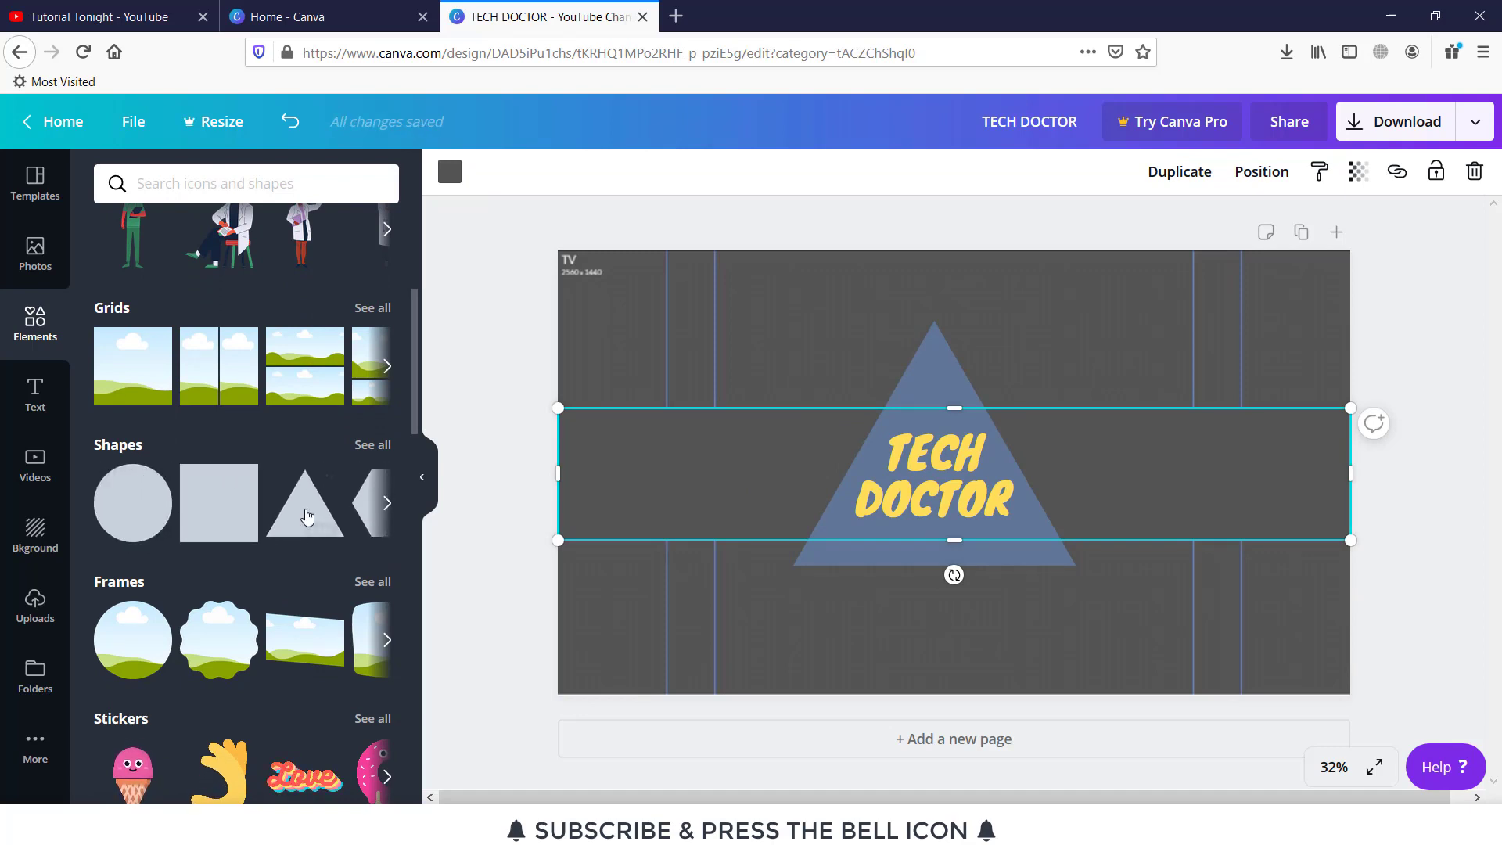
pyautogui.click(307, 516)
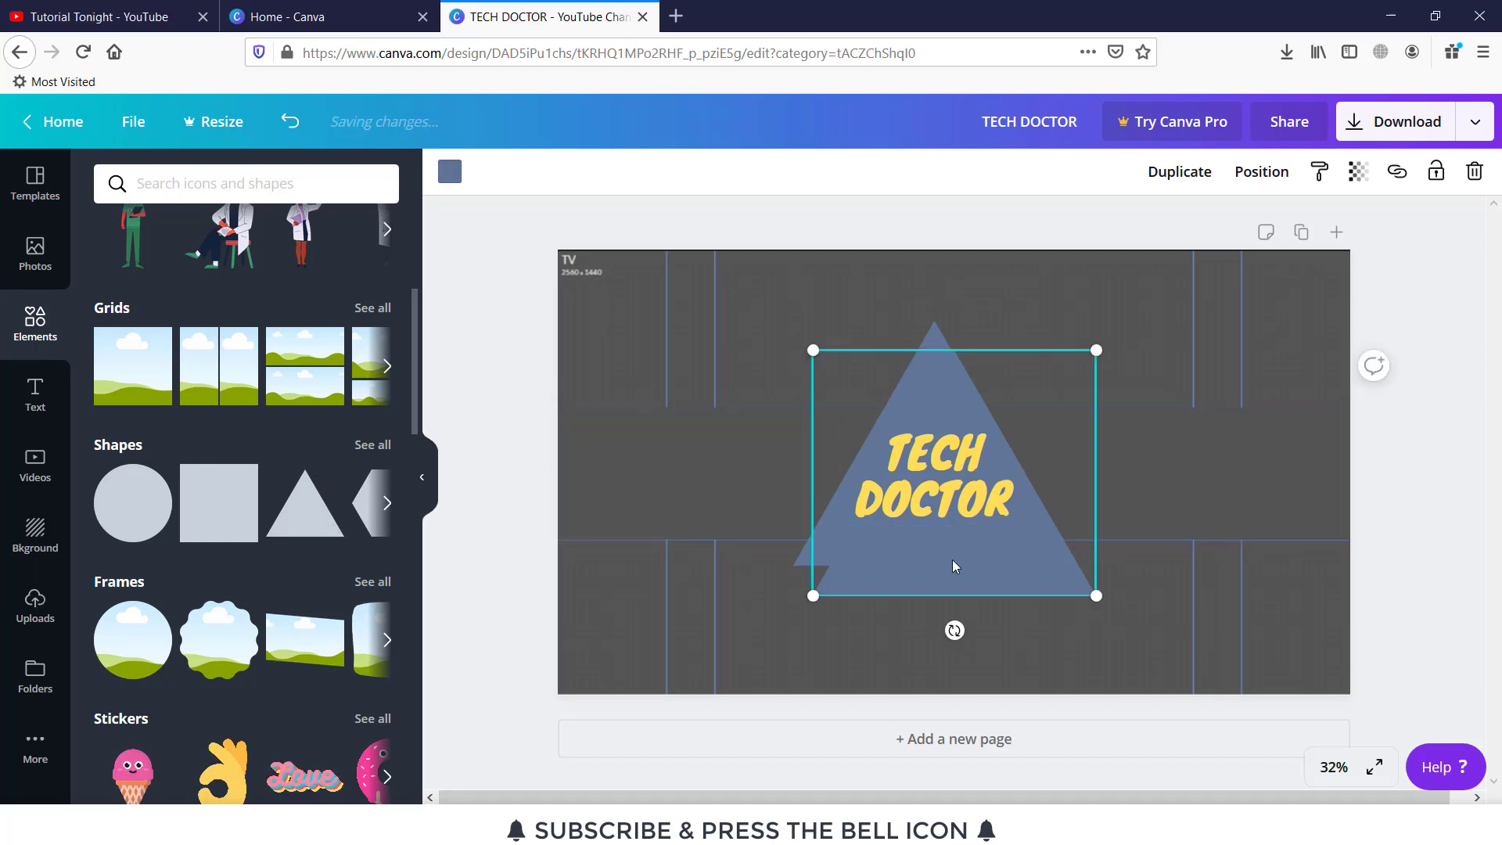
pyautogui.moveTo(992, 560); pyautogui.dragTo(762, 559)
pyautogui.moveTo(855, 350); pyautogui.dragTo(637, 527)
pyautogui.moveTo(607, 590); pyautogui.dragTo(612, 474)
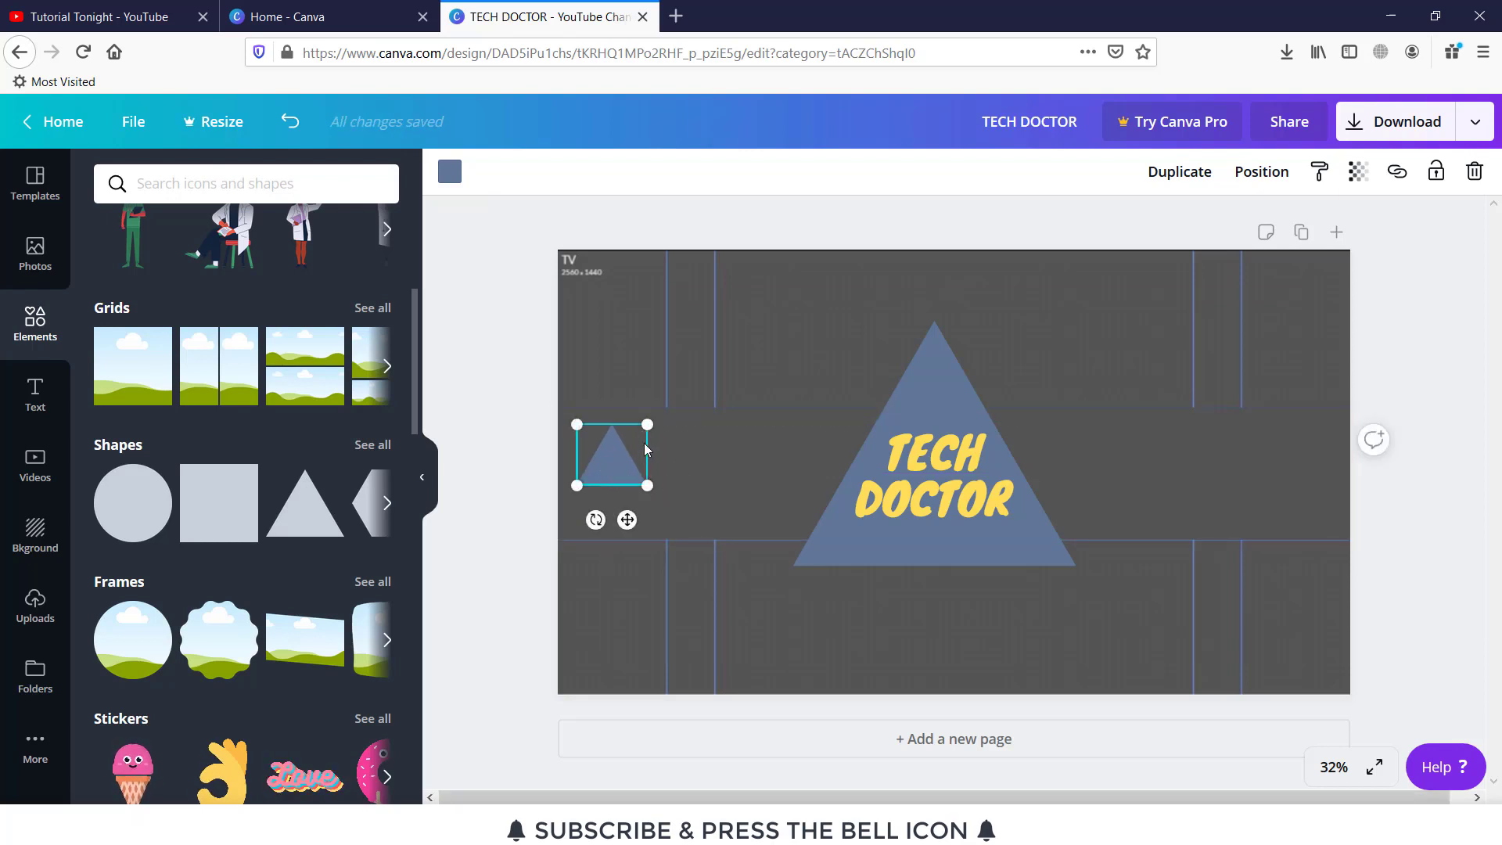
pyautogui.moveTo(596, 519); pyautogui.dragTo(614, 452)
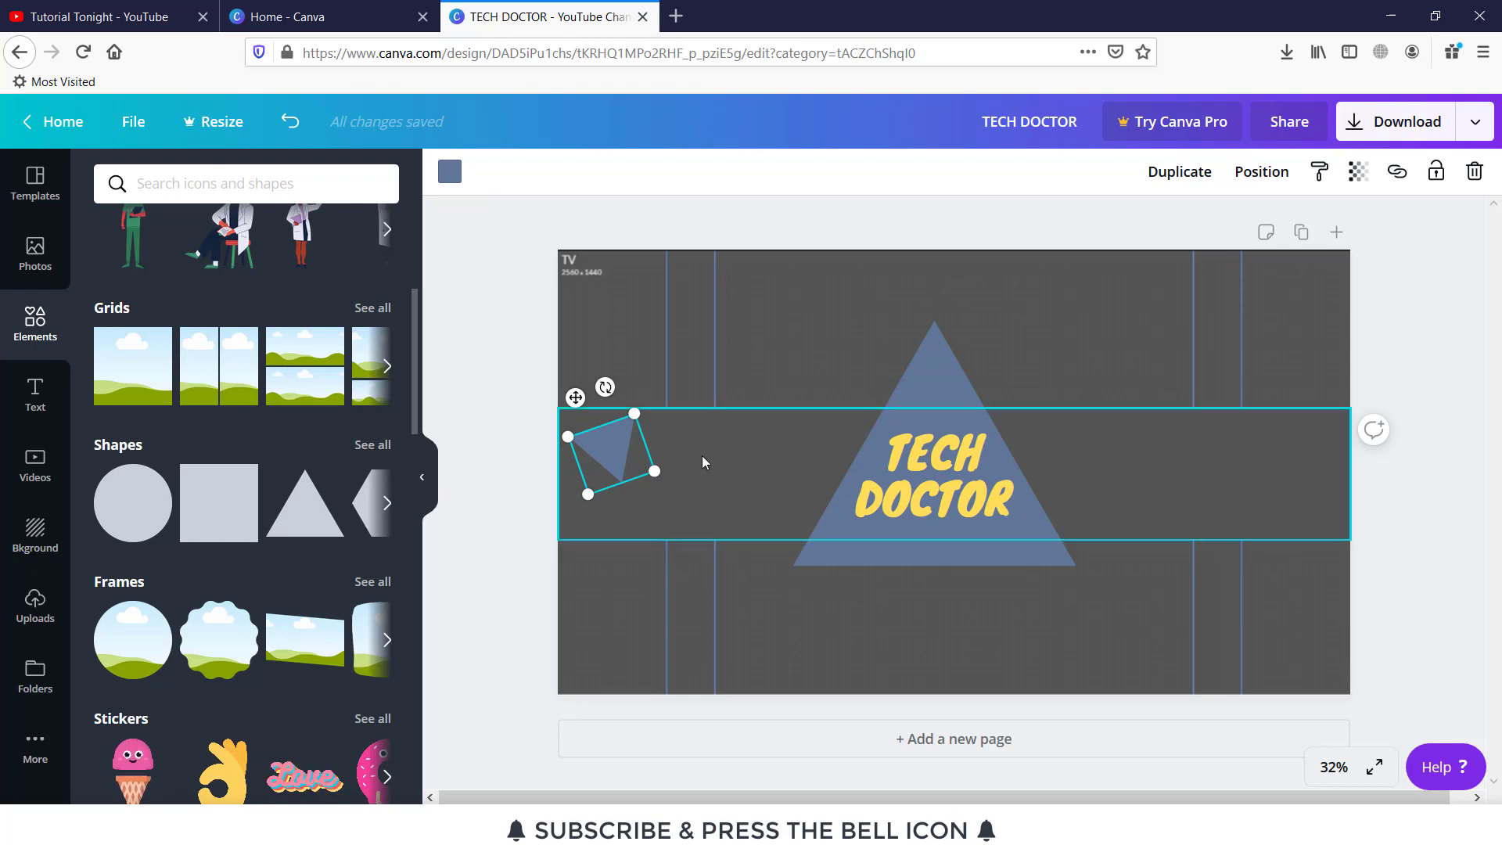
# Duplicate the small triangle and place the copy between it and the large central triangle.
pyautogui.hotkey('shift', 'Right')
pyautogui.hotkey('shift', 'Right')
pyautogui.hotkey('shift', 'Down')
pyautogui.hotkey('shift', 'Down')
pyautogui.hotkey('ctrl', 'd')
pyautogui.moveTo(708, 474); pyautogui.dragTo(710, 441)
pyautogui.click(657, 521)
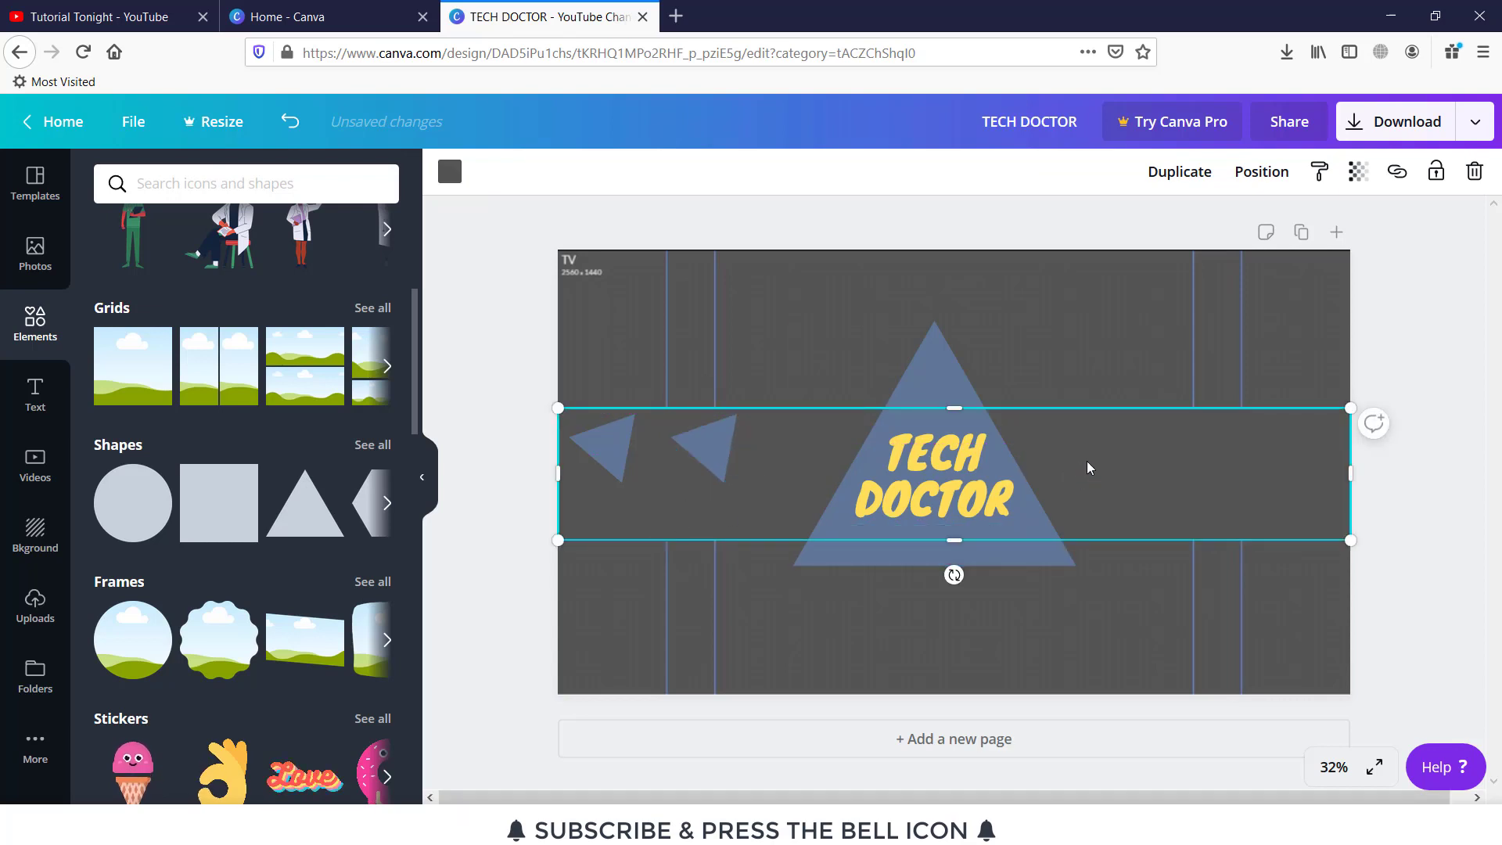
# Place two more copies of the small triangle right of the large one and shift the left inner triangle closer to the center.
pyautogui.click(606, 447)
pyautogui.hotkey('ctrl', 'd')
pyautogui.moveTo(611, 450); pyautogui.dragTo(1096, 445)
pyautogui.click(643, 475)
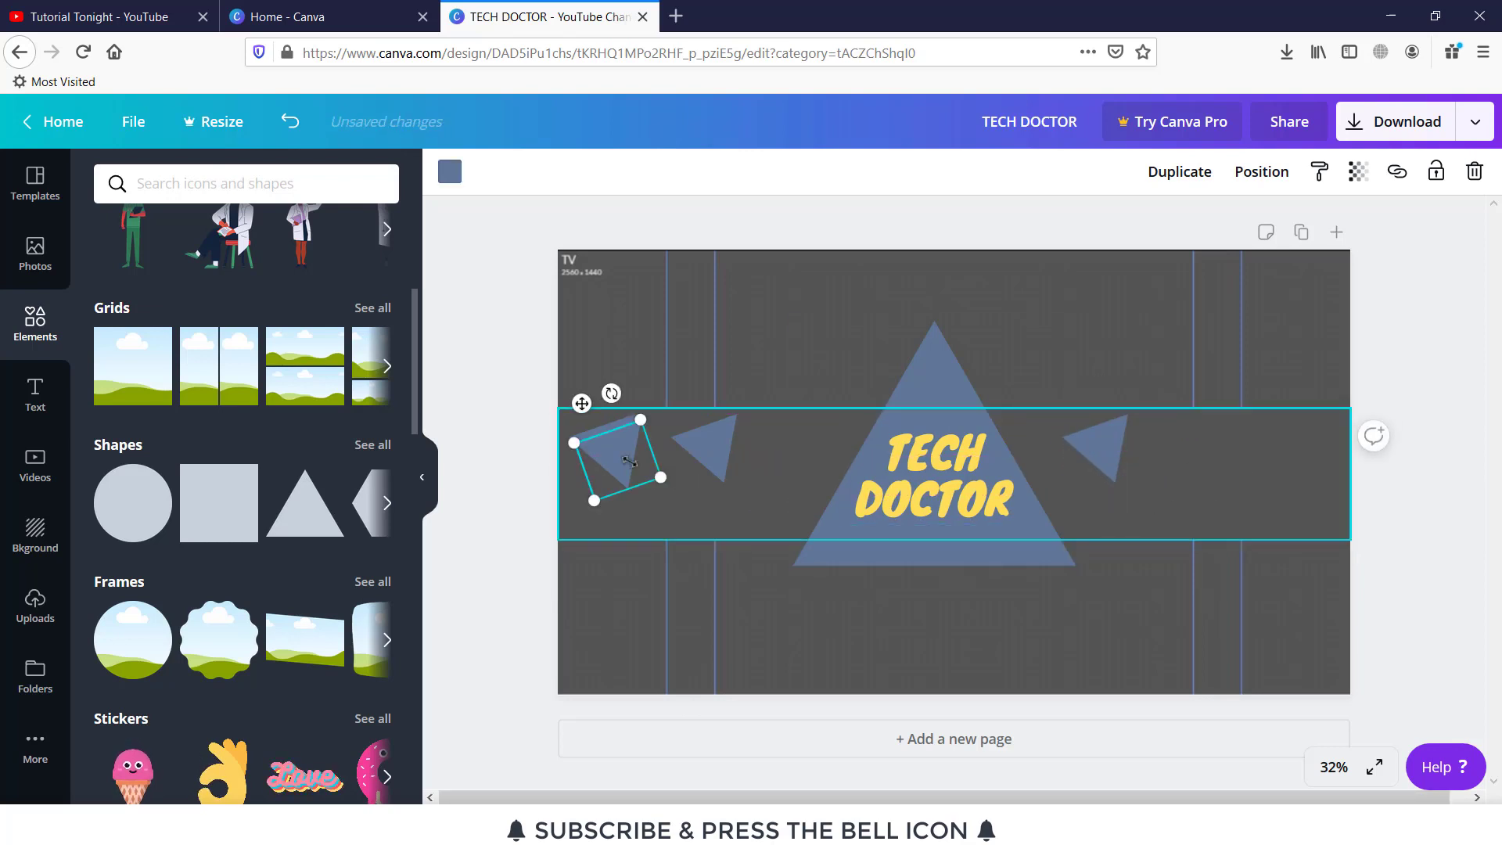
pyautogui.hotkey('ctrl', 'd')
pyautogui.moveTo(626, 462); pyautogui.dragTo(1274, 441)
pyautogui.moveTo(711, 452); pyautogui.dragTo(757, 451)
# Color the leftmost small triangle light purple and the small triangle next to it orange.
pyautogui.click(624, 447)
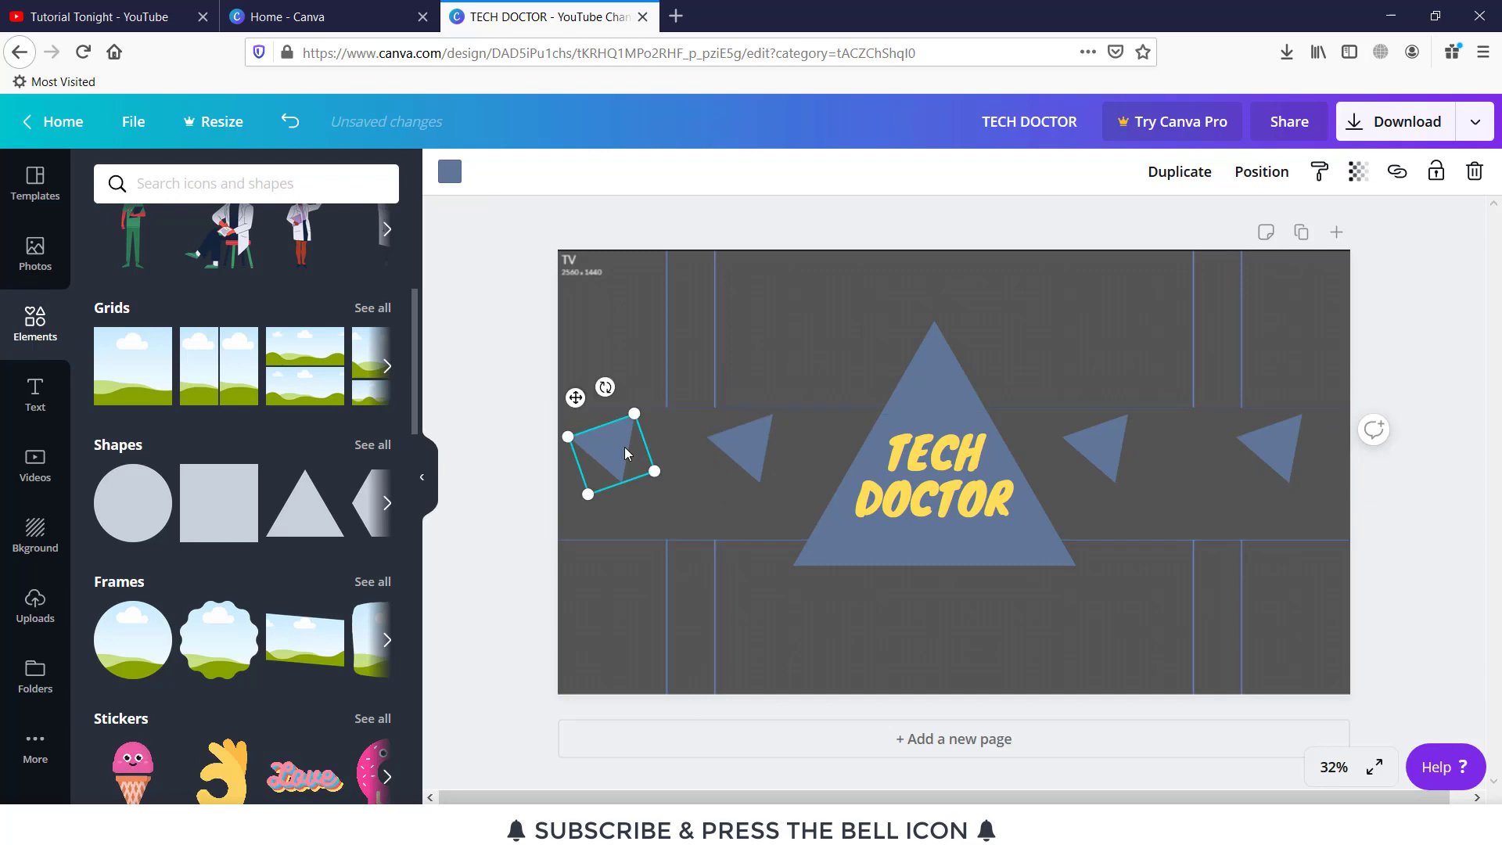
pyautogui.click(449, 170)
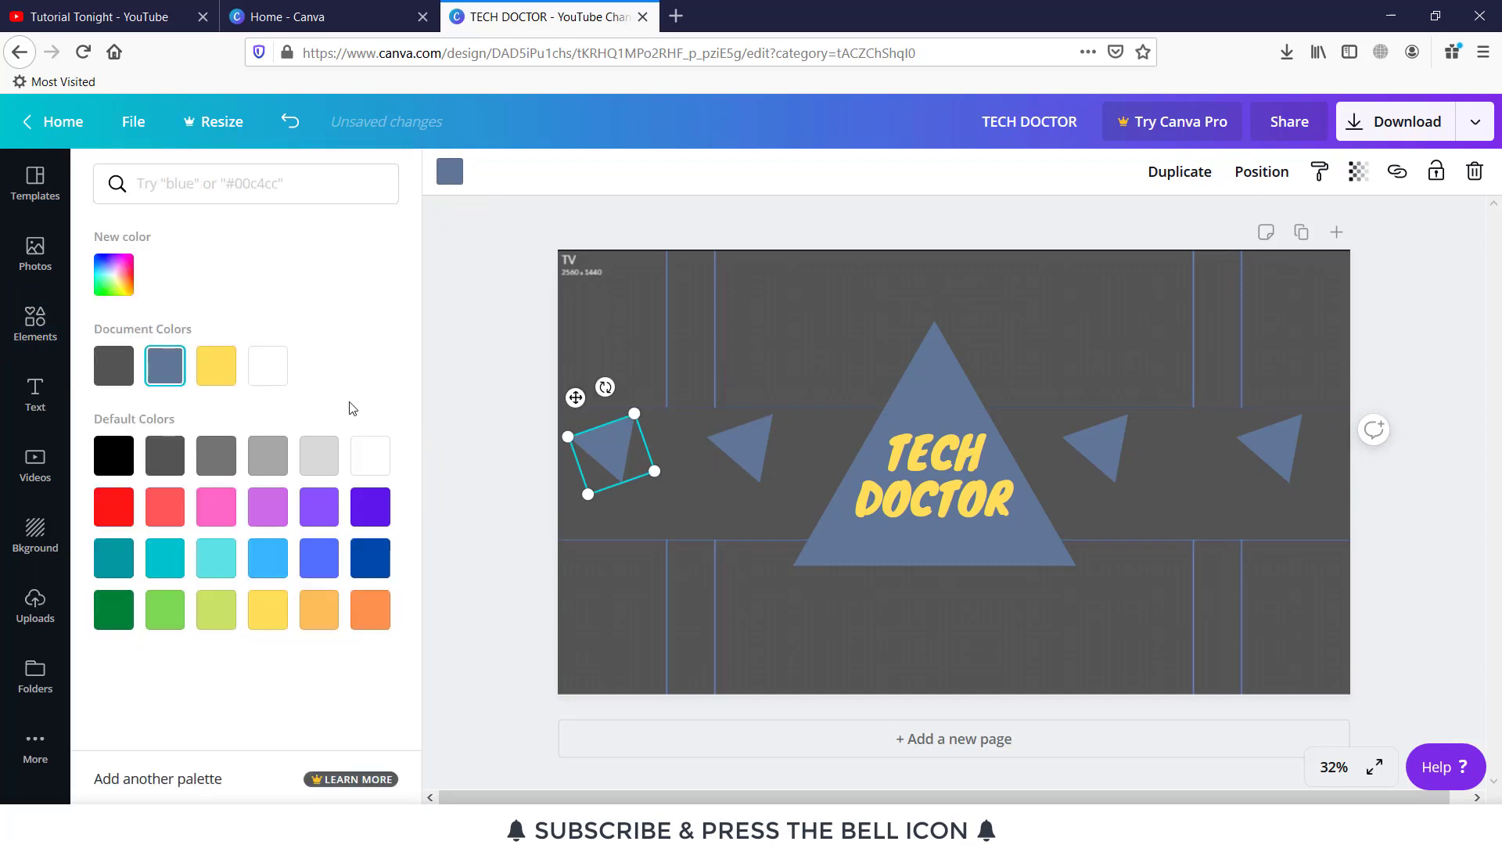
pyautogui.click(266, 518)
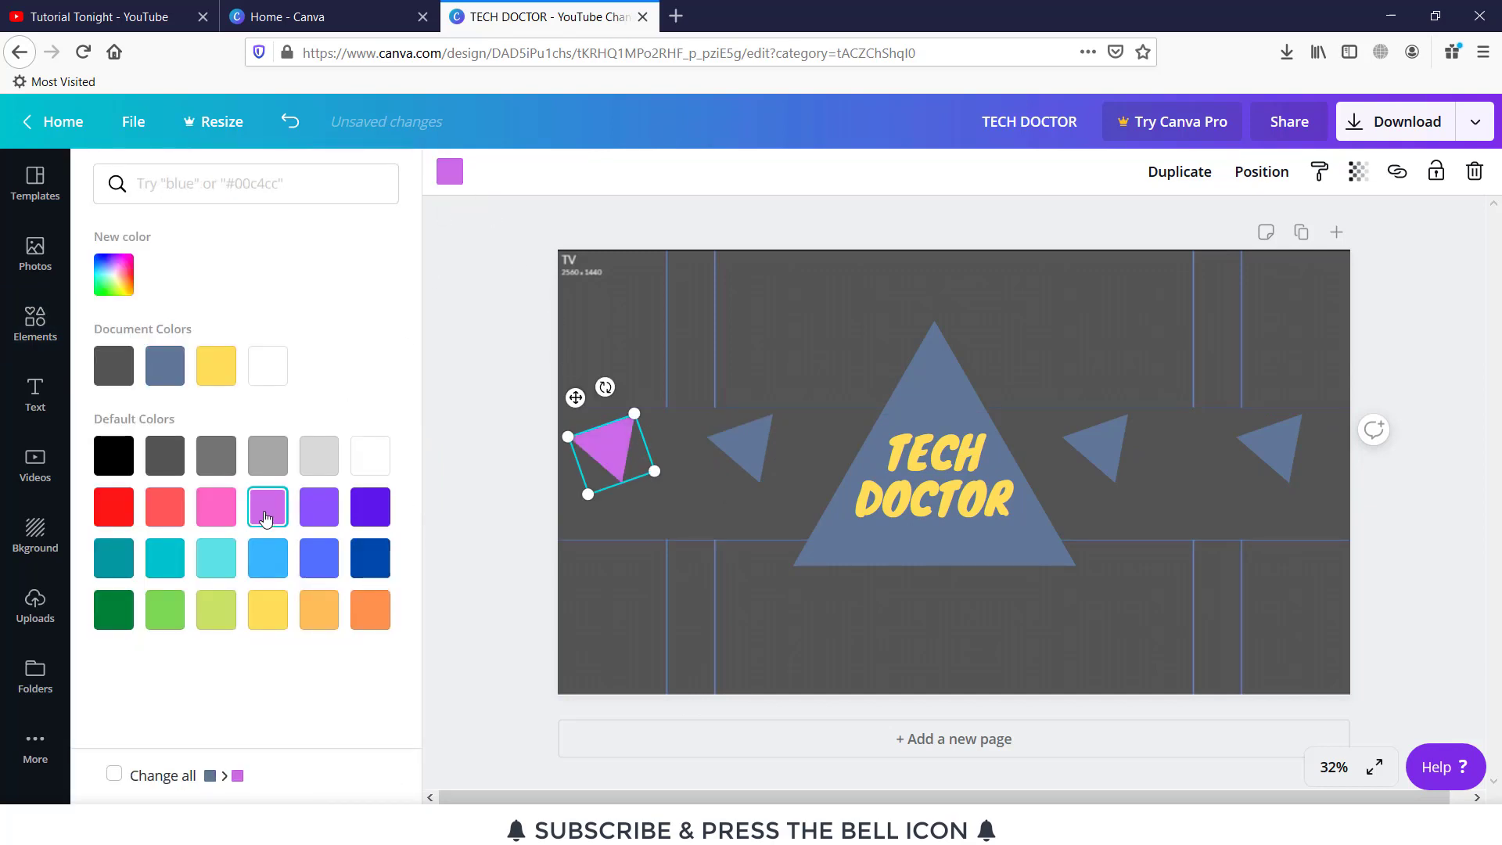
pyautogui.click(749, 442)
pyautogui.click(449, 171)
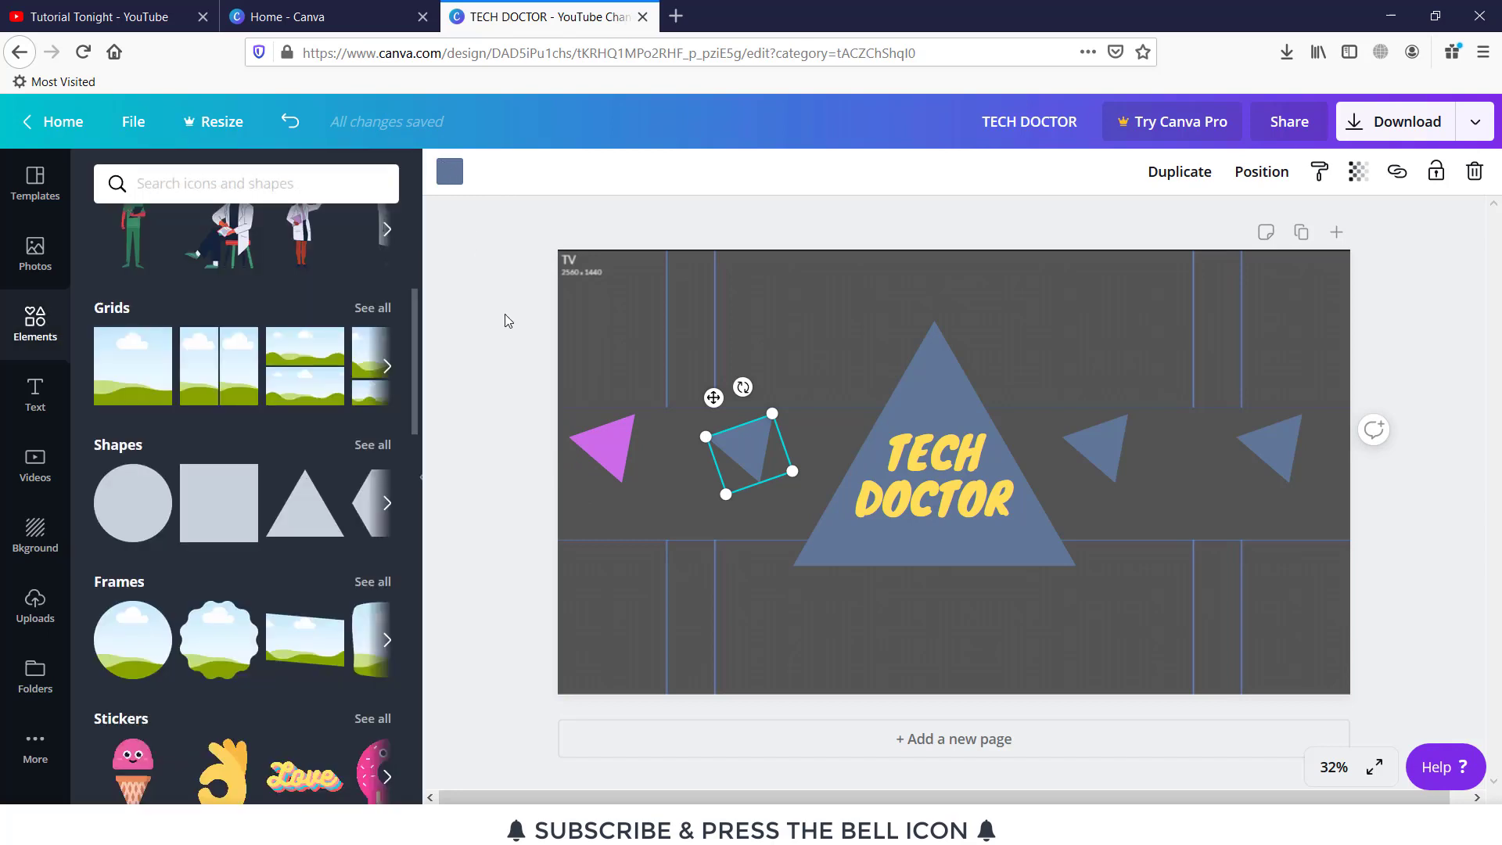
pyautogui.click(449, 170)
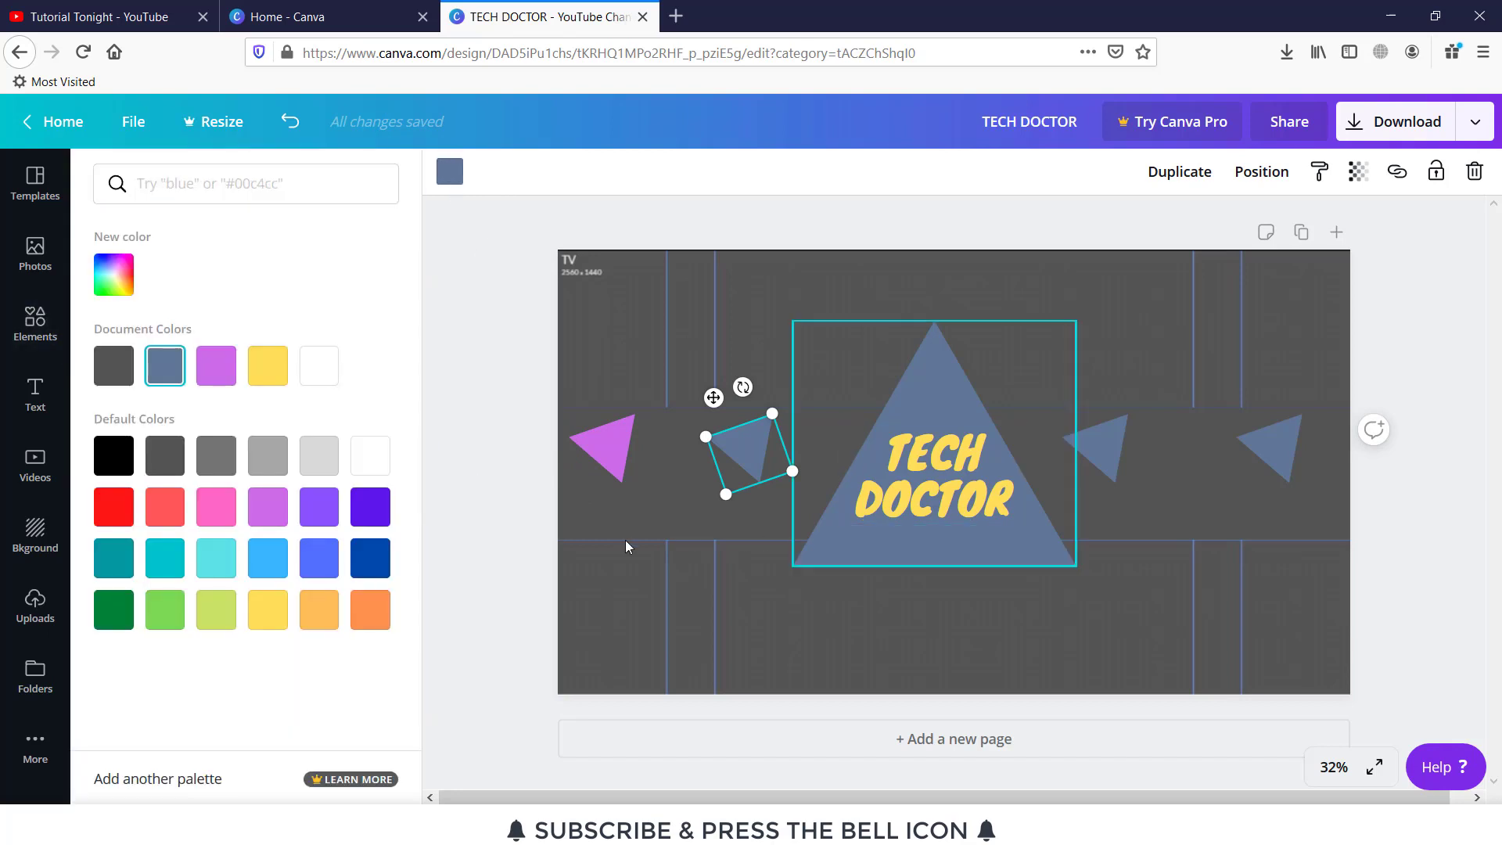
pyautogui.click(370, 609)
# Color the rightmost small triangle pink and the one just right of the large triangle coral red.
pyautogui.click(1273, 445)
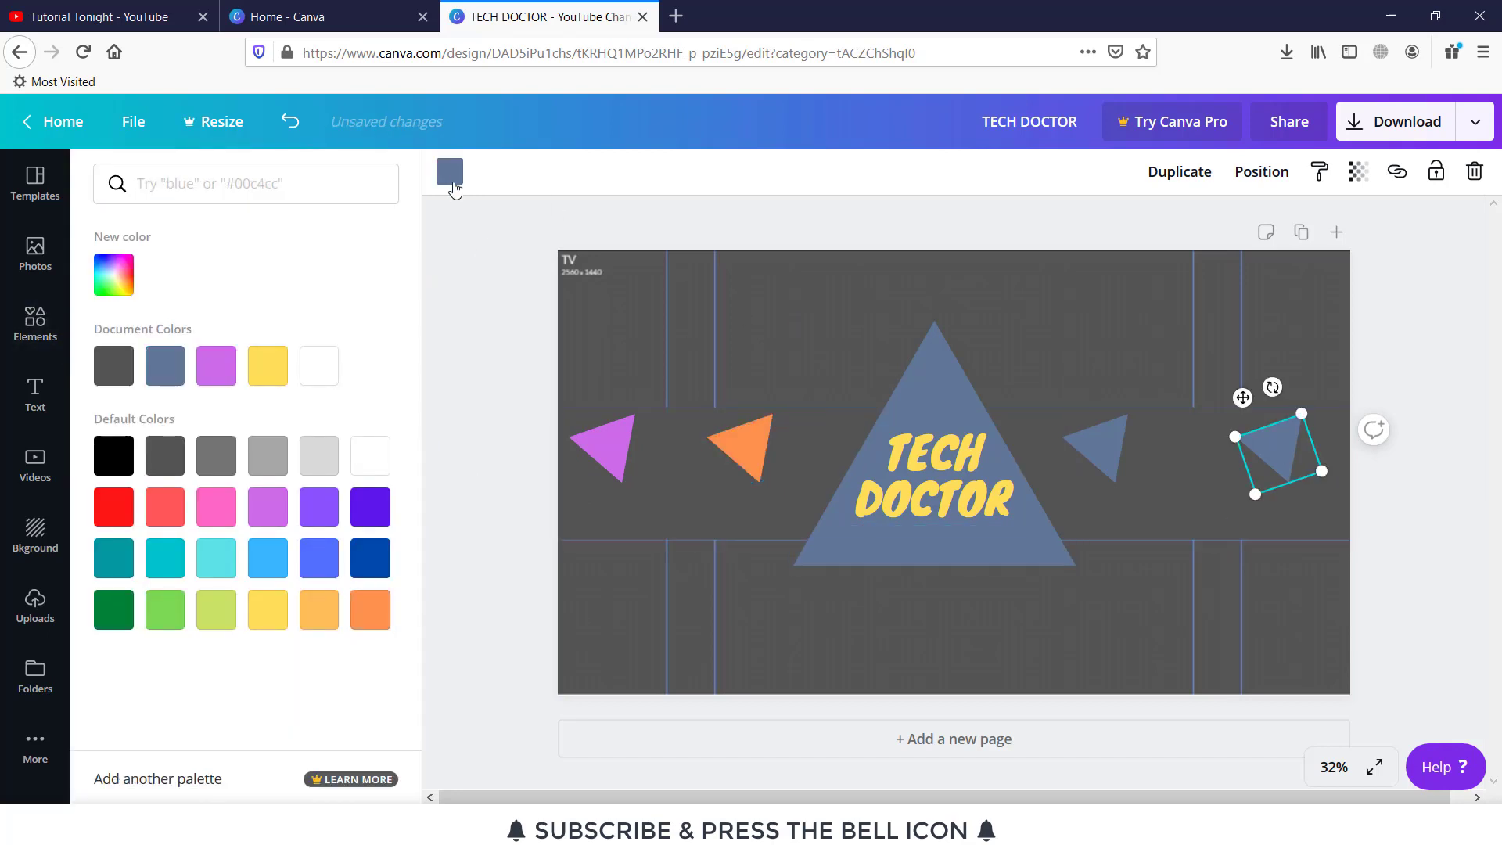
pyautogui.click(220, 504)
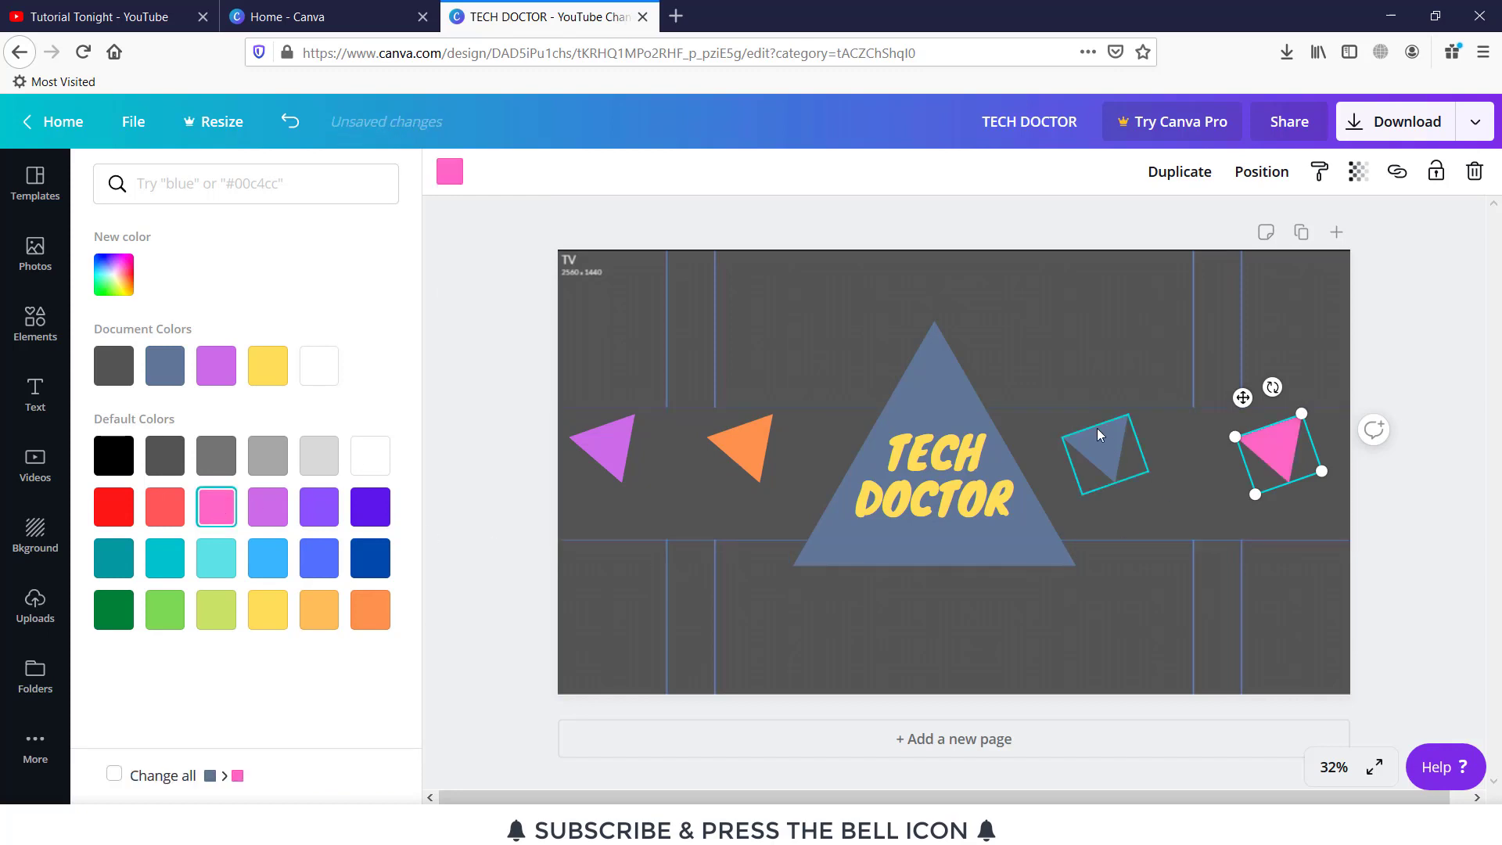
pyautogui.click(1099, 452)
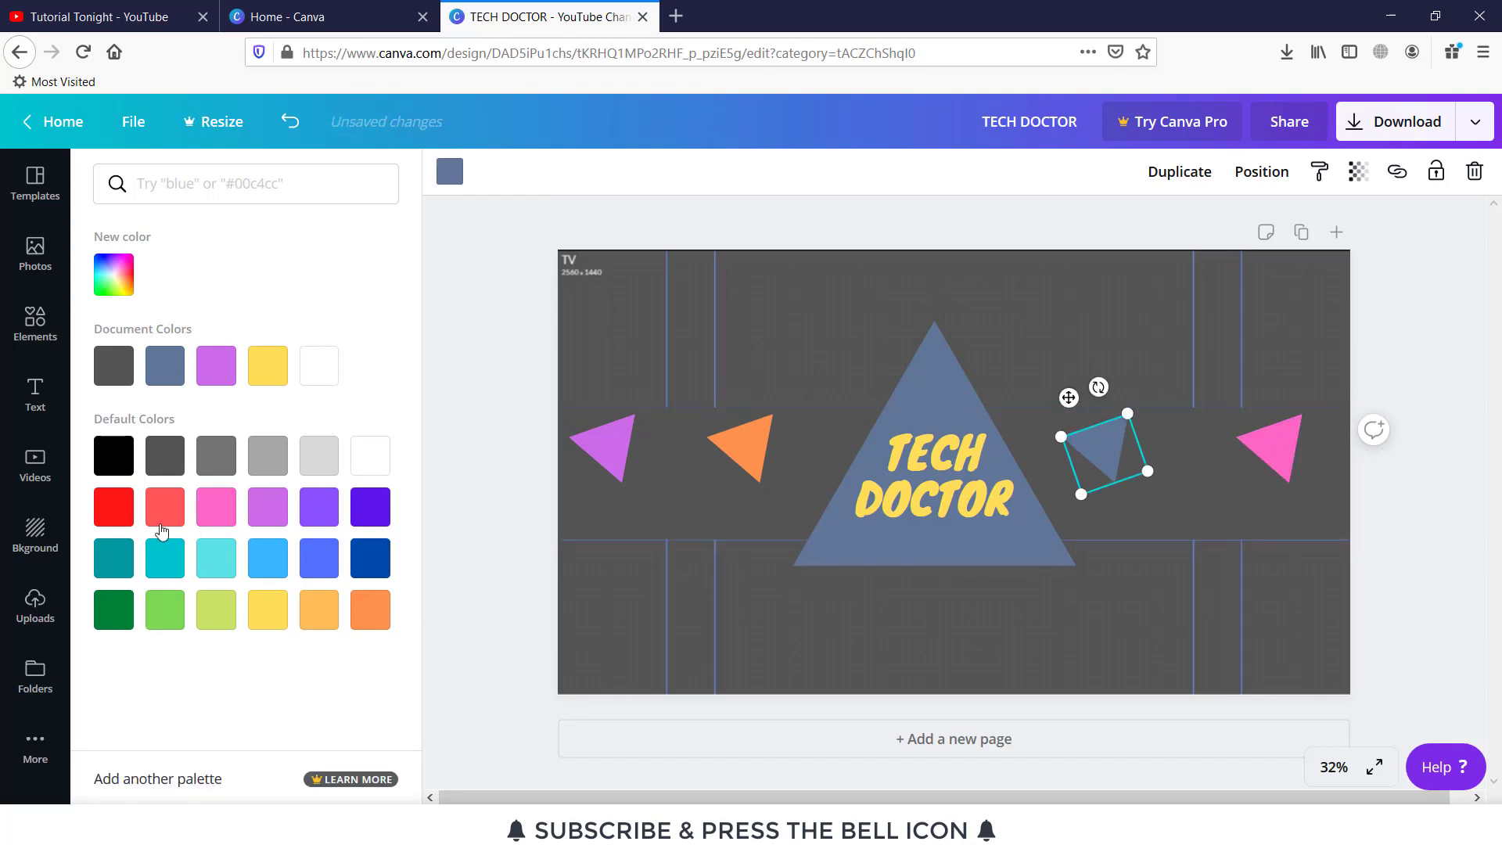
pyautogui.click(165, 507)
pyautogui.press('Escape')
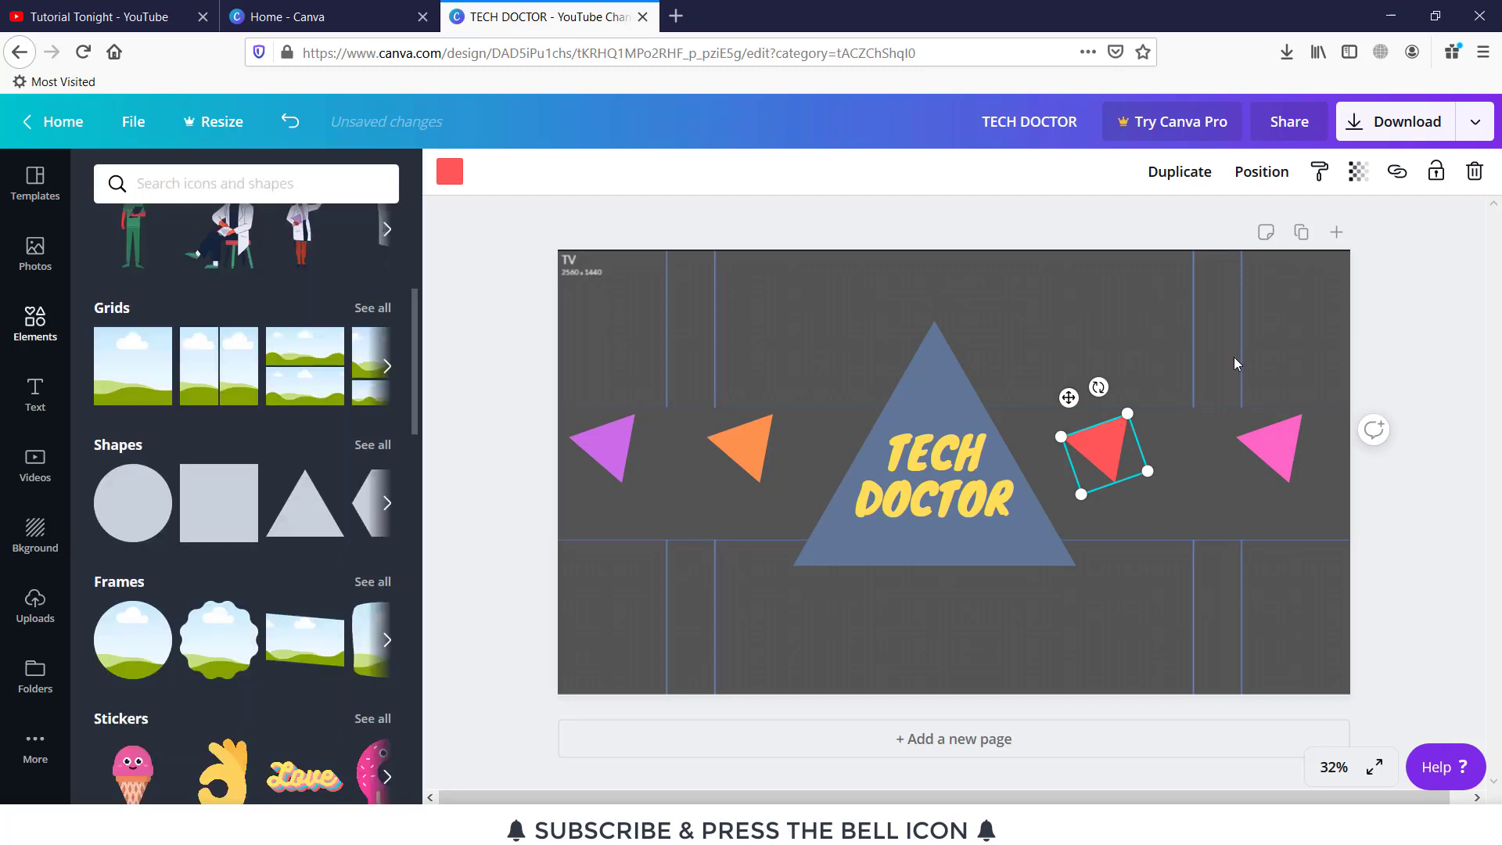
pyautogui.click(1084, 651)
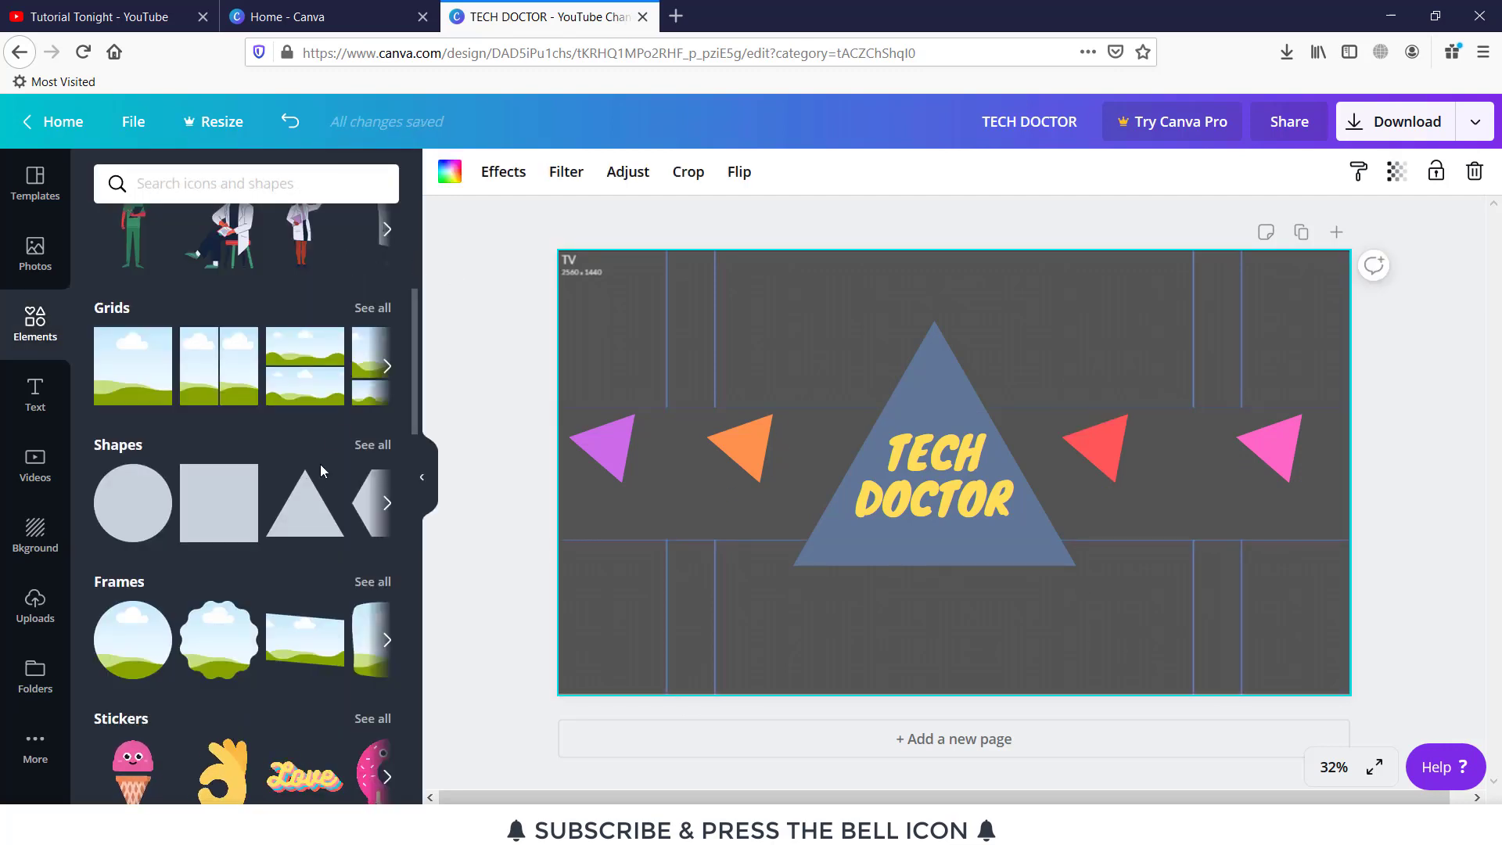
pyautogui.scroll(-2, 308, 486)
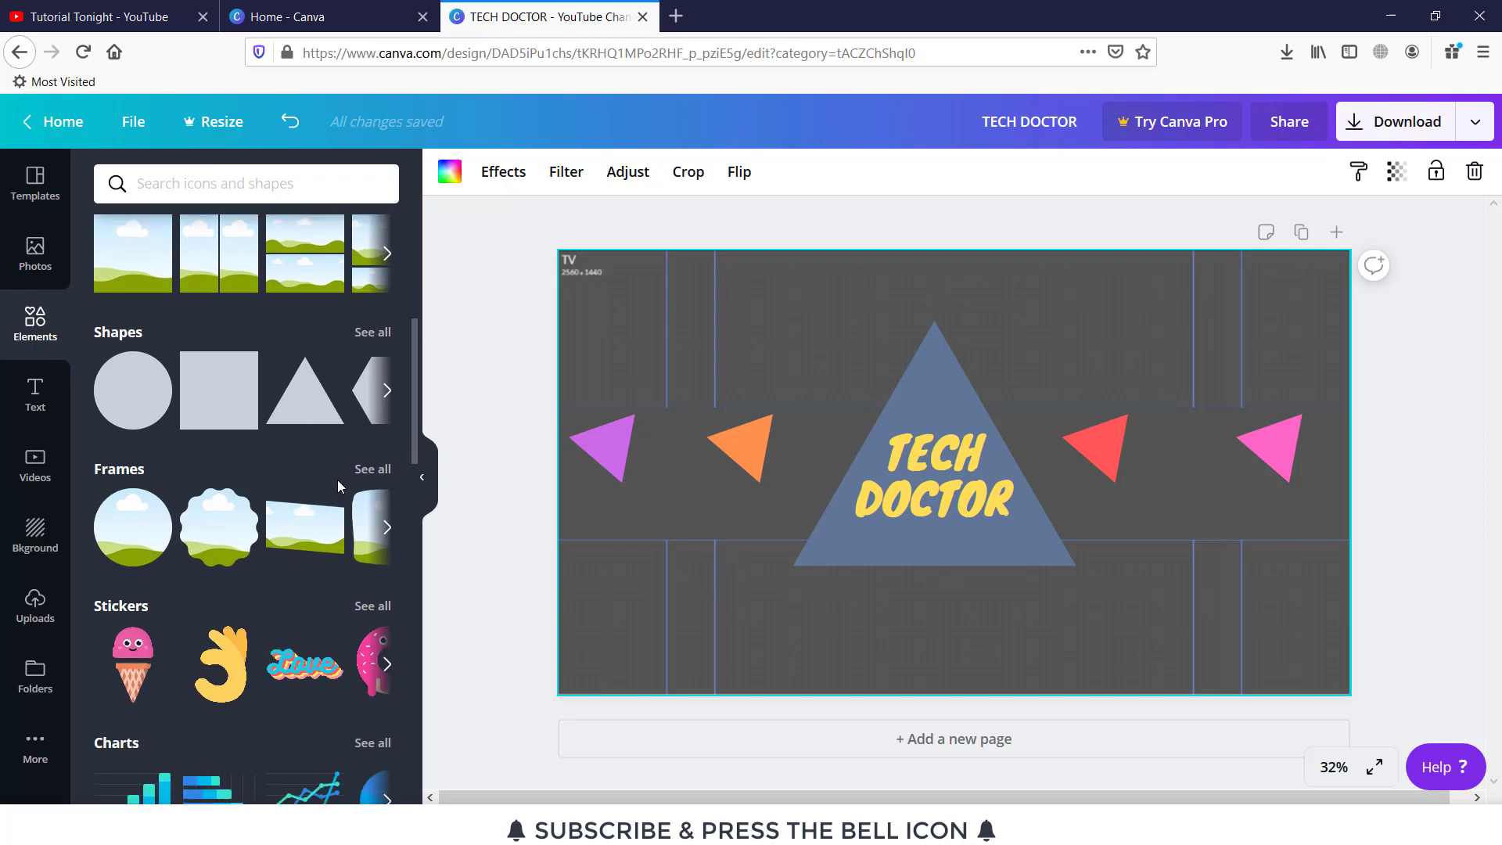
pyautogui.click(388, 390)
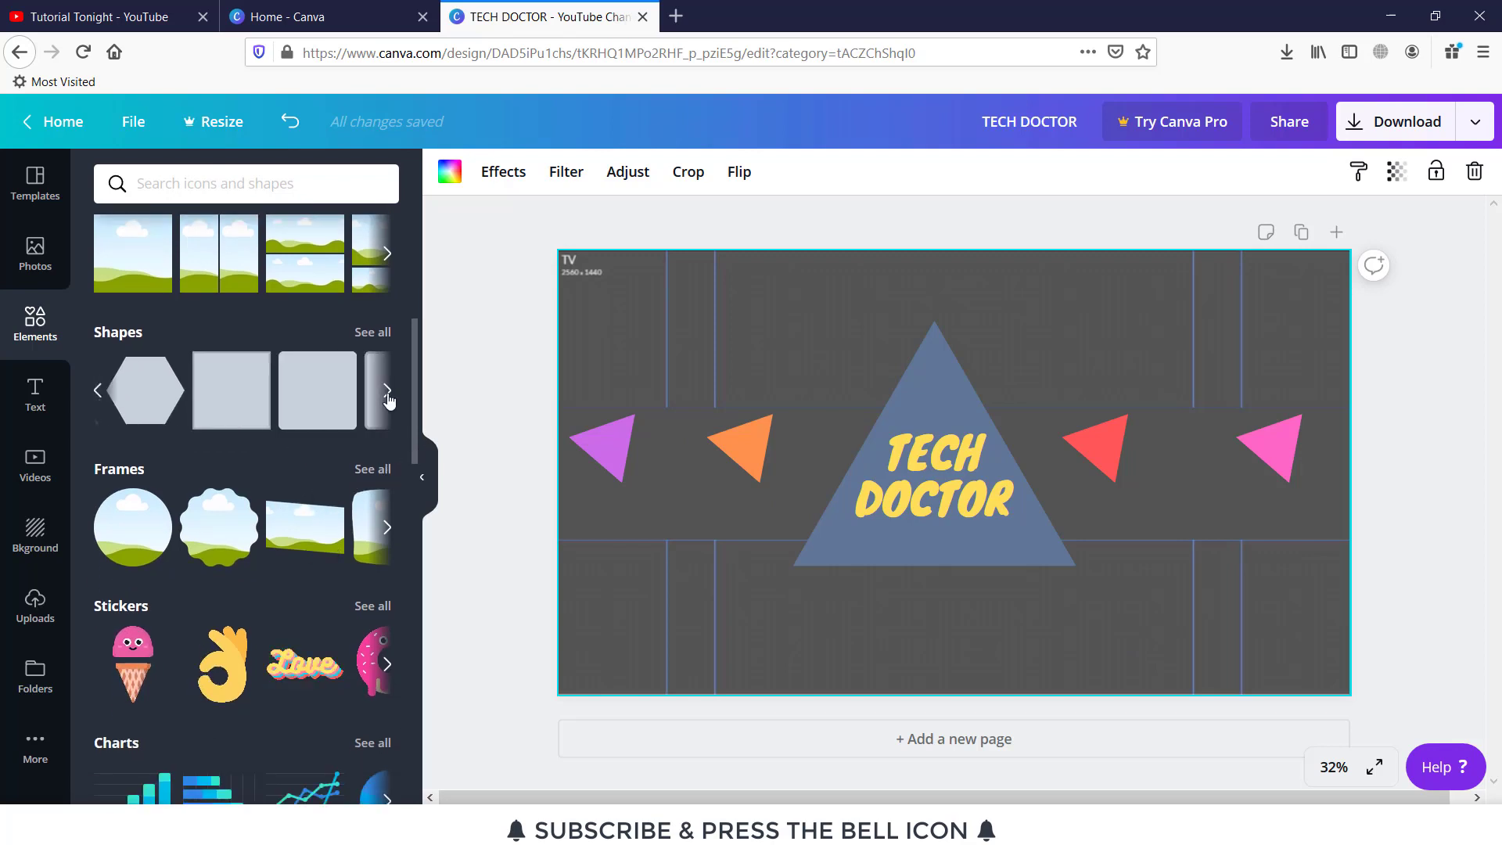
pyautogui.click(388, 391)
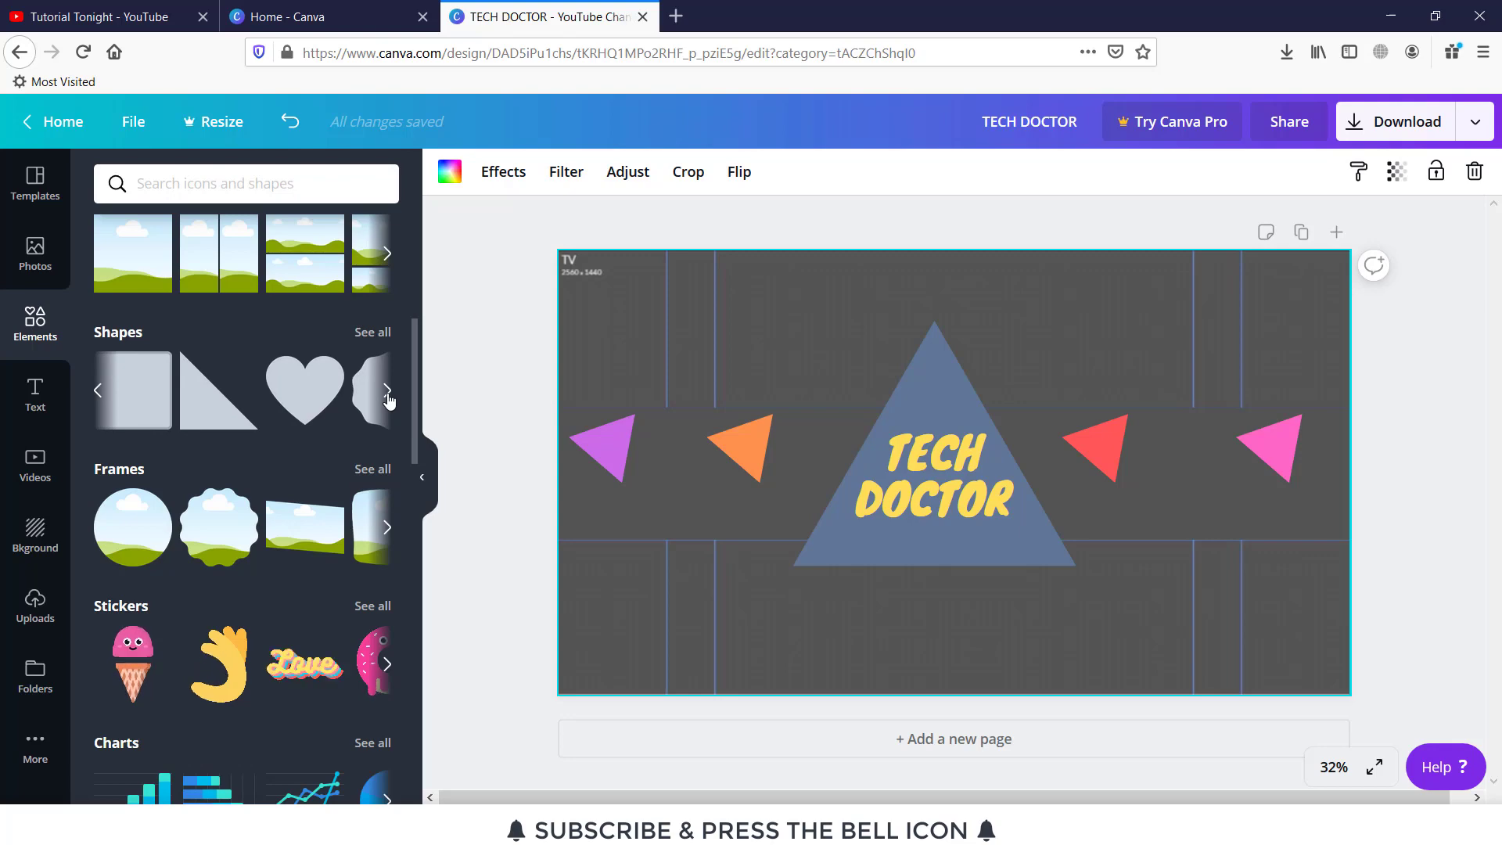
# Add the "DAZZLE eau de parfum" font combination and place it in the central band below the purple and orange triangles.
pyautogui.click(35, 398)
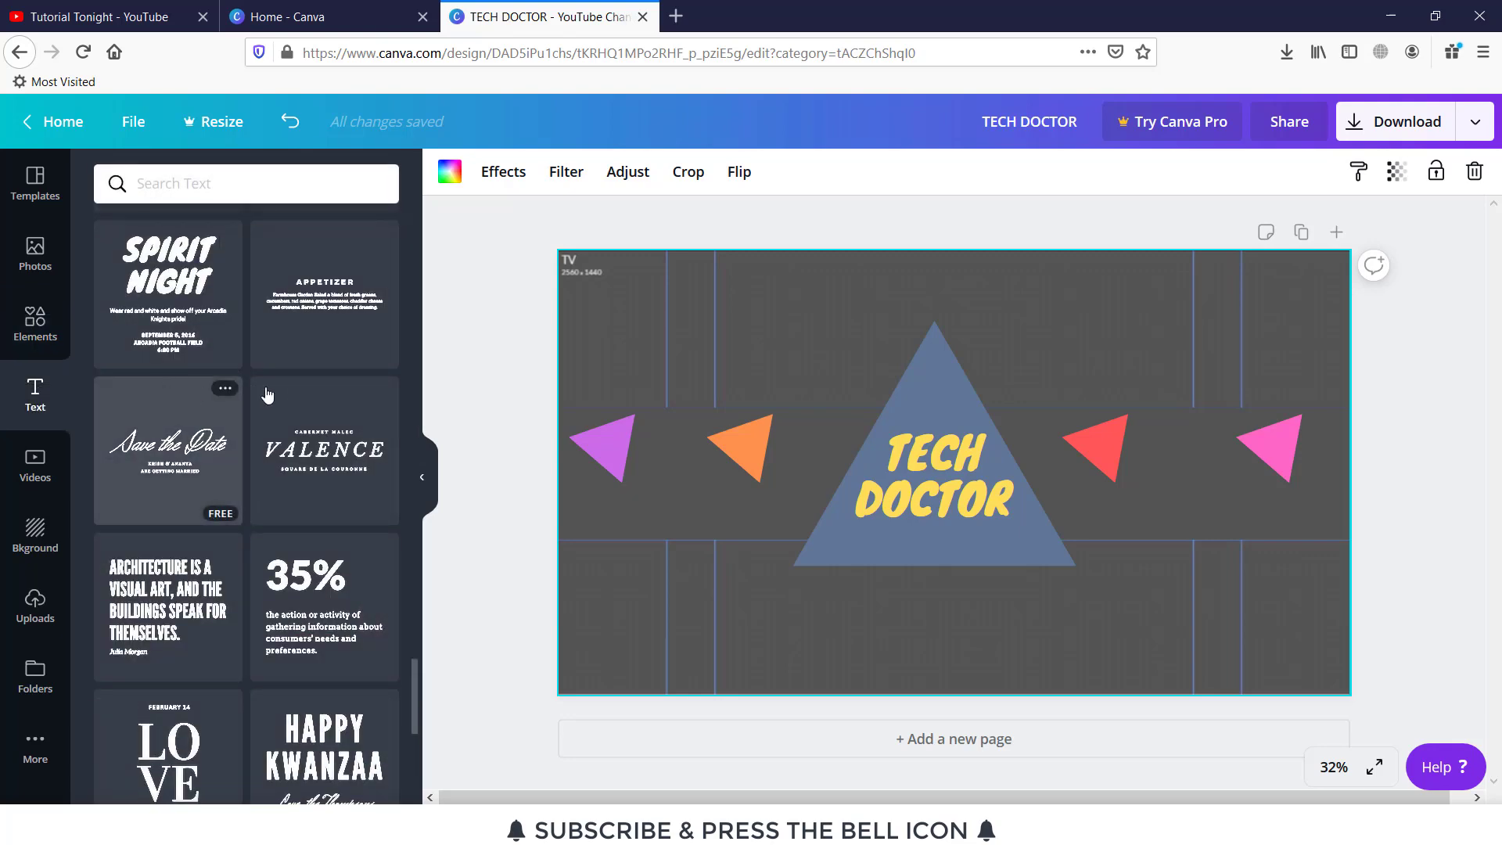
pyautogui.scroll(9, 284, 414)
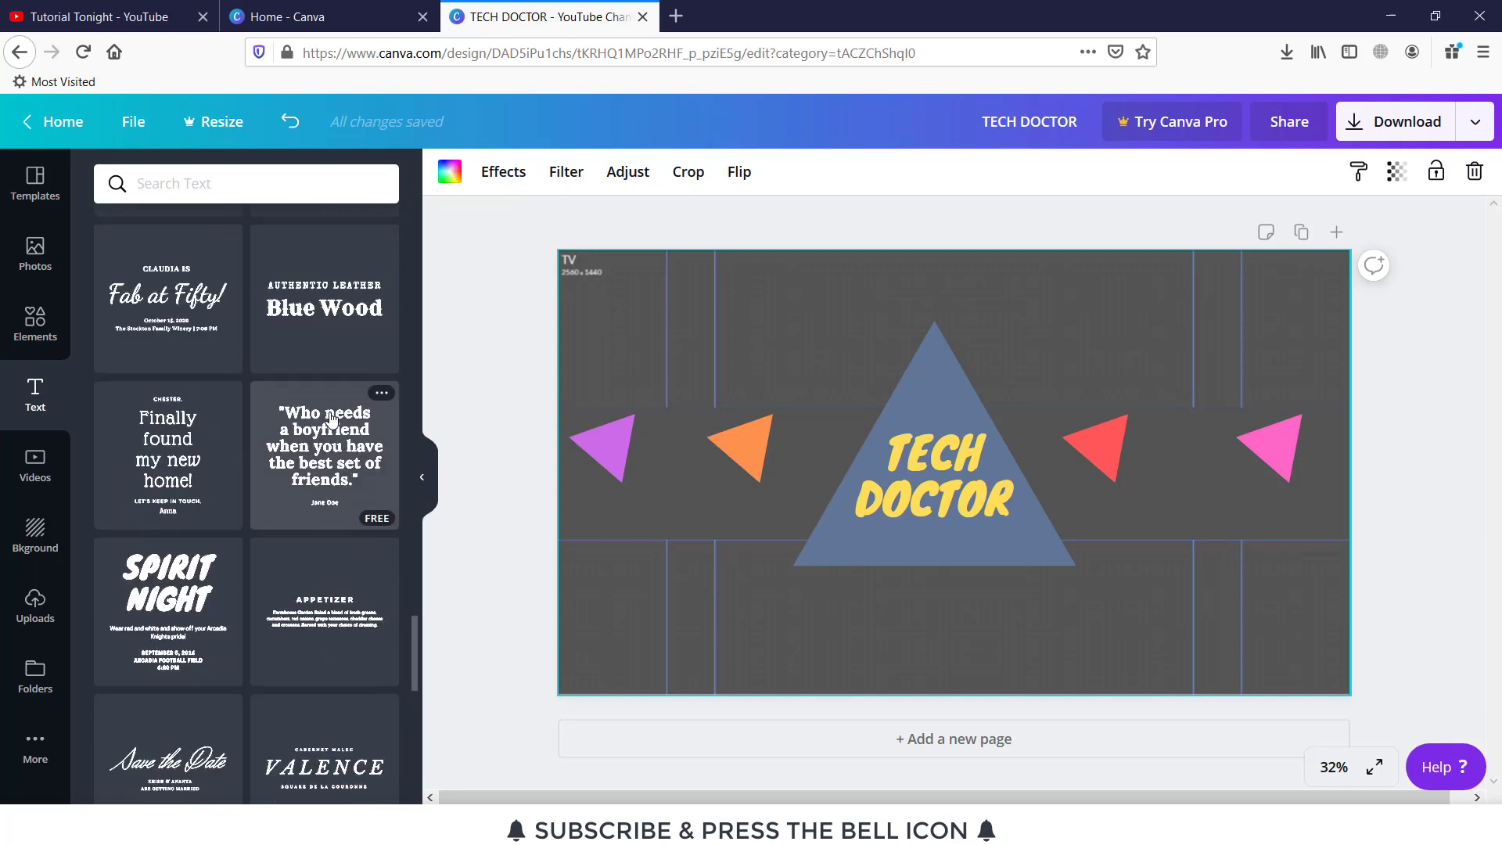
pyautogui.scroll(10, 332, 420)
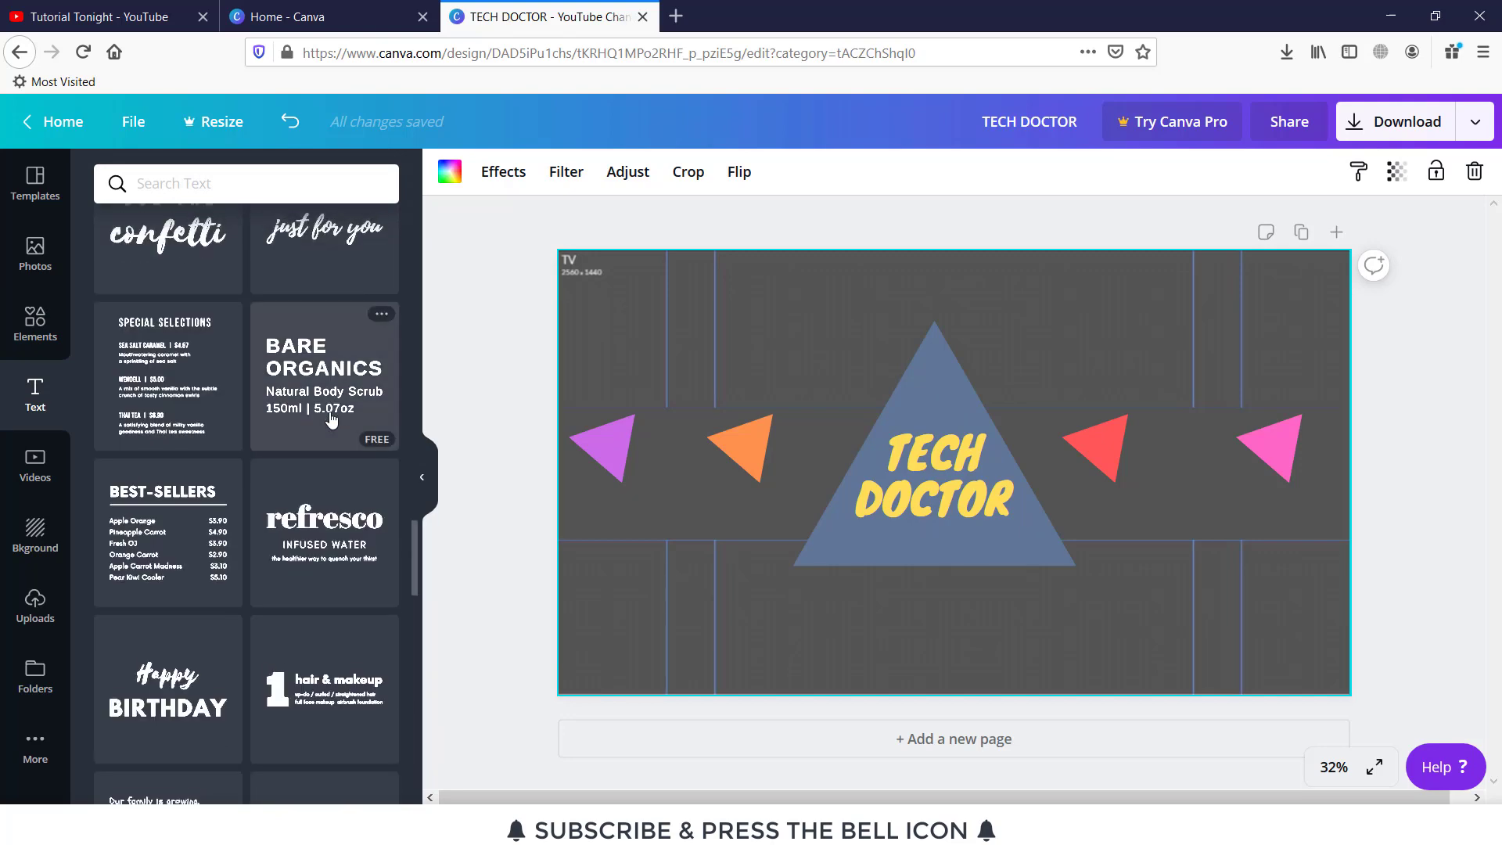
pyautogui.scroll(7, 331, 420)
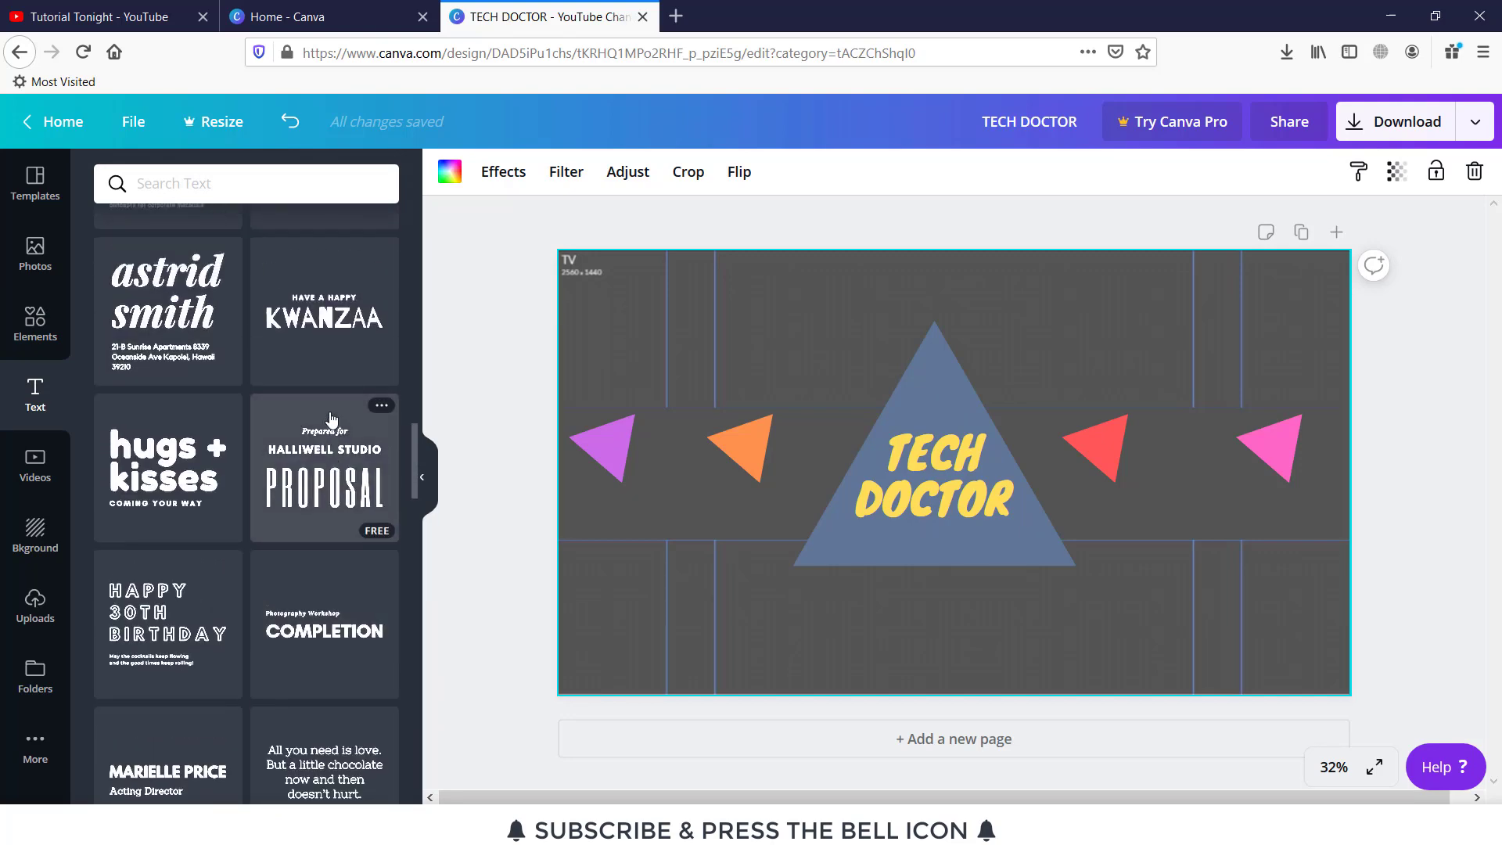
pyautogui.scroll(12, 331, 420)
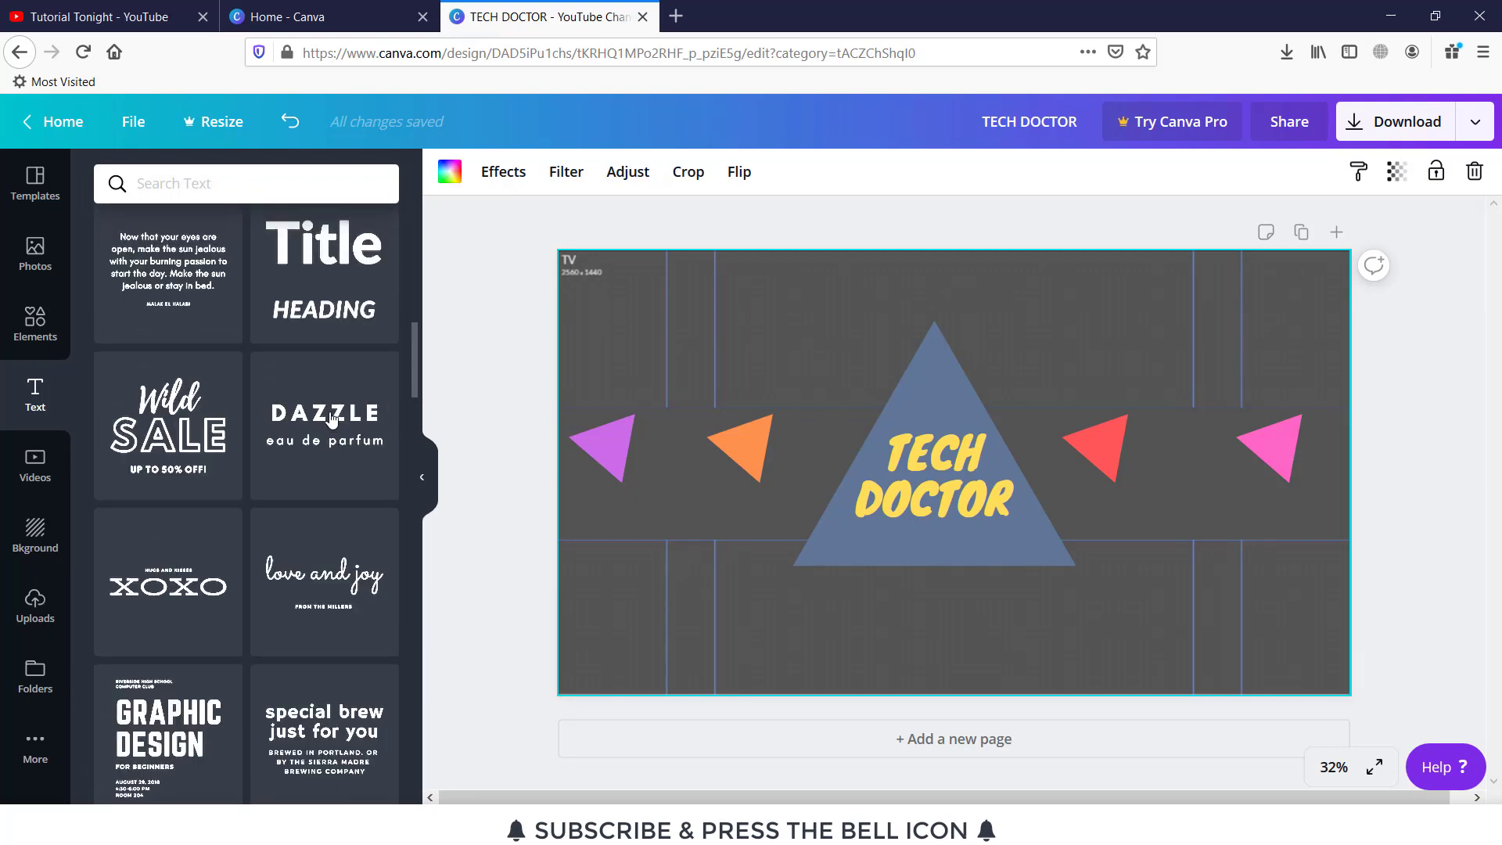
pyautogui.scroll(6, 332, 420)
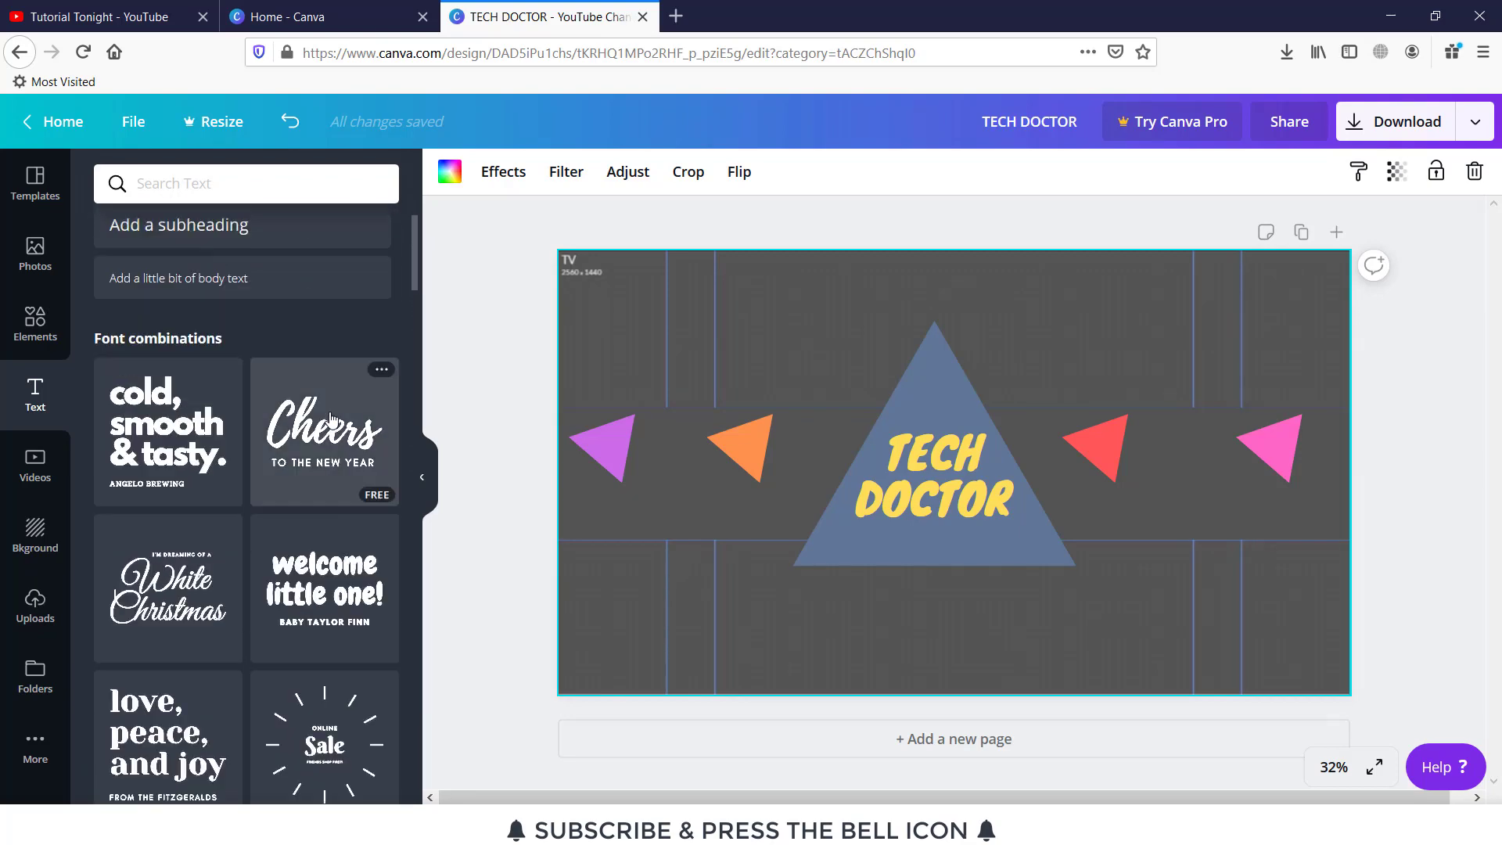
pyautogui.scroll(-6, 332, 420)
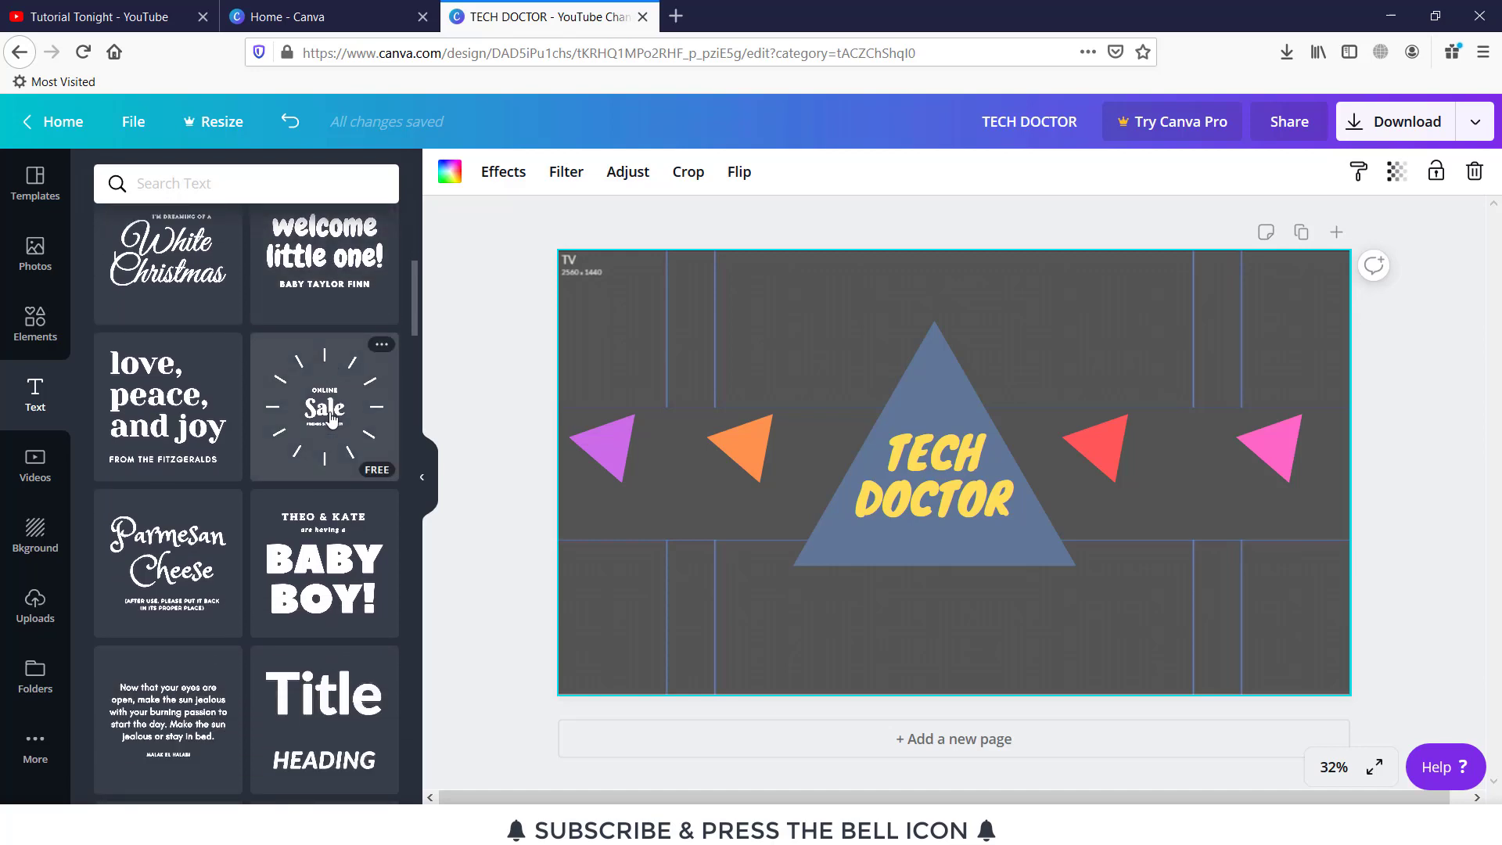
pyautogui.scroll(-3, 332, 420)
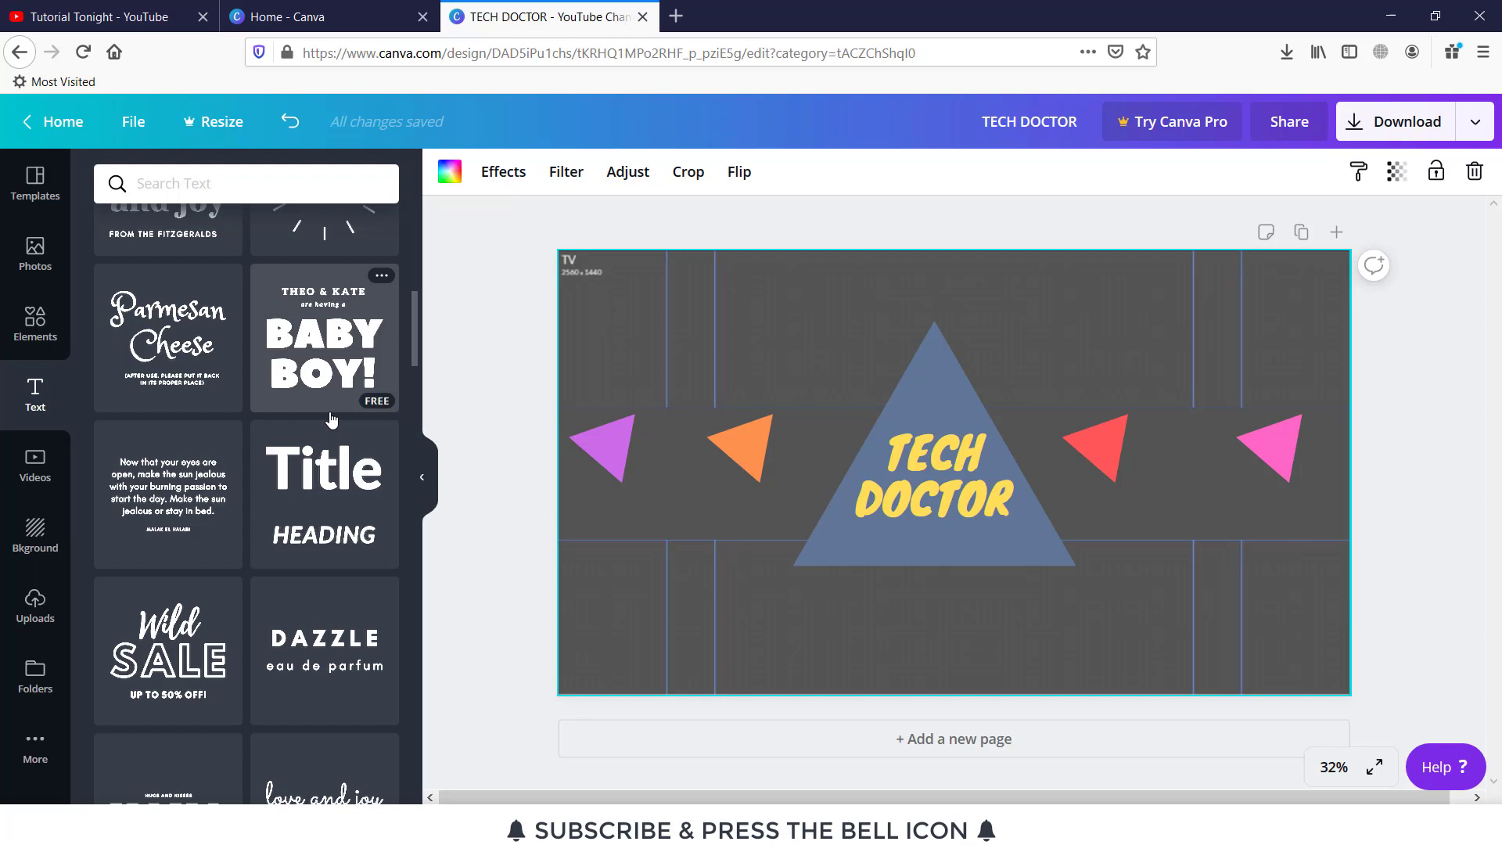
pyautogui.scroll(-3, 332, 420)
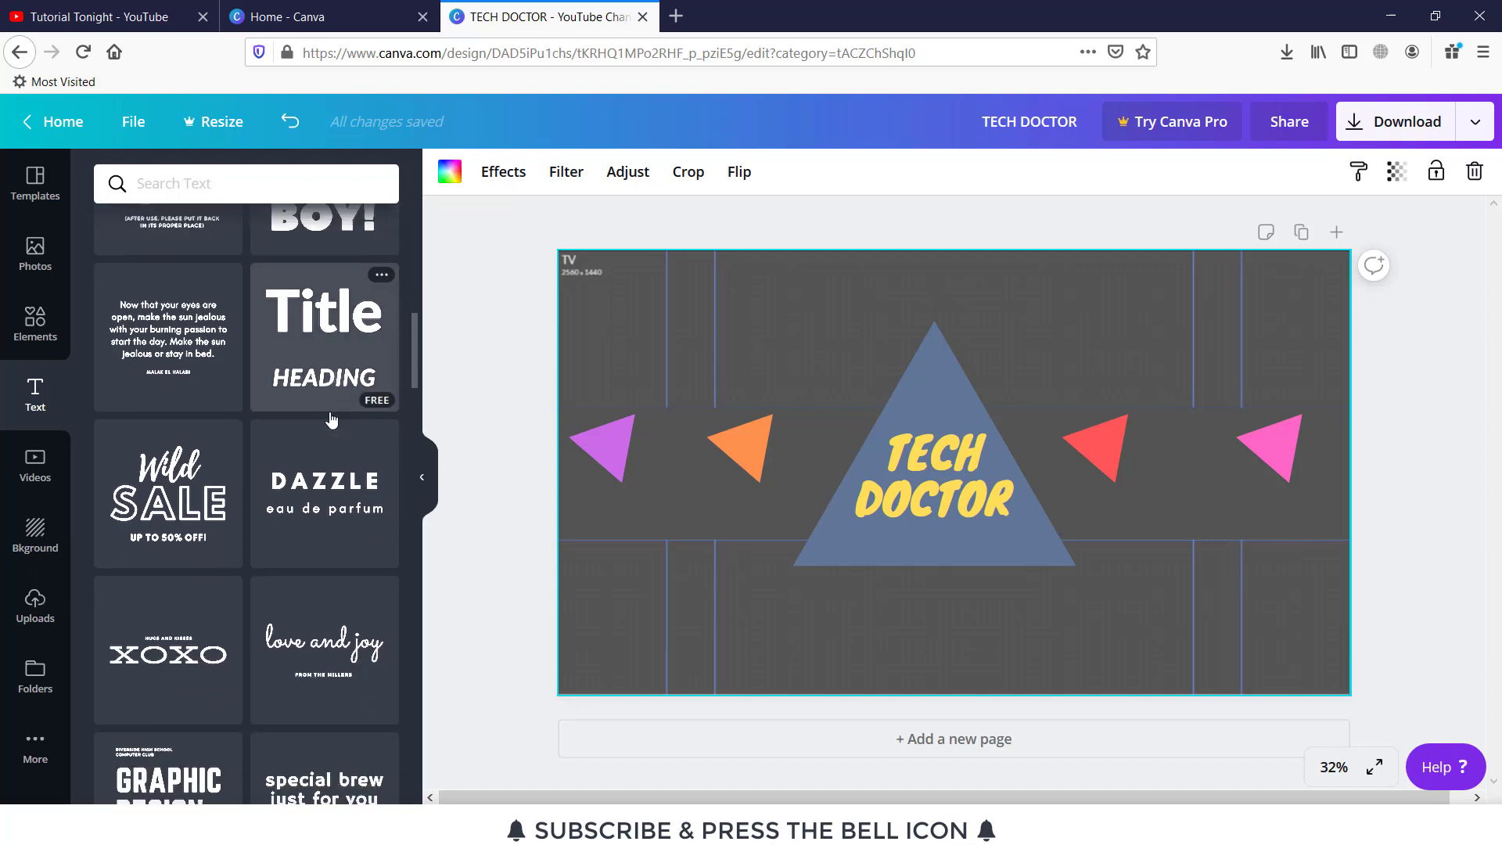
pyautogui.click(315, 418)
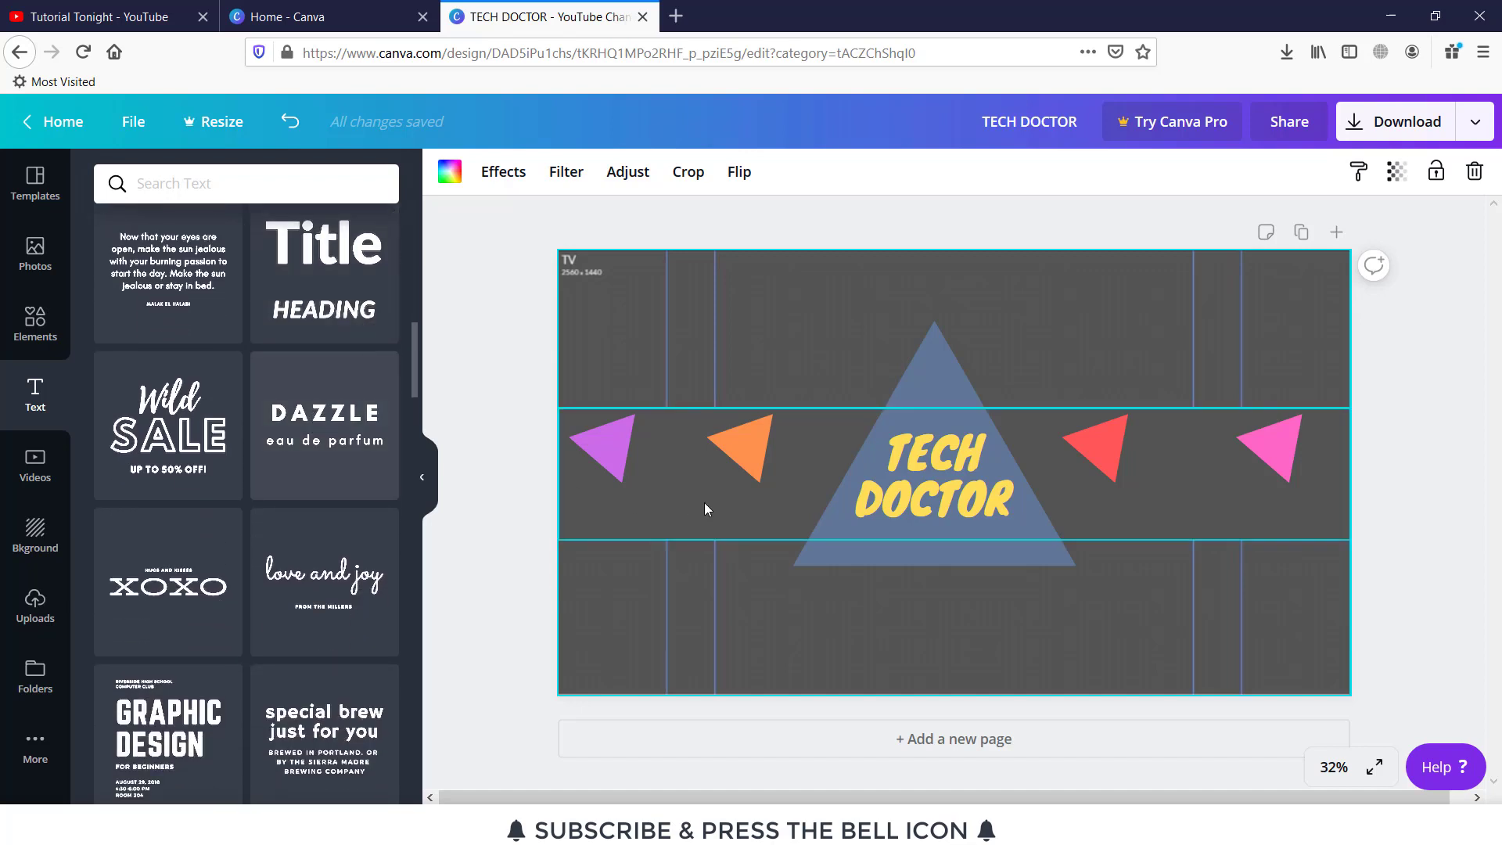
pyautogui.moveTo(951, 465); pyautogui.dragTo(681, 528)
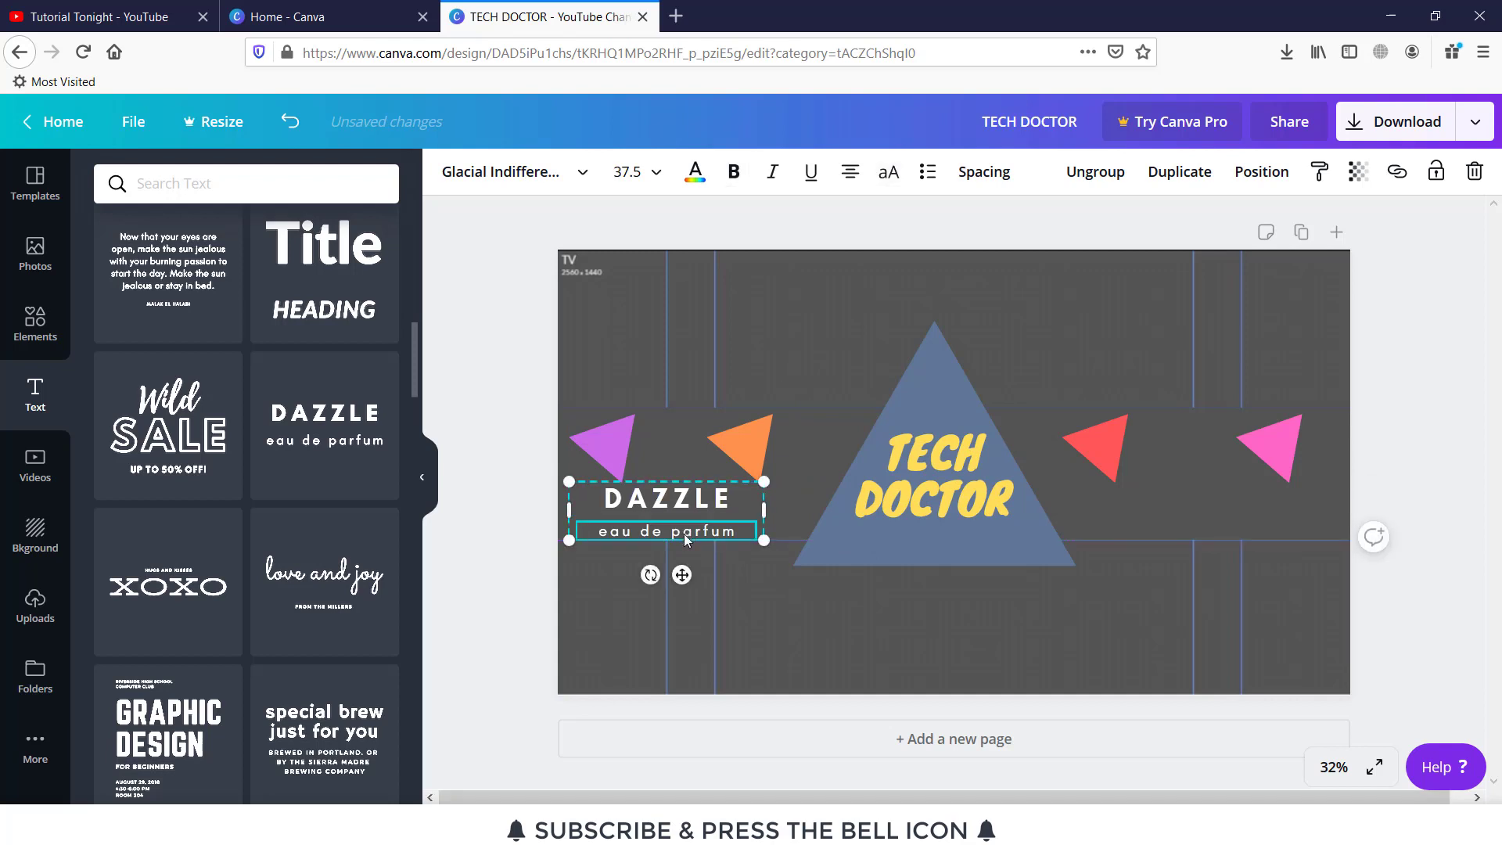
# Delete the "eau de parfum" line, then replace "DAZZLE" with "REVIEW" at the left end of the central band.
pyautogui.press('Delete')
pyautogui.doubleClick(685, 504)
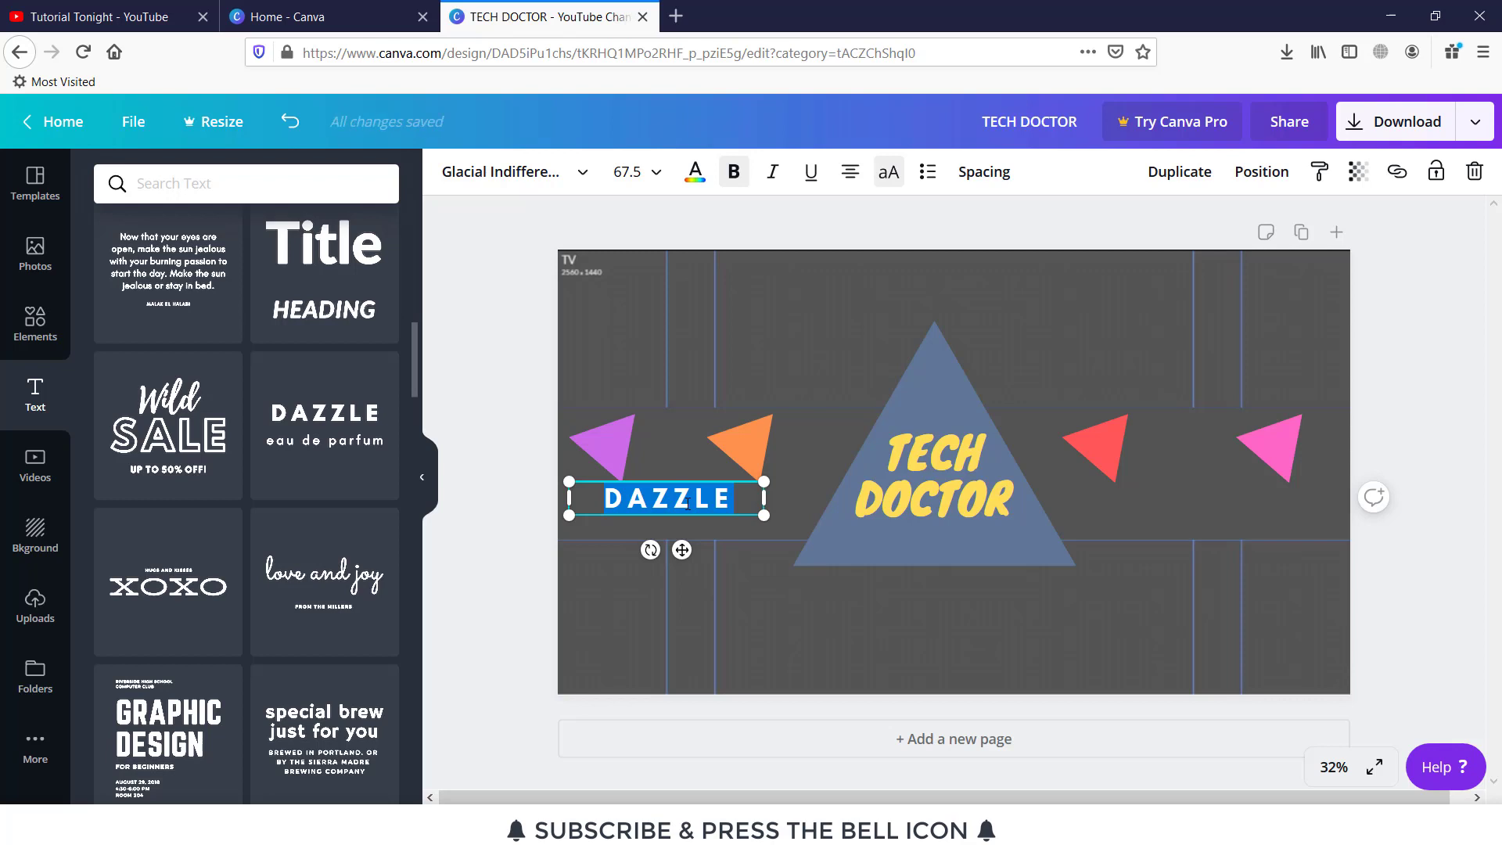
pyautogui.write('REVIEW')
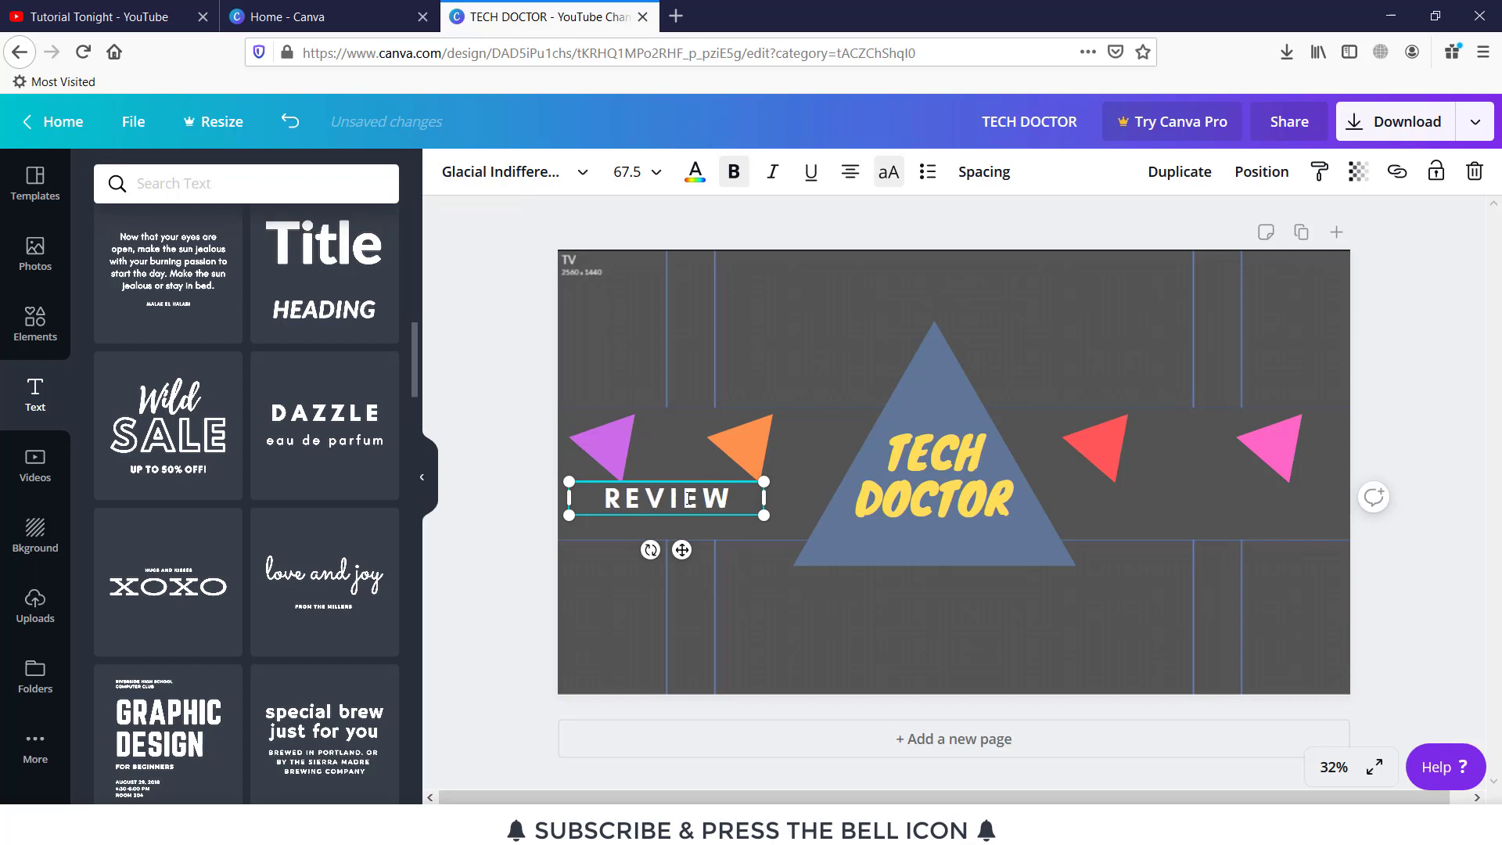
pyautogui.doubleClick(688, 498)
pyautogui.moveTo(700, 481); pyautogui.dragTo(659, 496)
# Rotate the purple triangle to point right behind the start of "REVIEW" and nudge the text slightly right.
pyautogui.click(621, 433)
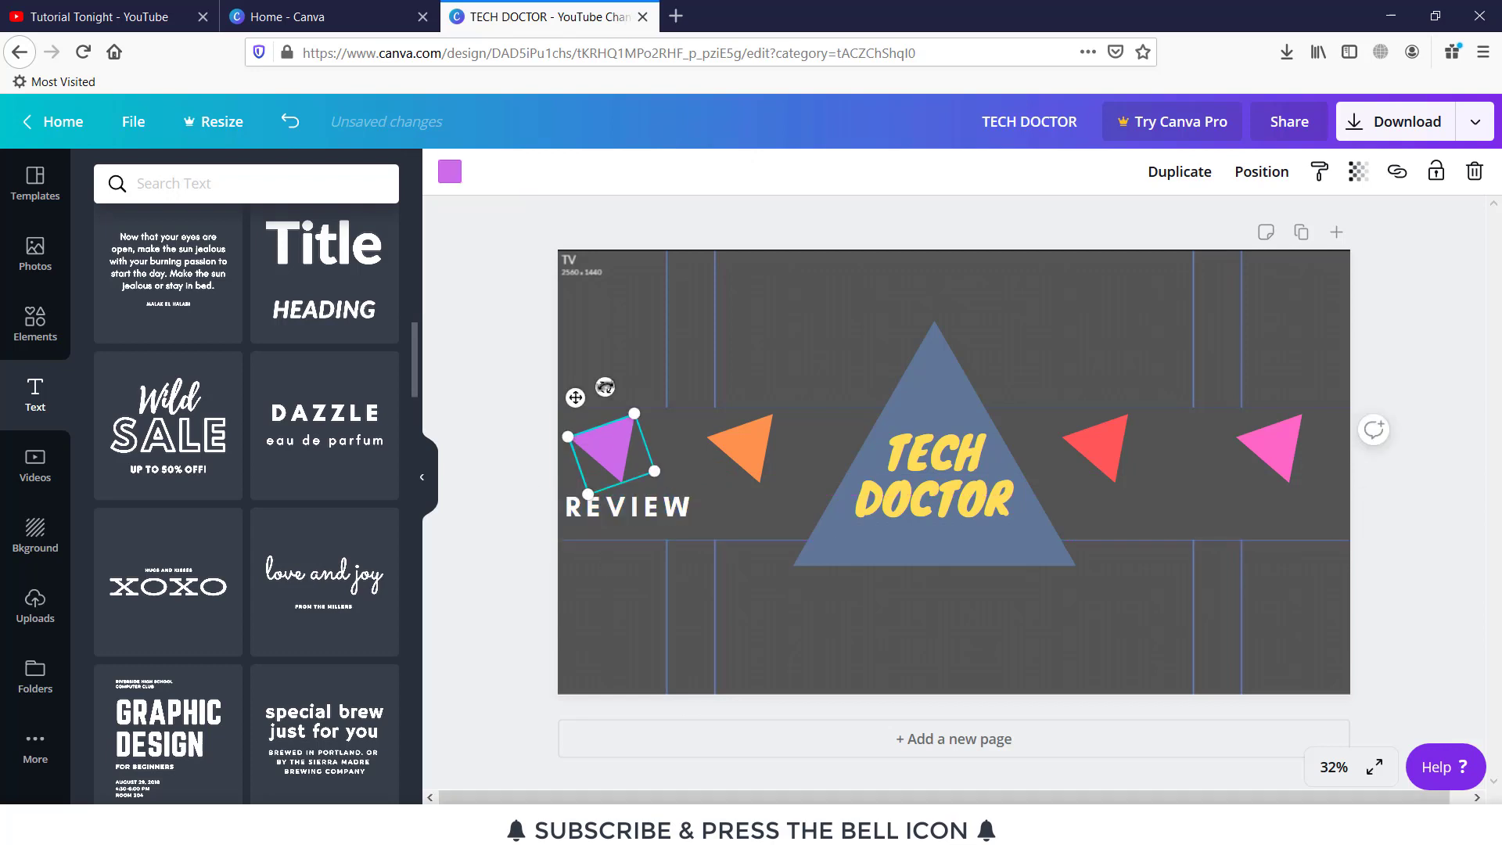
pyautogui.moveTo(631, 401); pyautogui.dragTo(588, 505)
pyautogui.click(655, 505)
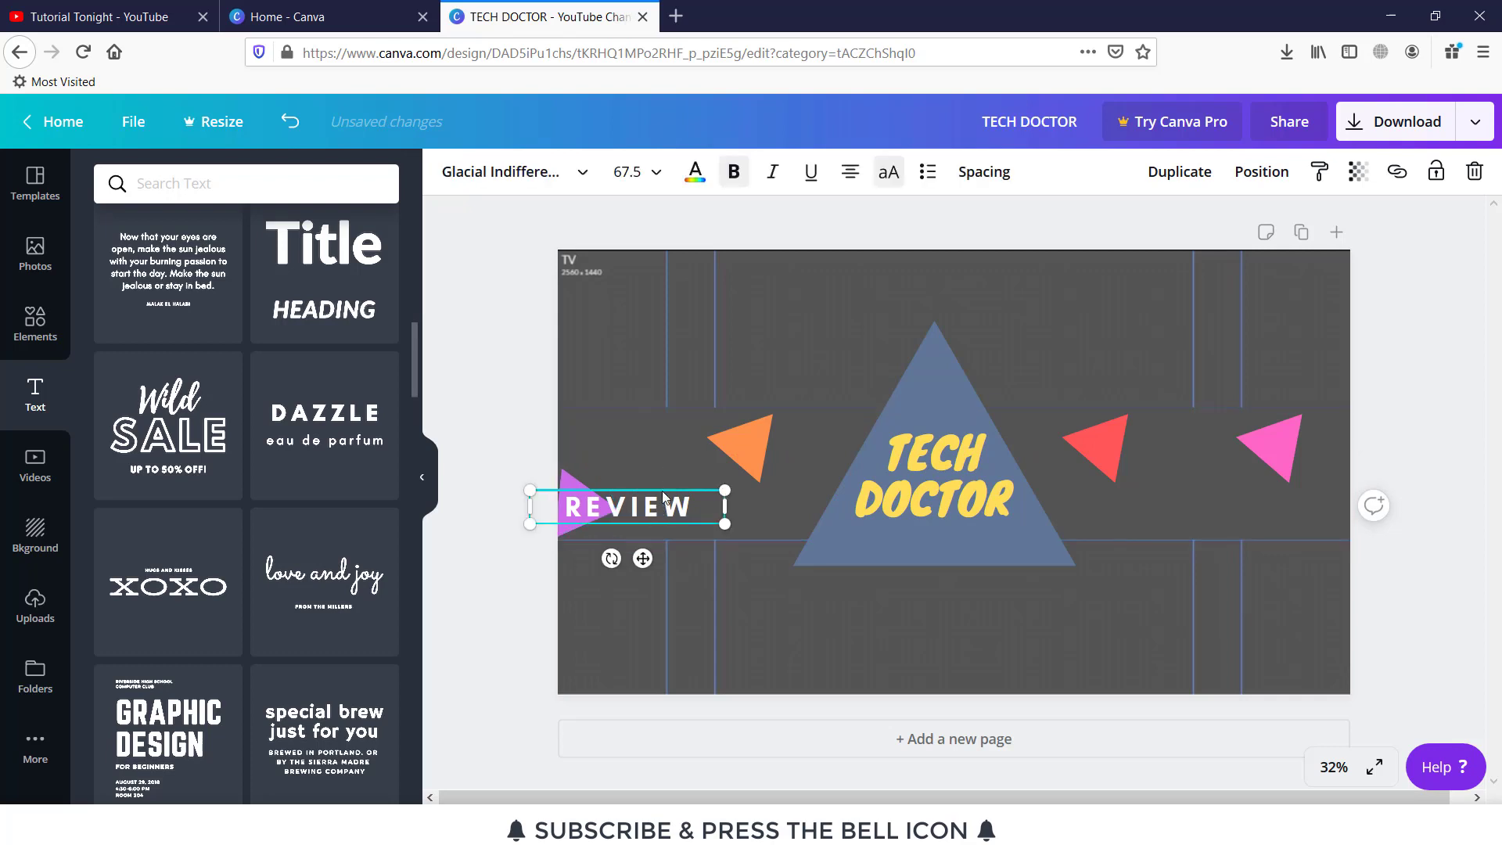
pyautogui.press('Right')
pyautogui.press('Right')
pyautogui.press('Right')
pyautogui.press('Right')
pyautogui.press('Right')
pyautogui.press('Right')
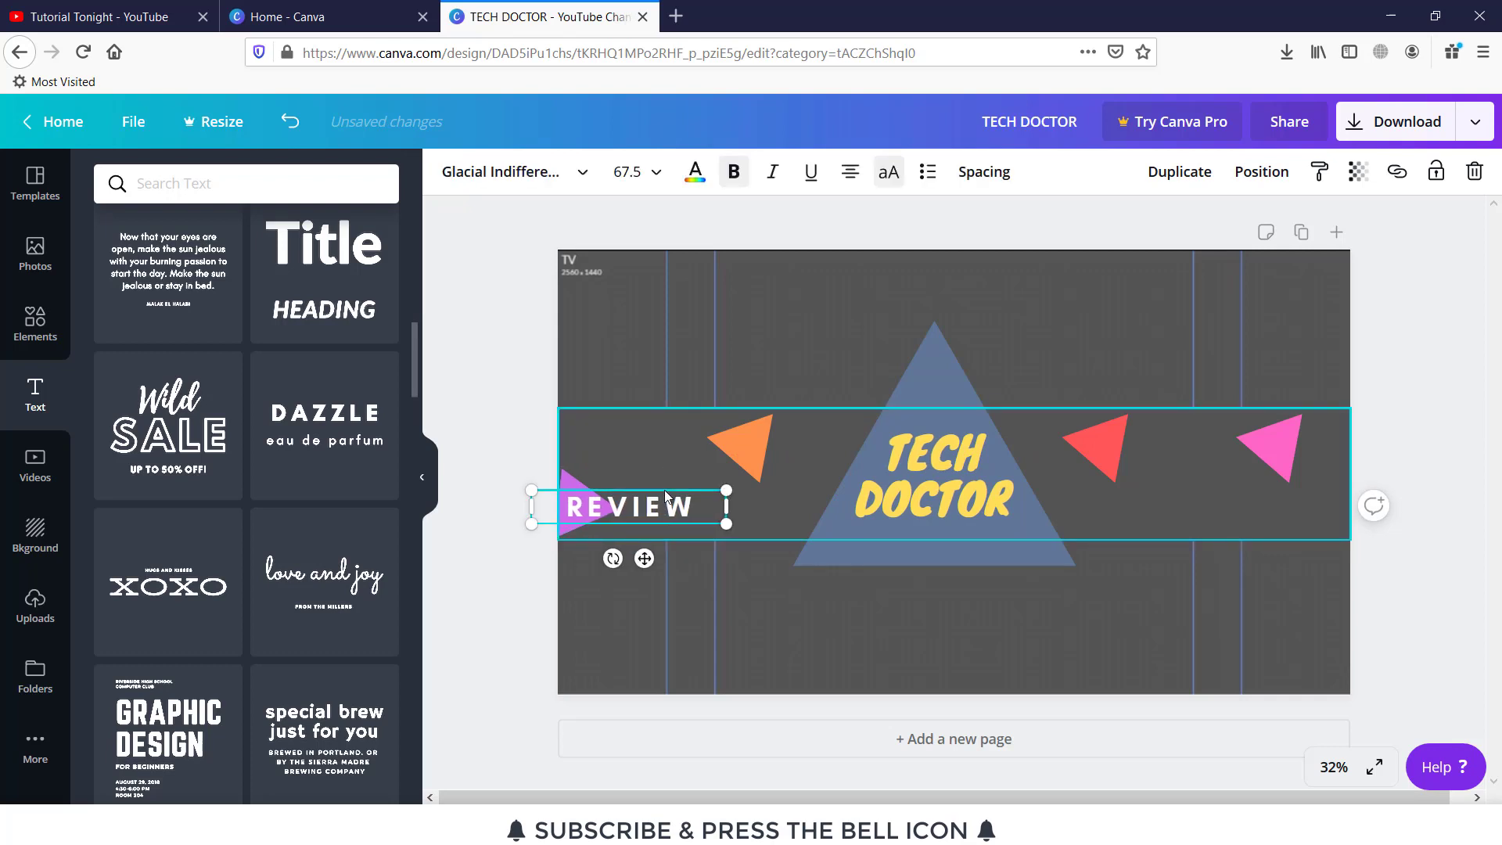
# Nudge the purple triangle right so it sits just inside the banner's left edge behind "REVIEW".
pyautogui.click(560, 488)
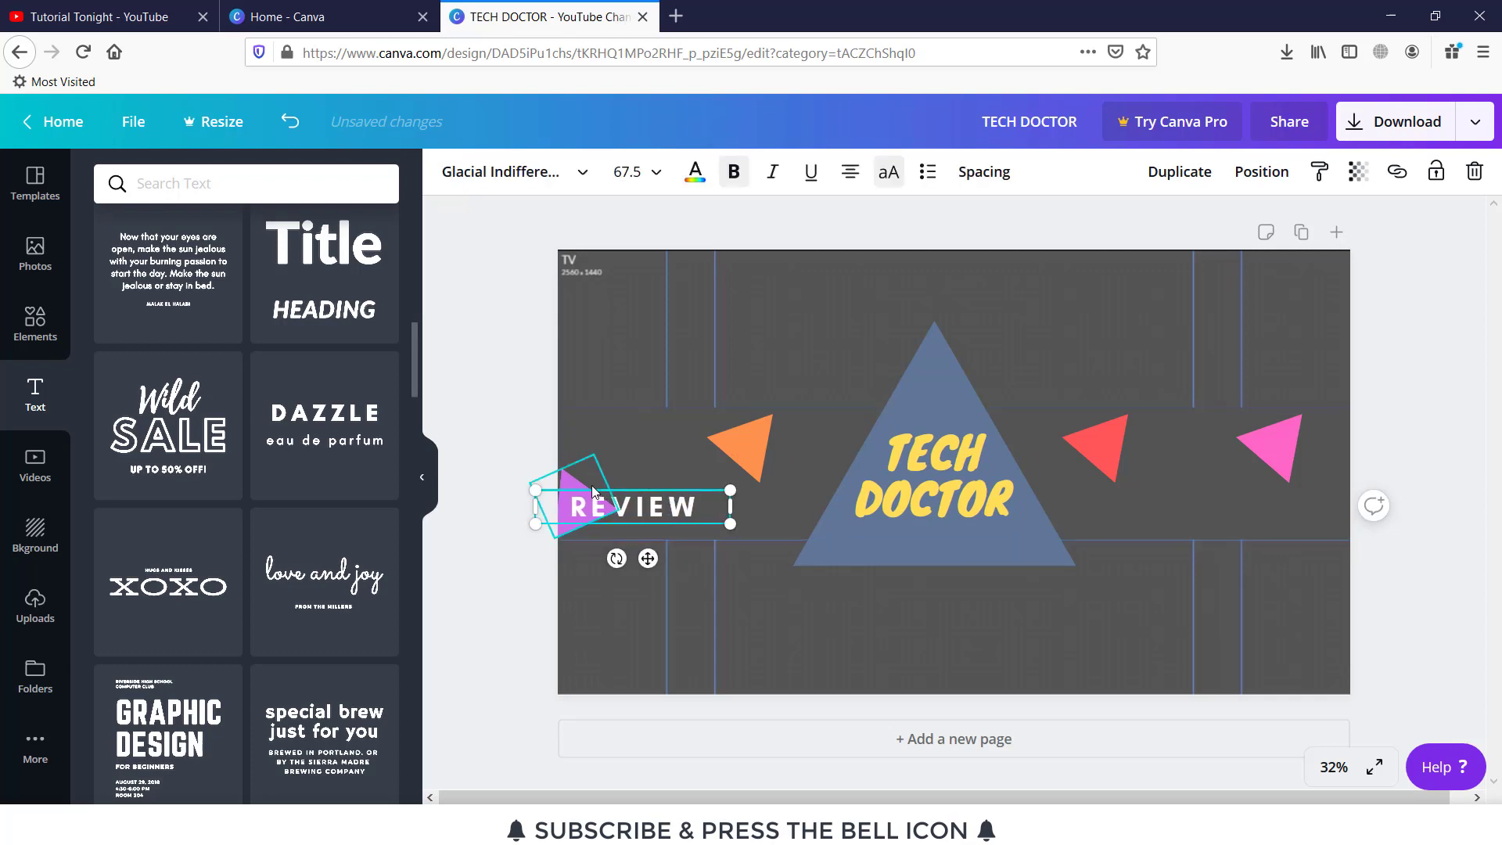
pyautogui.press('Right')
pyautogui.press('Right')
pyautogui.press('Right')
pyautogui.press('Right')
pyautogui.press('Right')
pyautogui.press('Right')
pyautogui.press('Right')
pyautogui.press('Right')
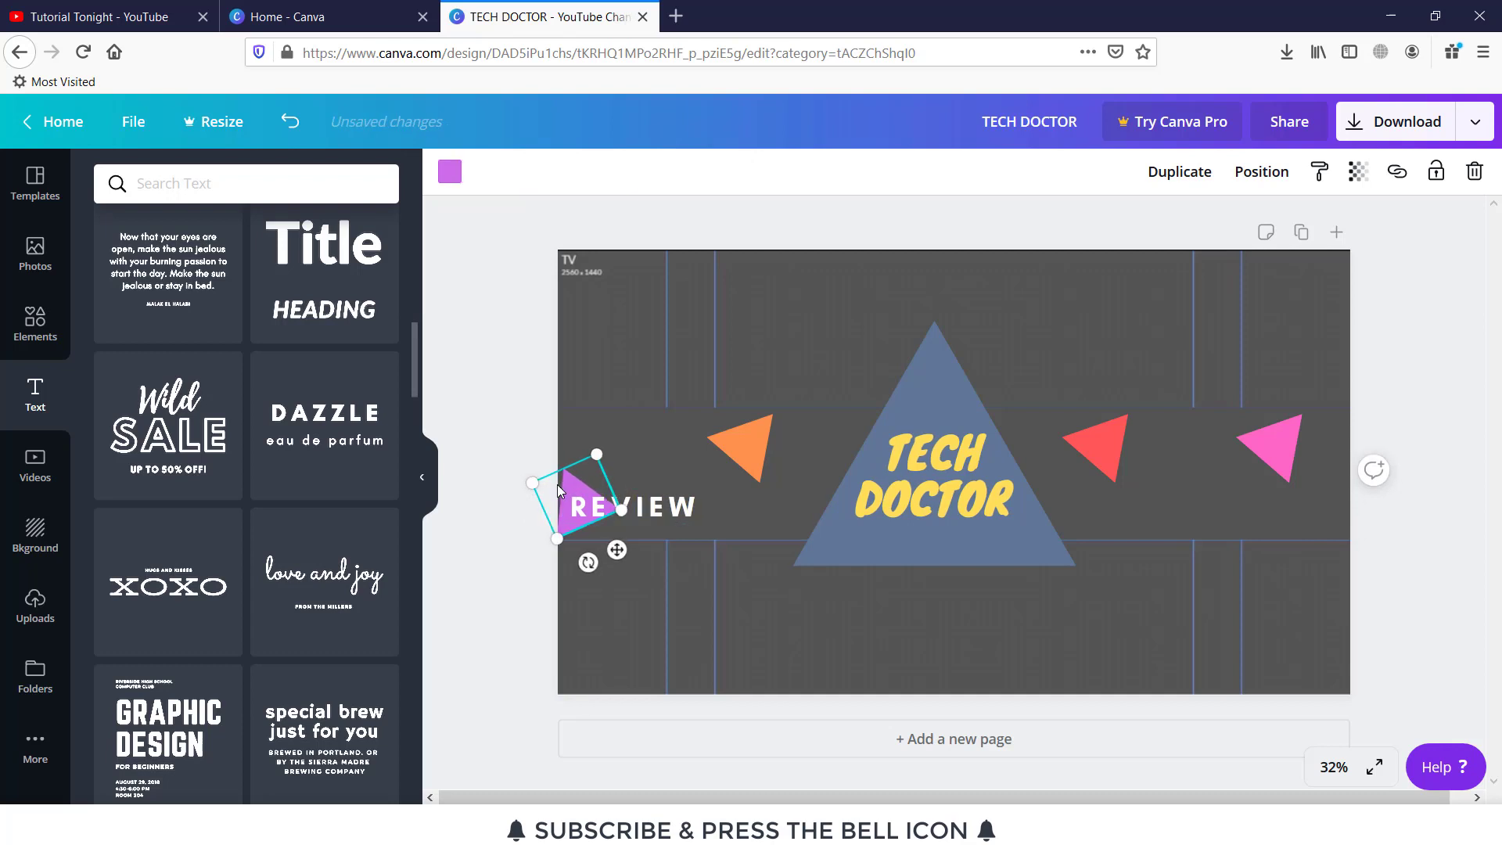
pyautogui.press('Right')
pyautogui.press('Right')
pyautogui.press('Right')
pyautogui.press('Right')
pyautogui.press('Right')
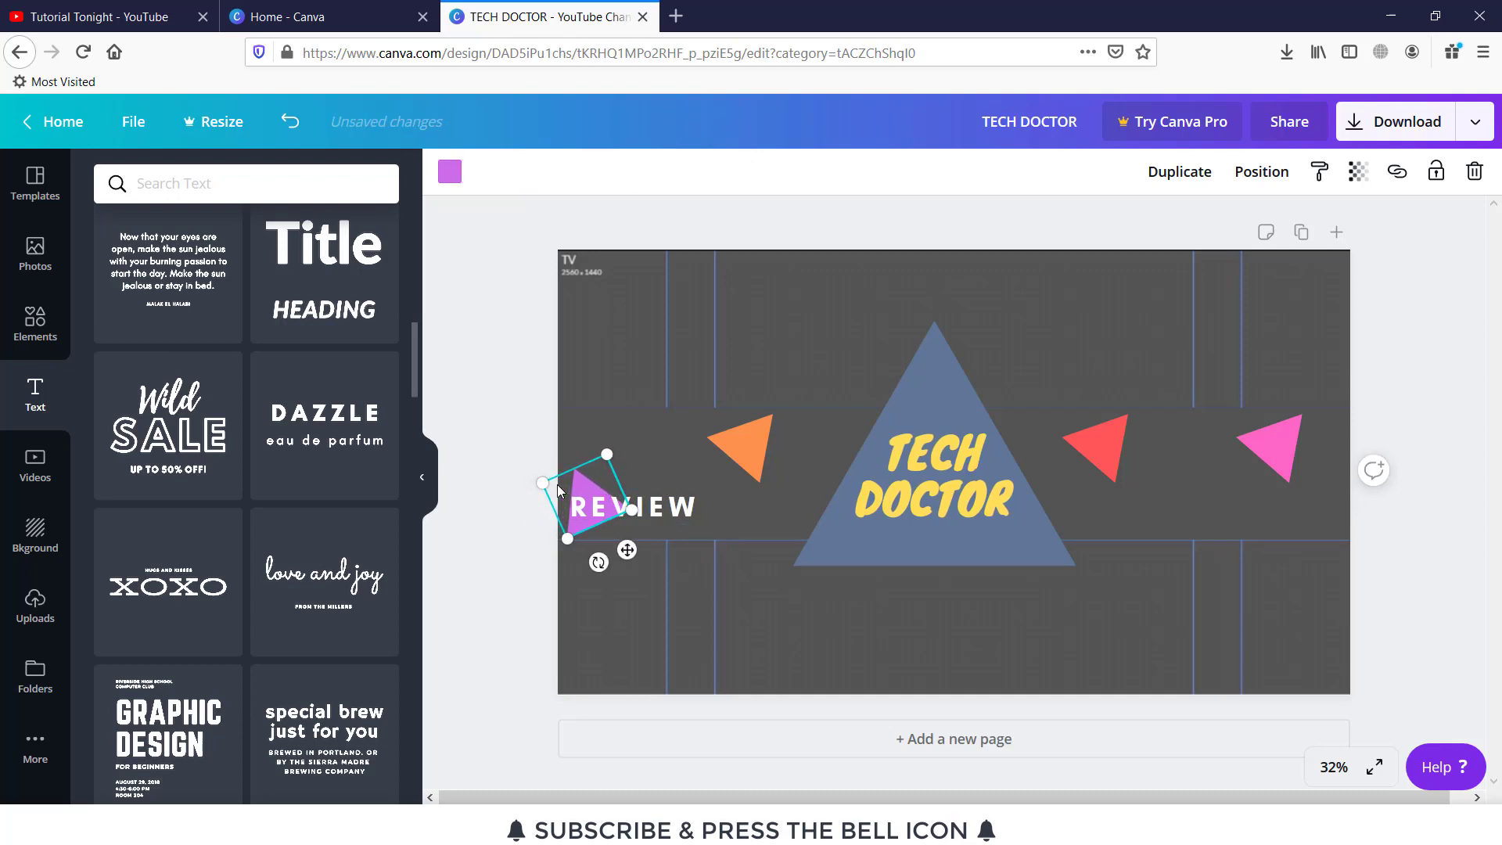
# Set the "REVIEW" text's font size to 60 and nudge it slightly left over the purple triangle.
pyautogui.click(751, 458)
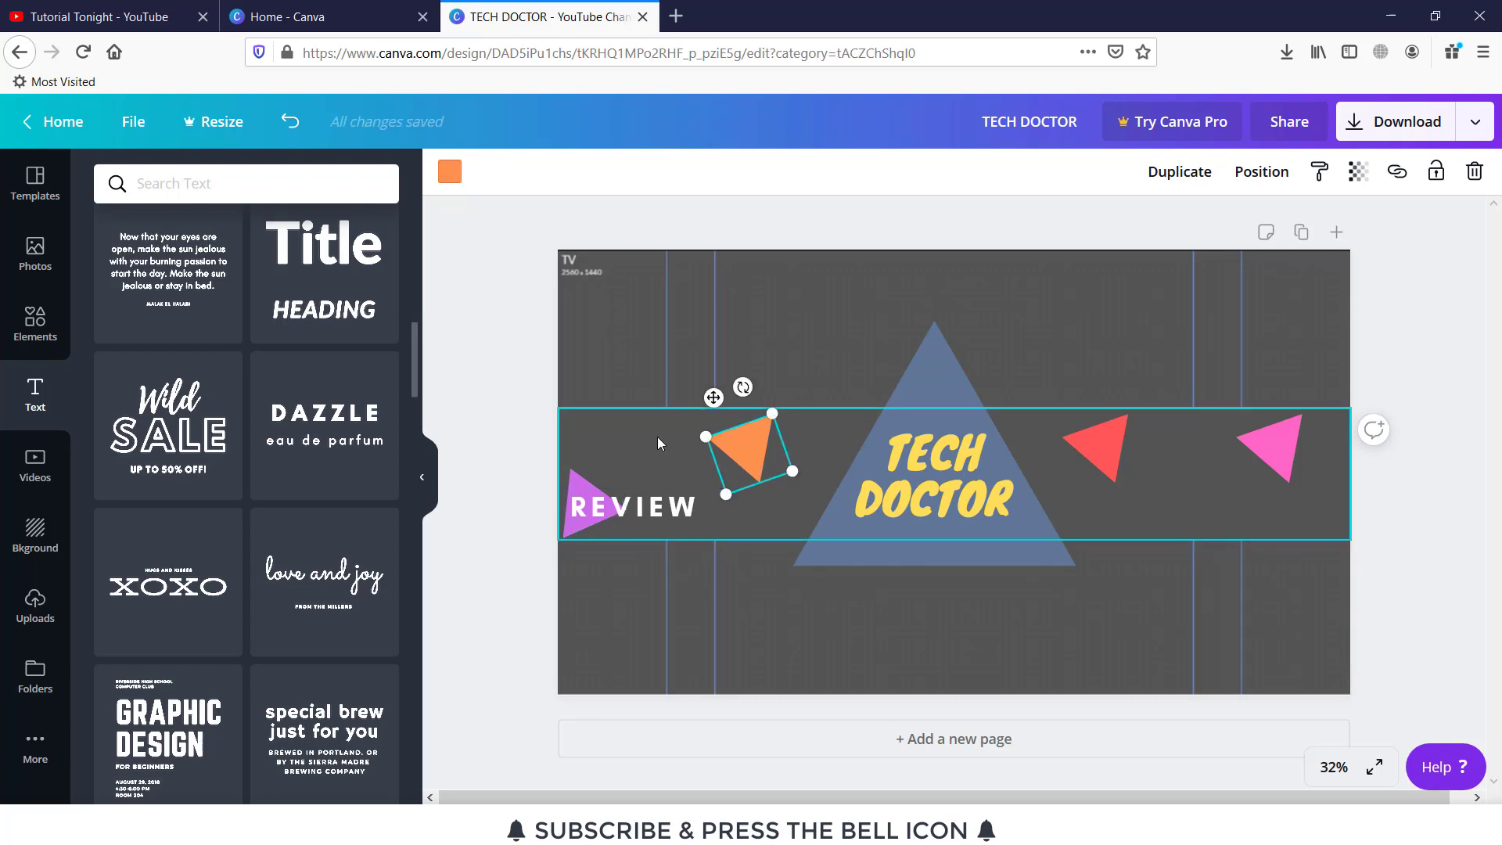
pyautogui.doubleClick(626, 506)
pyautogui.click(655, 181)
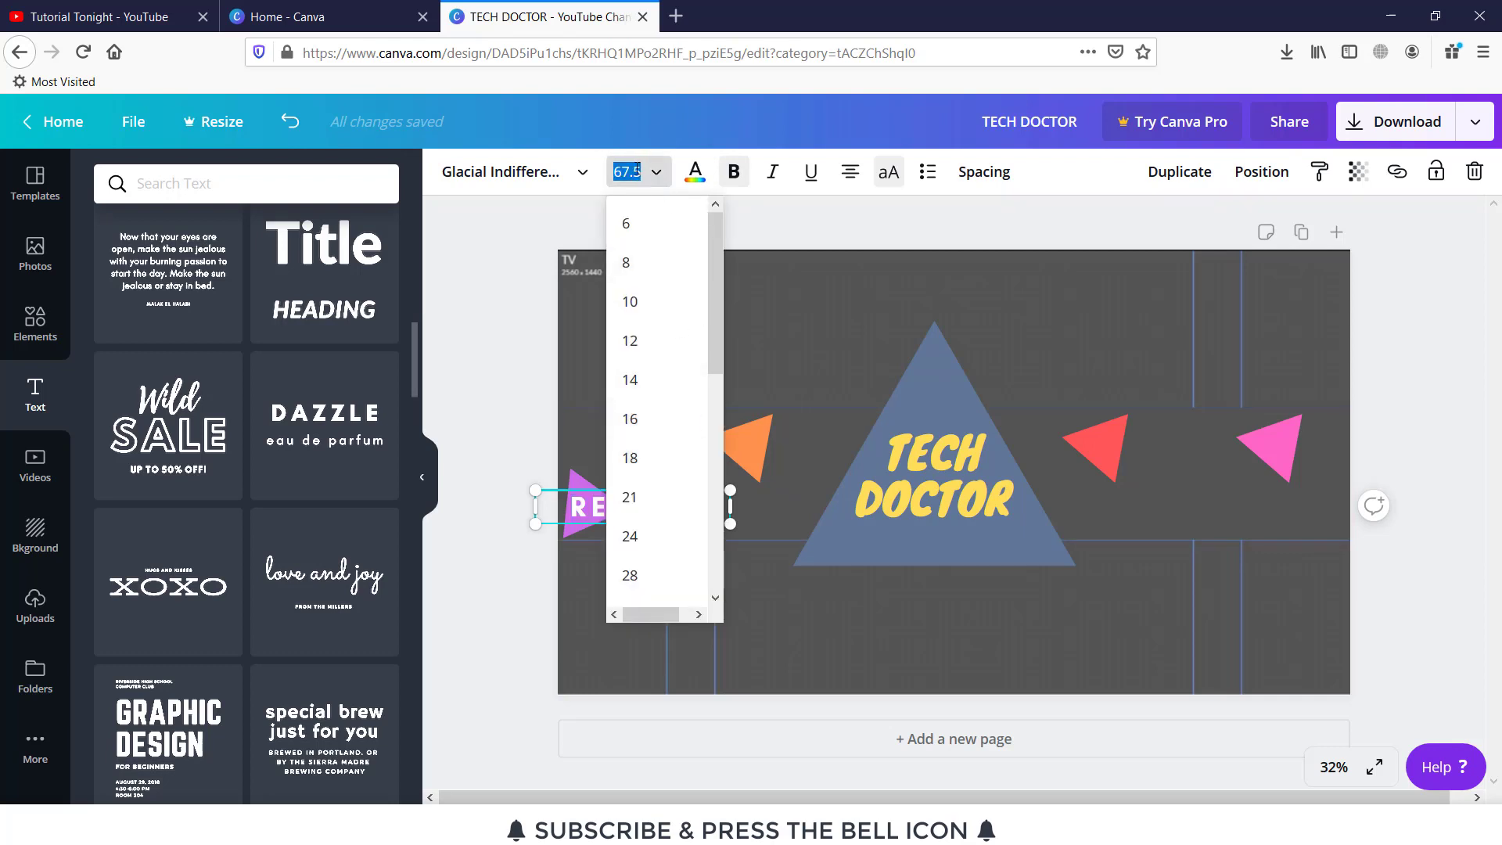
pyautogui.press('Return')
pyautogui.click(657, 492)
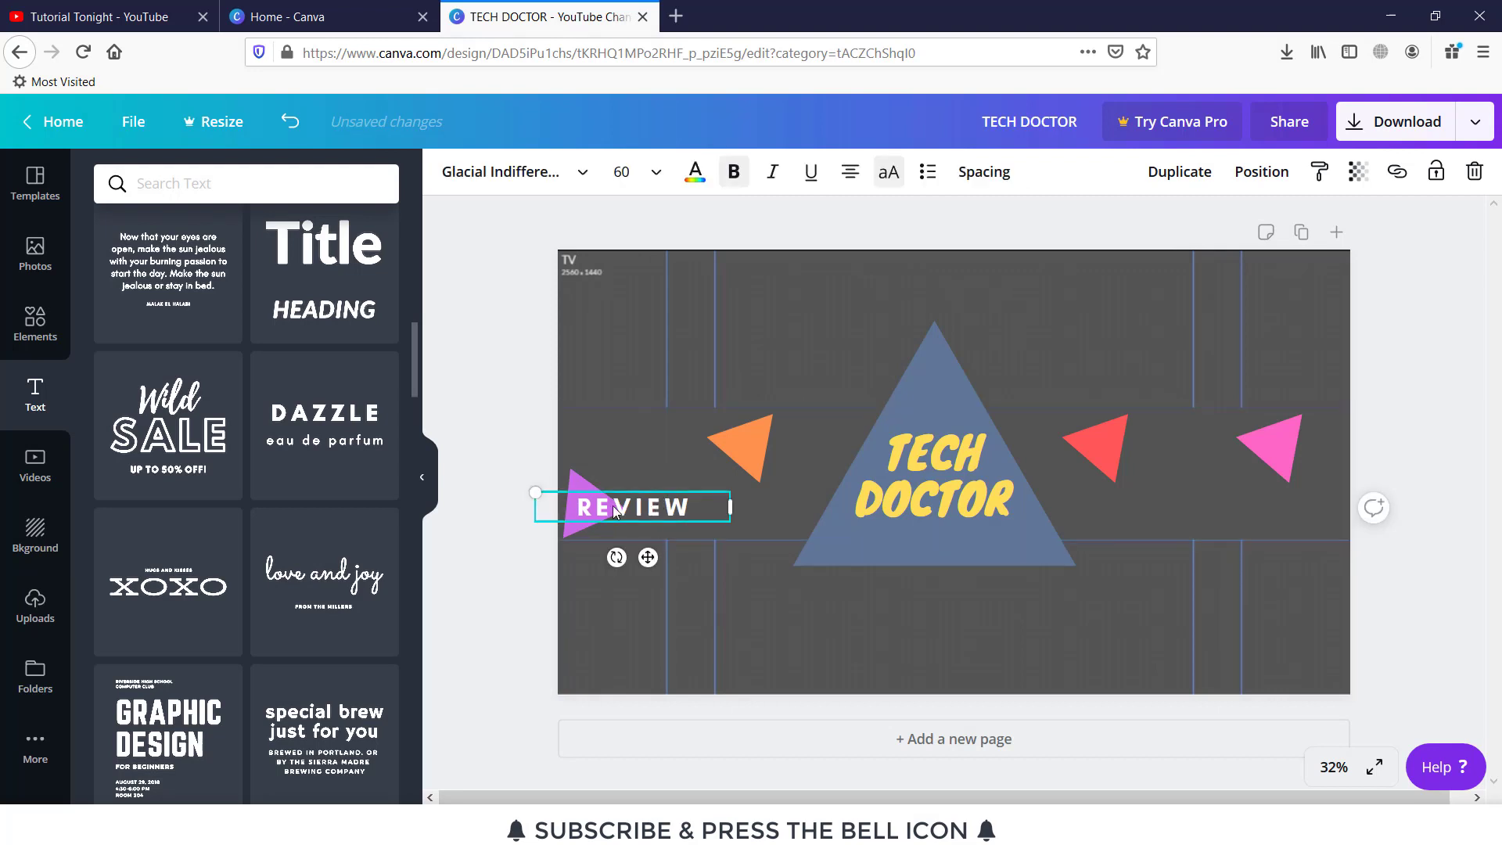
pyautogui.hotkey('shift', 'Left')
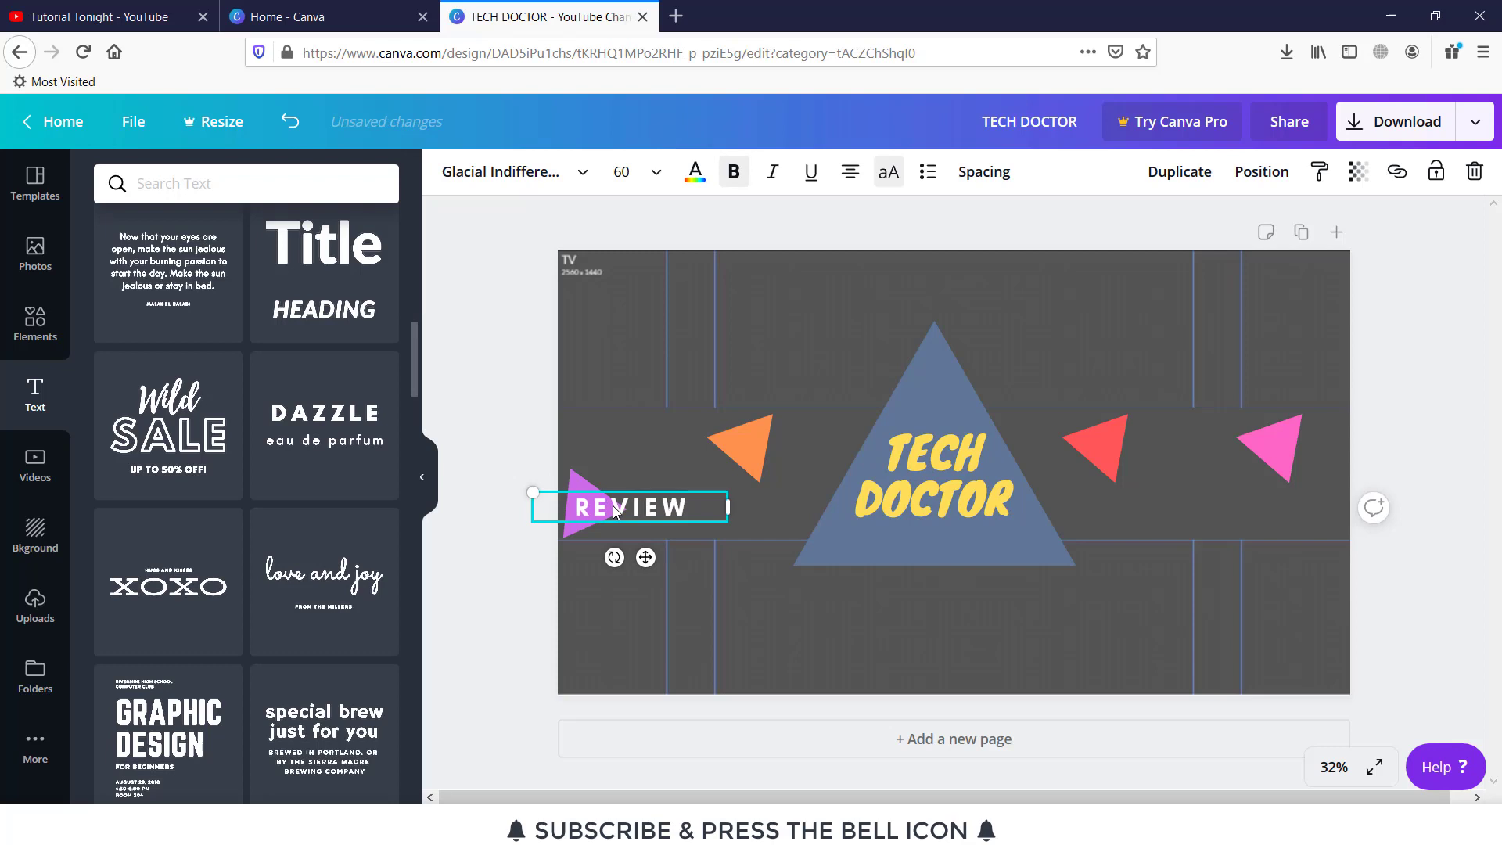
# Rotate the orange triangle to point right and shift it slightly left.
pyautogui.click(734, 447)
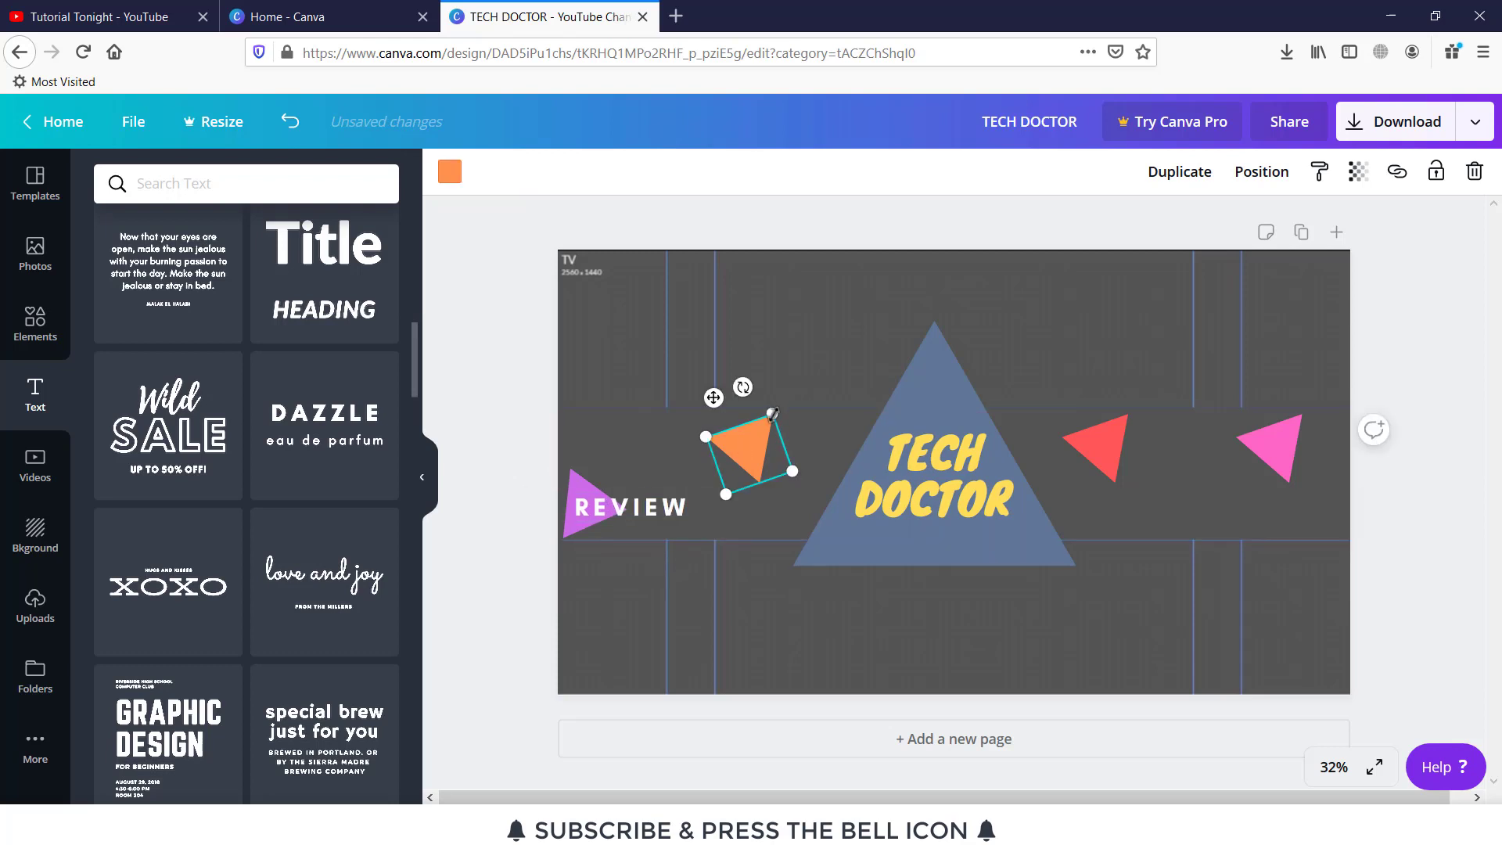
pyautogui.moveTo(792, 472); pyautogui.dragTo(746, 476)
pyautogui.hotkey('ctrl', 'z')
pyautogui.moveTo(742, 386); pyautogui.dragTo(740, 454)
pyautogui.click(819, 398)
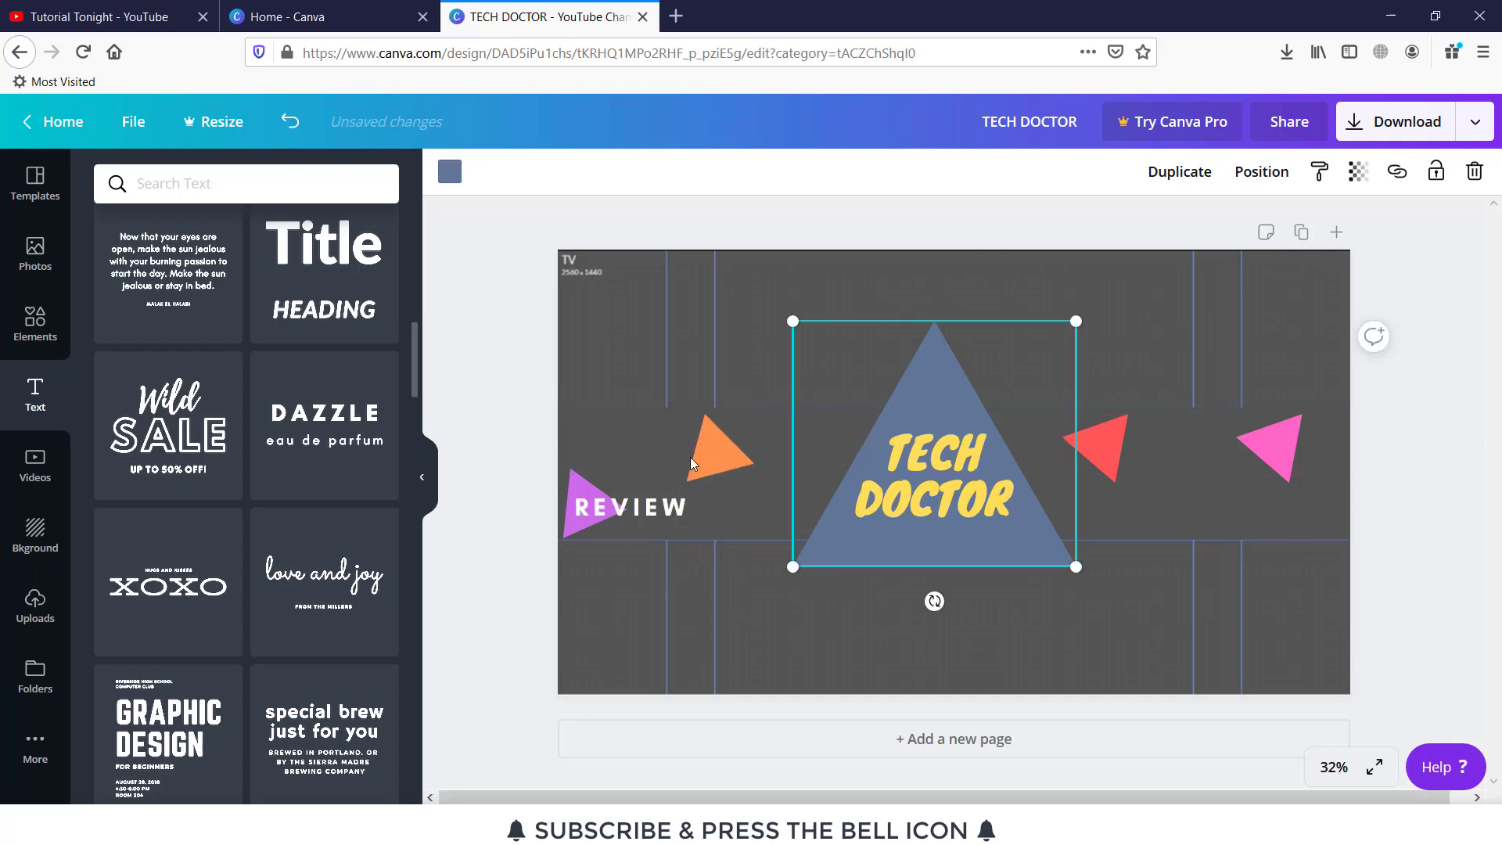
# Duplicate the "REVIEW" text, place one copy over the orange triangle and change its wording to "MOBILE".
pyautogui.click(658, 507)
pyautogui.click(650, 450)
pyautogui.click(694, 505)
pyautogui.hotkey('ctrl', 'd')
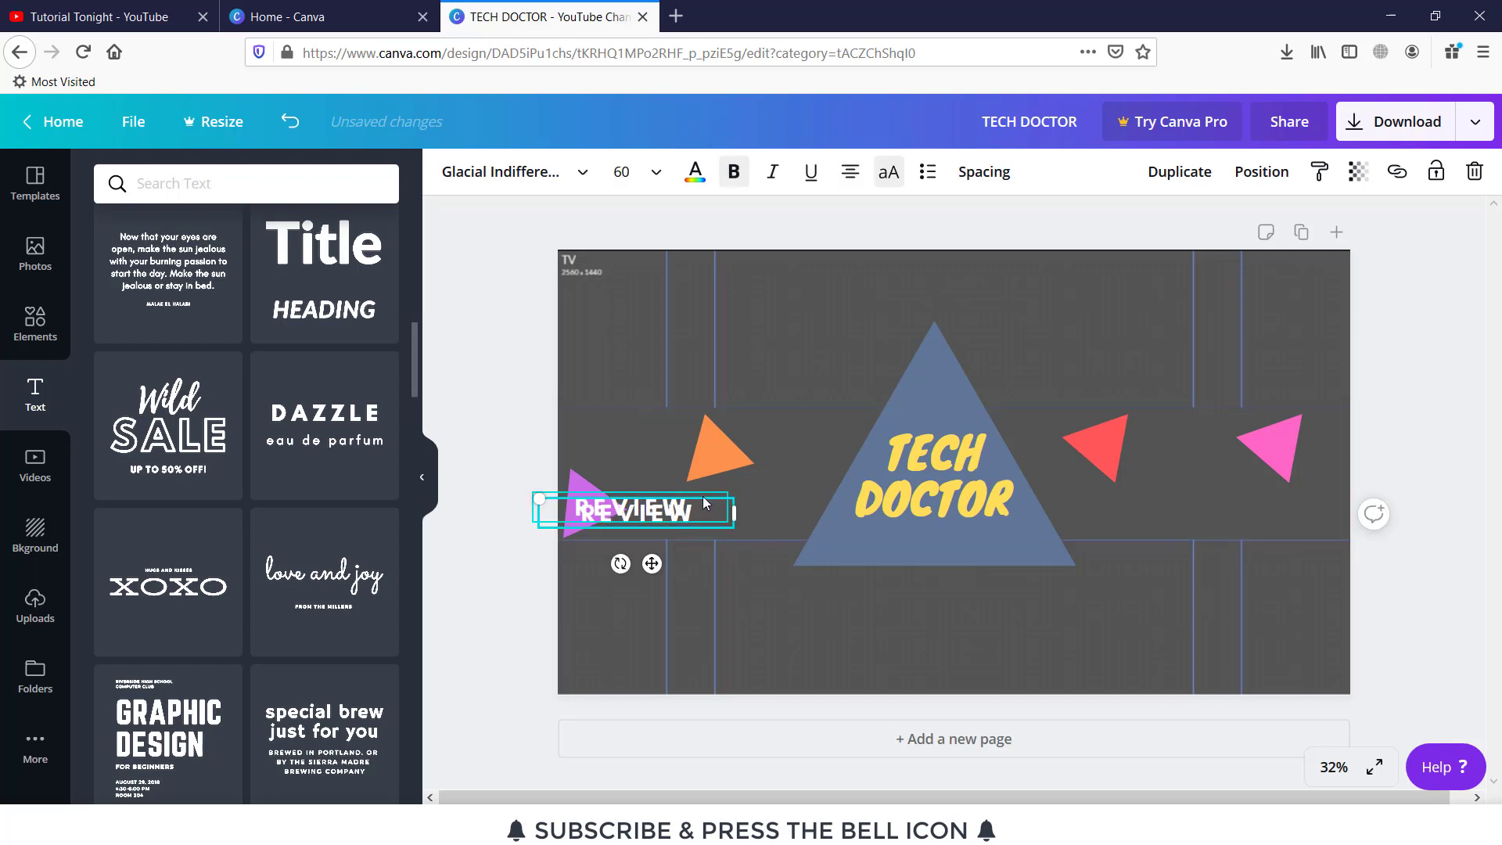
pyautogui.moveTo(702, 496); pyautogui.dragTo(757, 443)
pyautogui.doubleClick(688, 456)
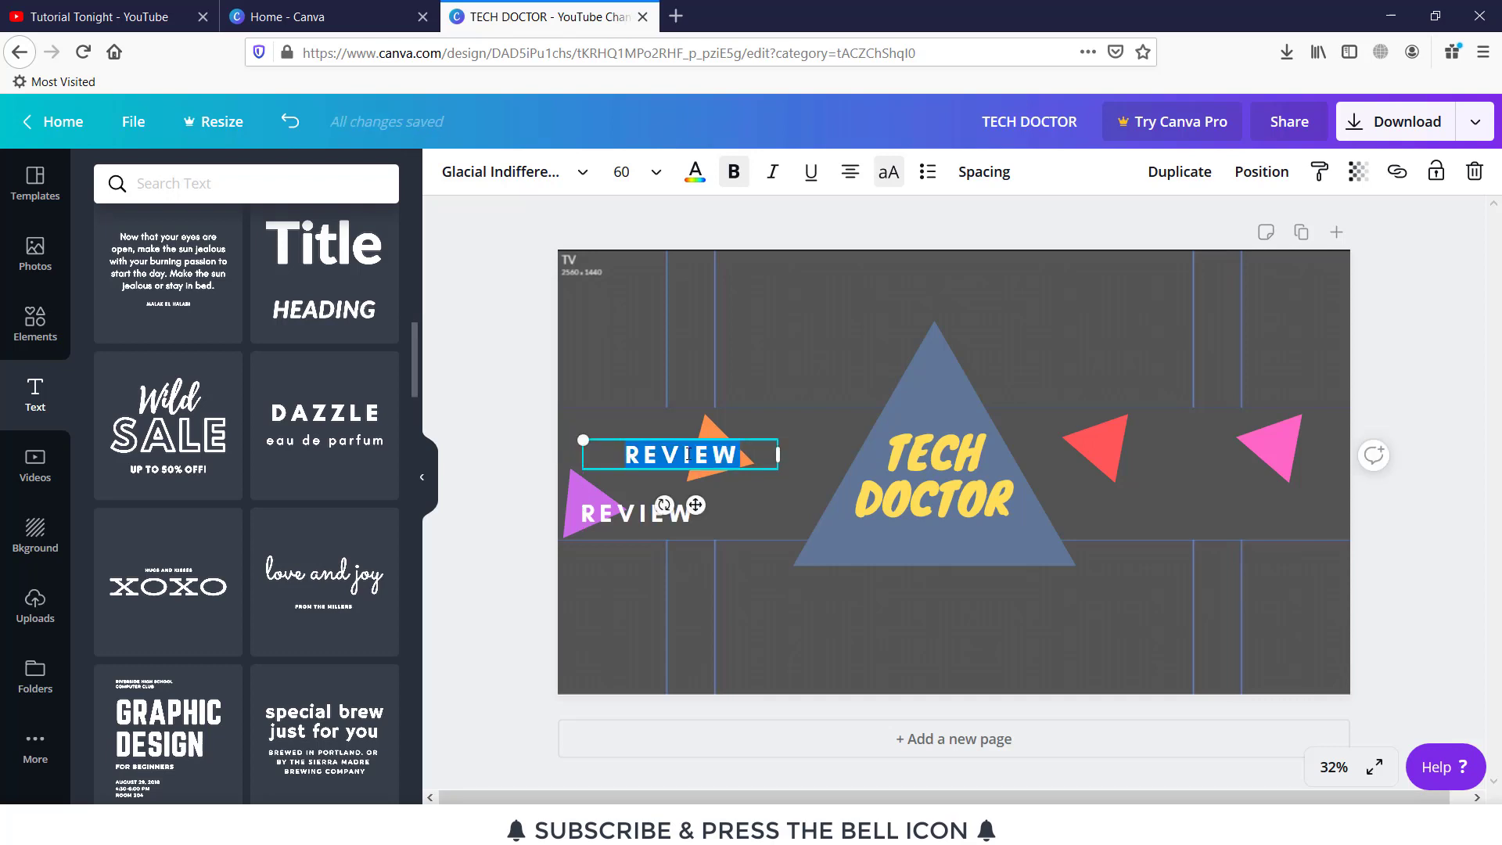
pyautogui.write('MOBILE')
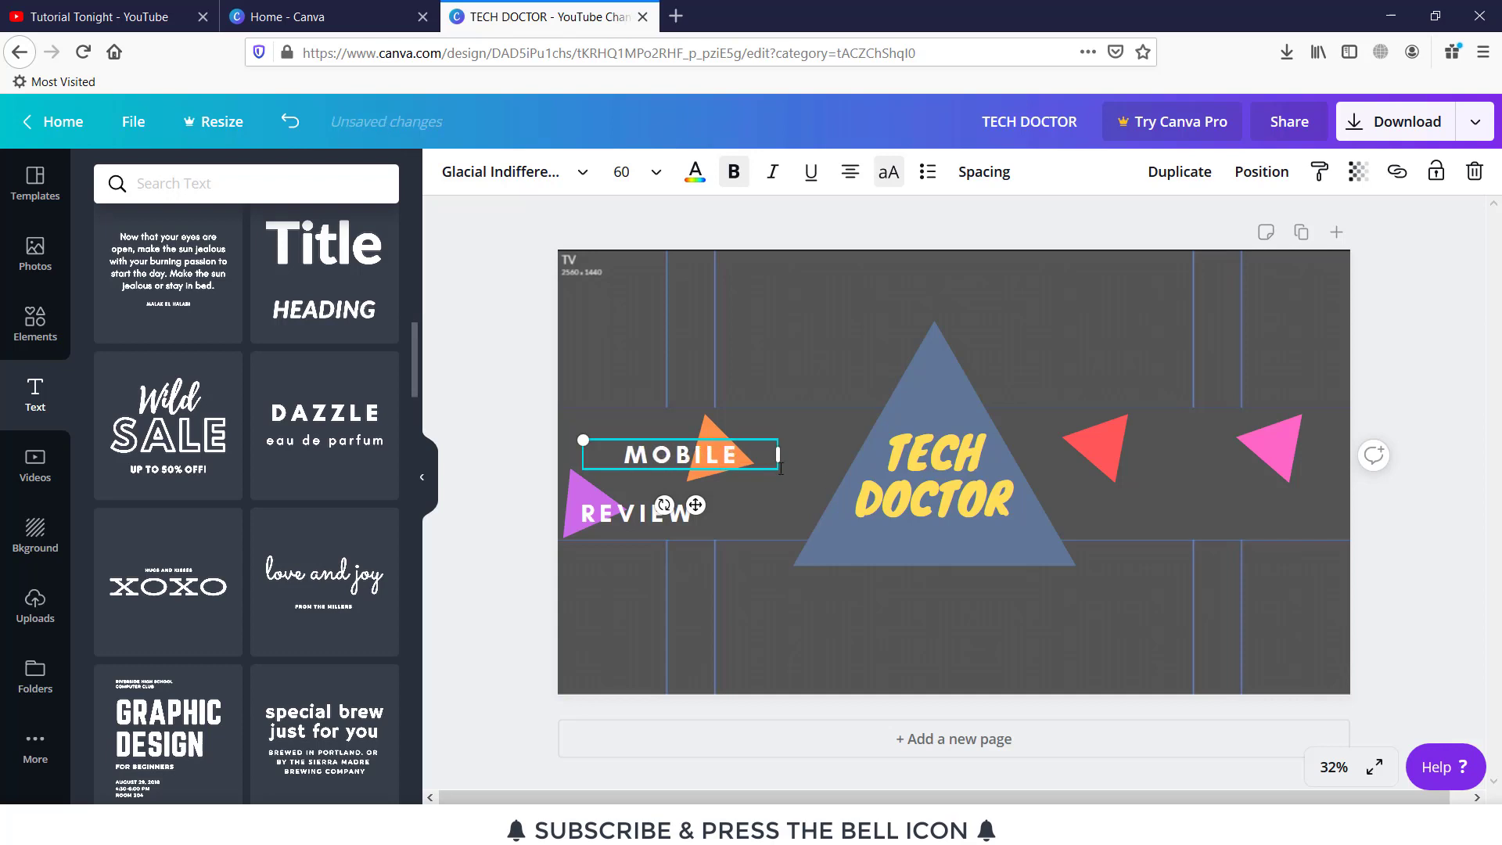
pyautogui.click(777, 371)
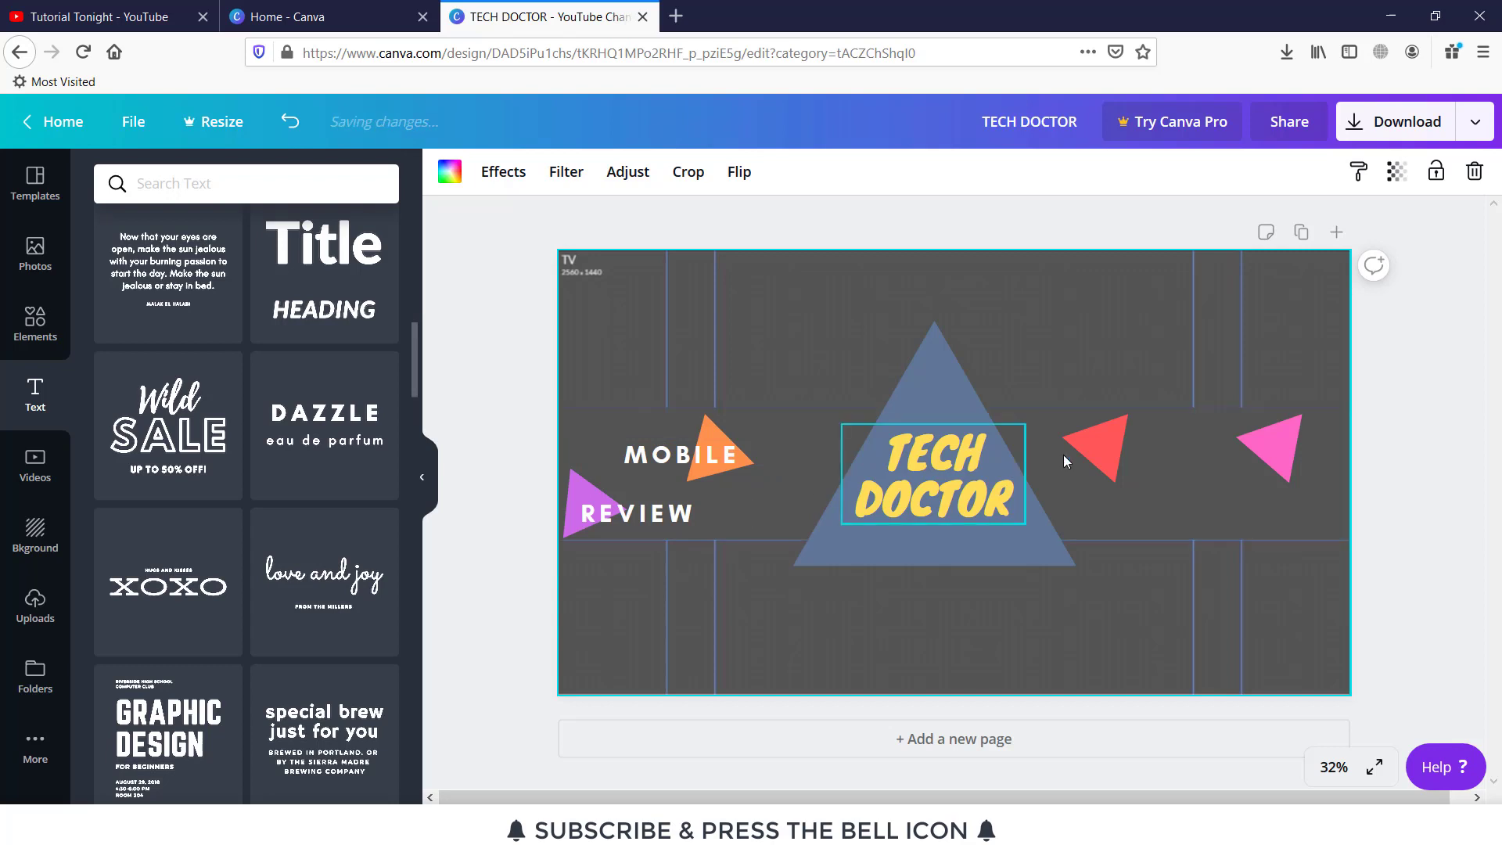
# Rotate the coral red triangle beside the large central triangle so it points right.
pyautogui.click(1119, 433)
pyautogui.click(1118, 434)
pyautogui.click(1118, 434)
pyautogui.moveTo(1127, 400); pyautogui.dragTo(1110, 466)
pyautogui.click(1035, 403)
pyautogui.click(1121, 347)
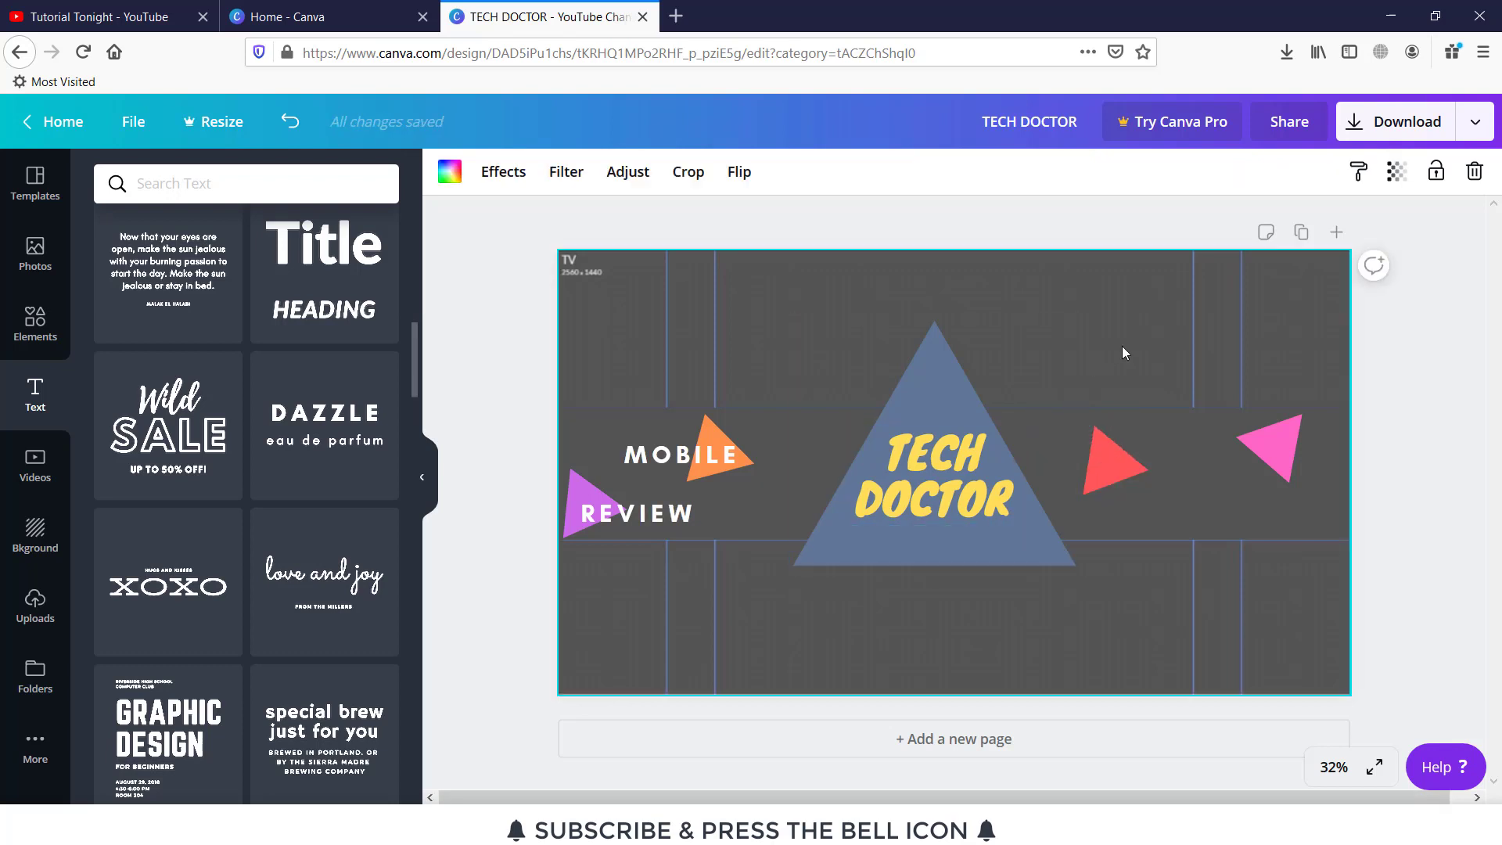
# Duplicate the "MOBILE" text and place one copy over the coral red triangle on the band's right half.
pyautogui.click(699, 452)
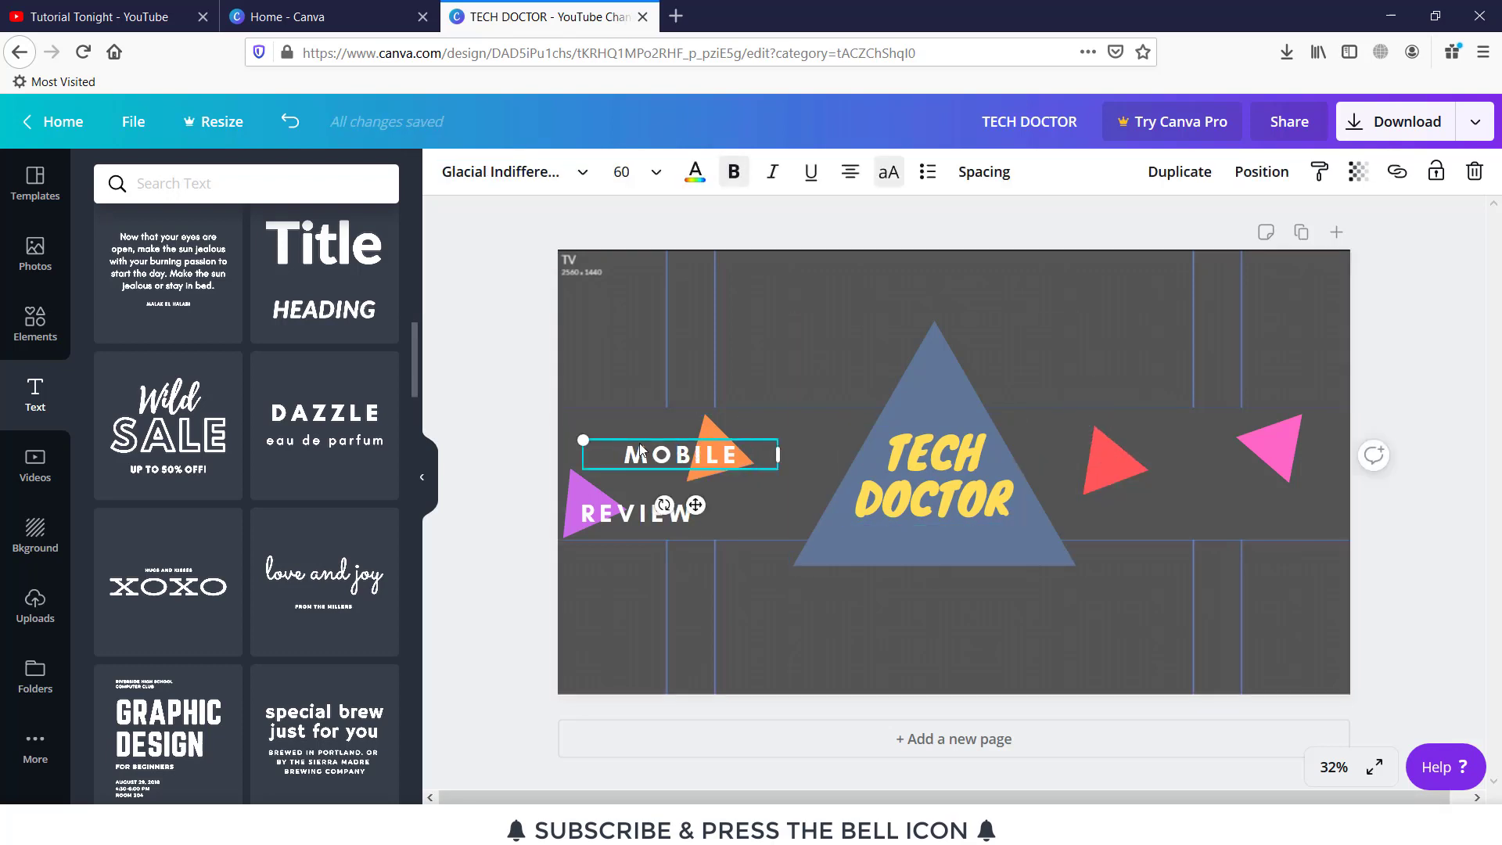
pyautogui.hotkey('ctrl', 'd')
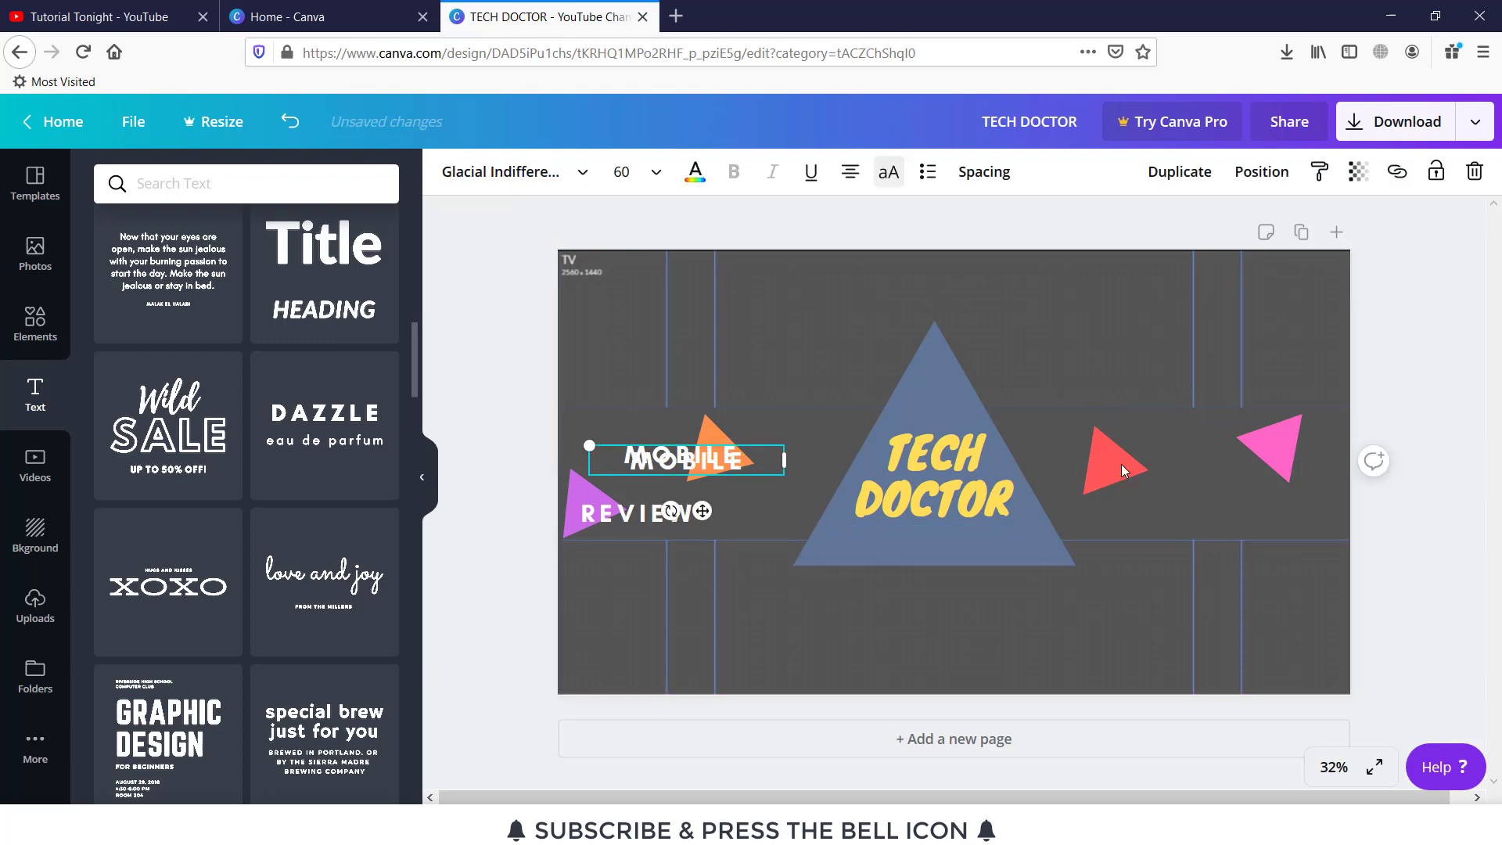
pyautogui.moveTo(752, 445); pyautogui.dragTo(1233, 448)
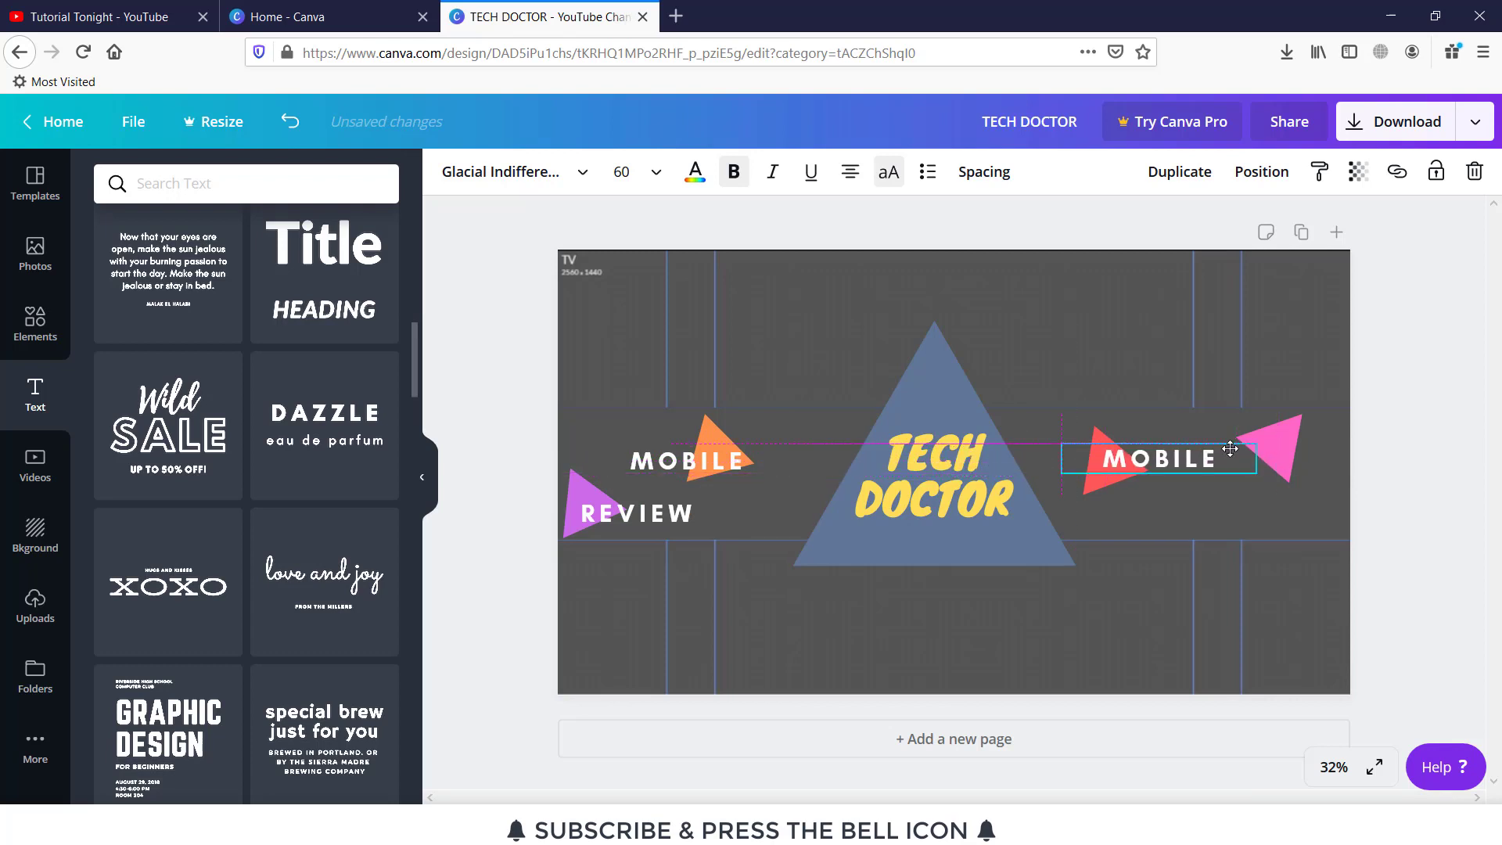
# Nudge the coral red triangle left so it sits behind the start of the right-hand "MOBILE" text.
pyautogui.click(1093, 481)
pyautogui.press('Left')
pyautogui.press('Left')
pyautogui.press('Left')
pyautogui.press('Left')
pyautogui.press('Left')
pyautogui.press('Left')
pyautogui.press('Left')
pyautogui.press('Left')
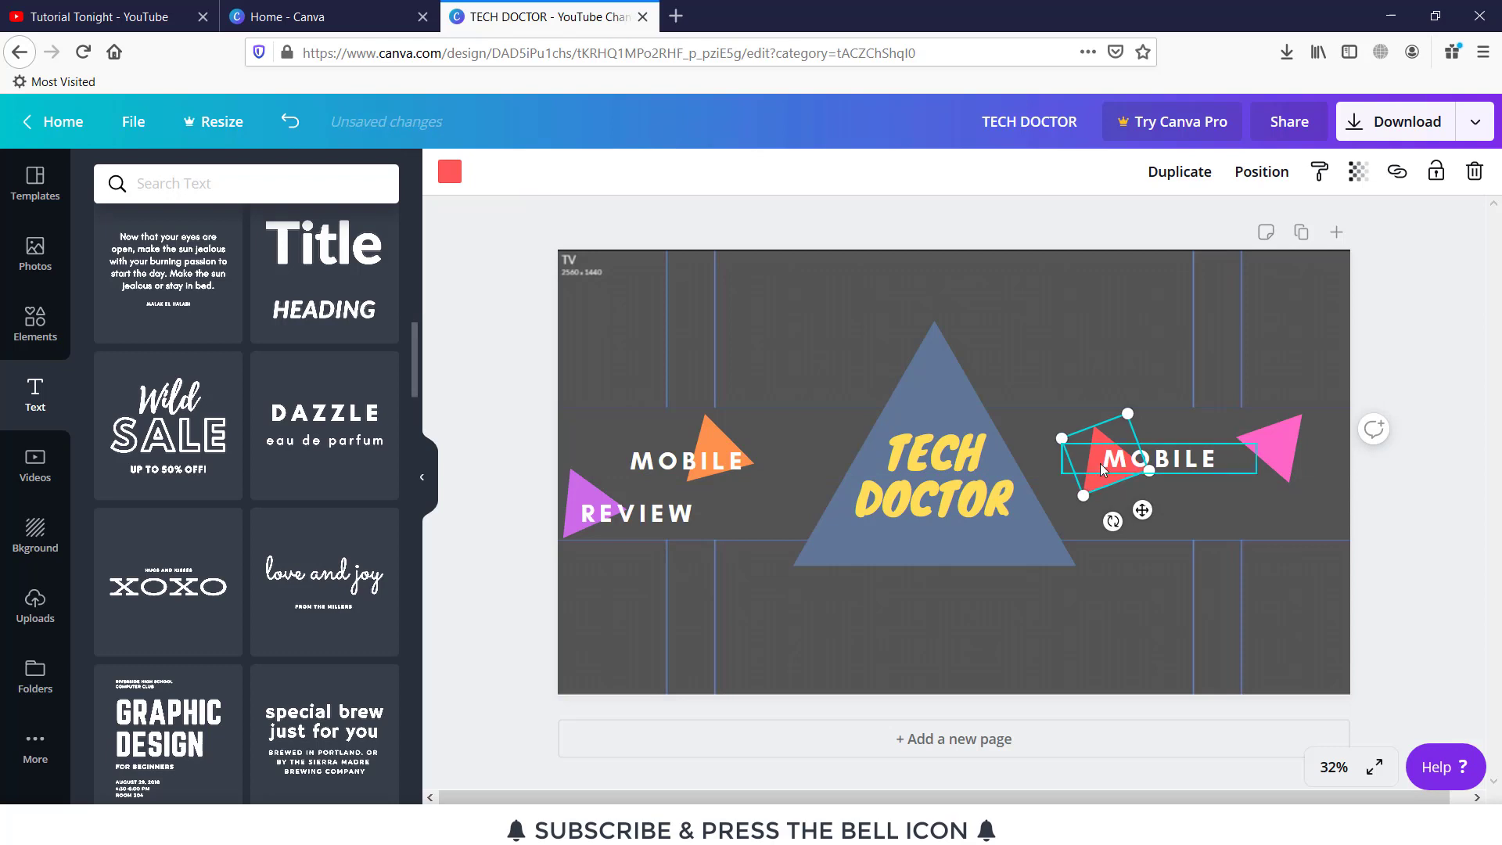
pyautogui.press('Left')
pyautogui.press('Left')
pyautogui.press('Left')
pyautogui.press('Left')
pyautogui.press('Left')
pyautogui.press('Left')
pyautogui.press('Left')
pyautogui.press('Left')
pyautogui.press('Left')
pyautogui.press('Left')
pyautogui.press('Left')
pyautogui.press('Left')
pyautogui.press('Left')
pyautogui.press('Left')
pyautogui.press('Left')
pyautogui.press('Left')
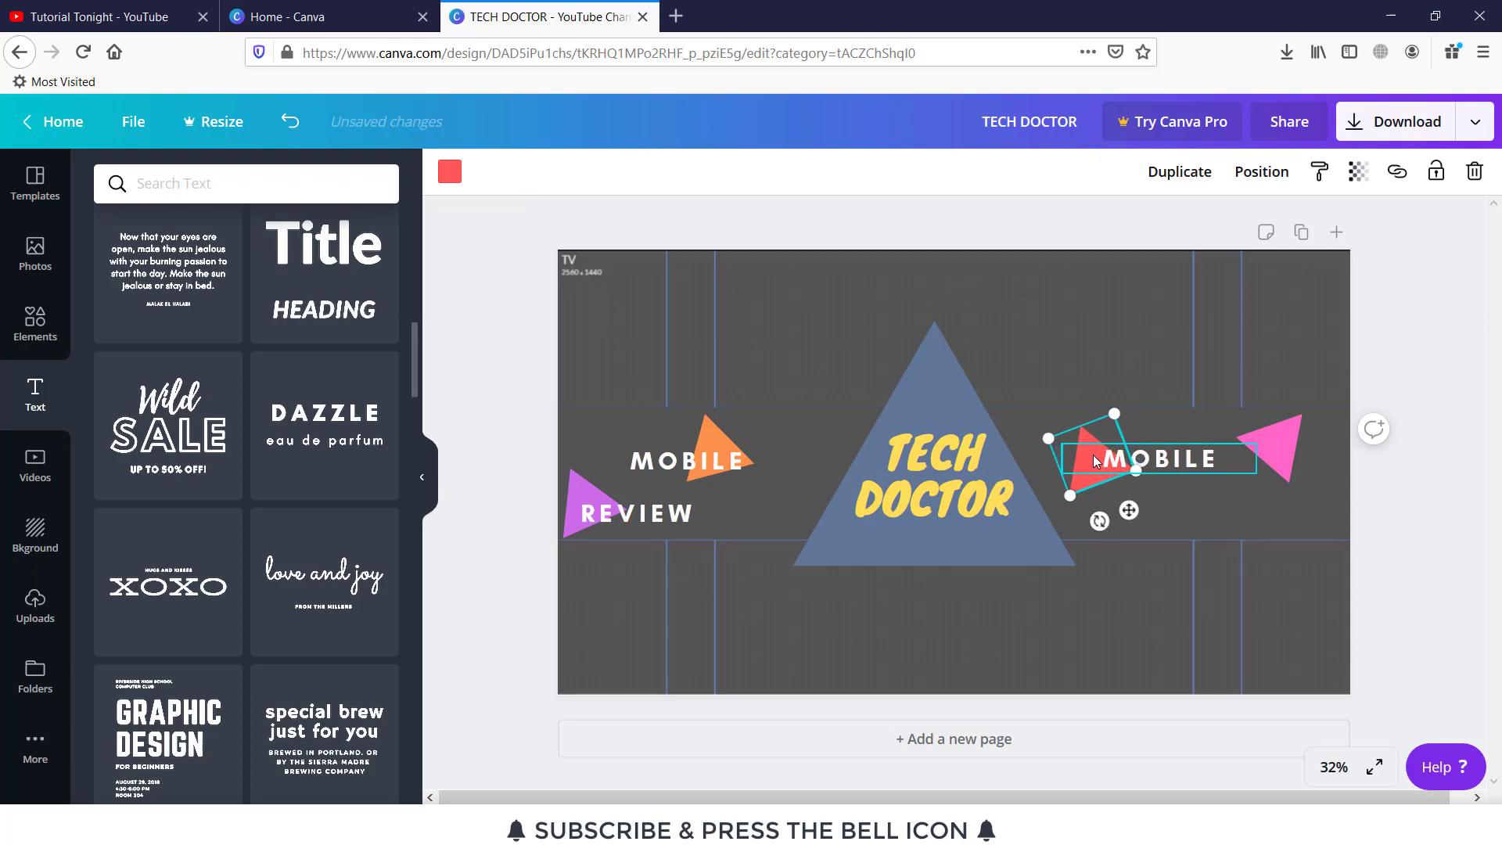
# Move the coral red triangle and the right-hand "MOBILE" text left, closer to the large central triangle.
pyautogui.moveTo(1086, 449)
pyautogui.mouseDown()
pyautogui.moveTo(1056, 451)
pyautogui.moveTo(1061, 432)
pyautogui.mouseUp()
pyautogui.click(1138, 462)
pyautogui.moveTo(1137, 461); pyautogui.dragTo(1117, 461)
pyautogui.doubleClick(1142, 457)
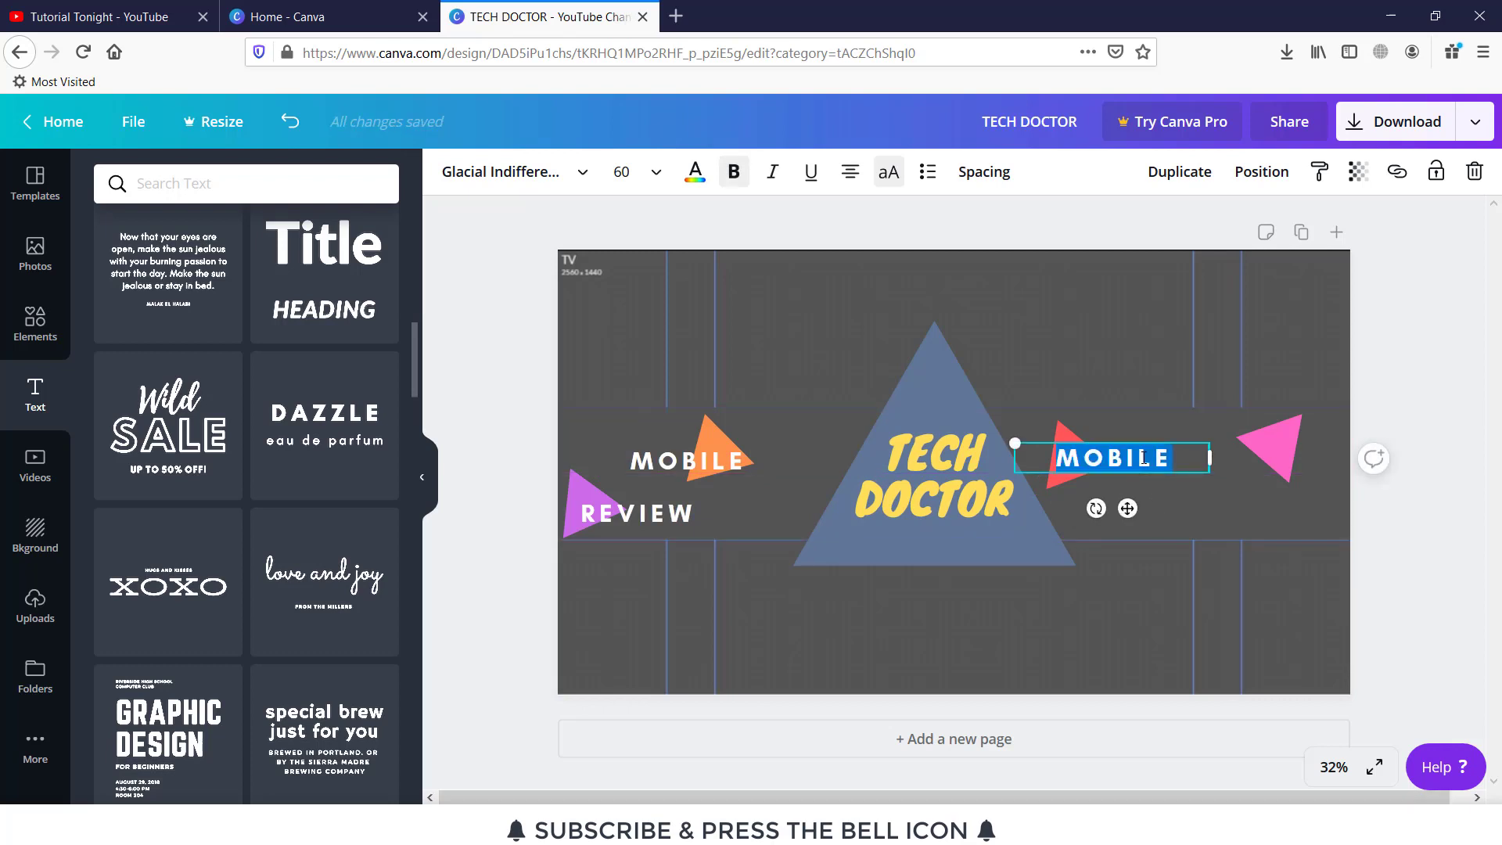
pyautogui.write('SO')
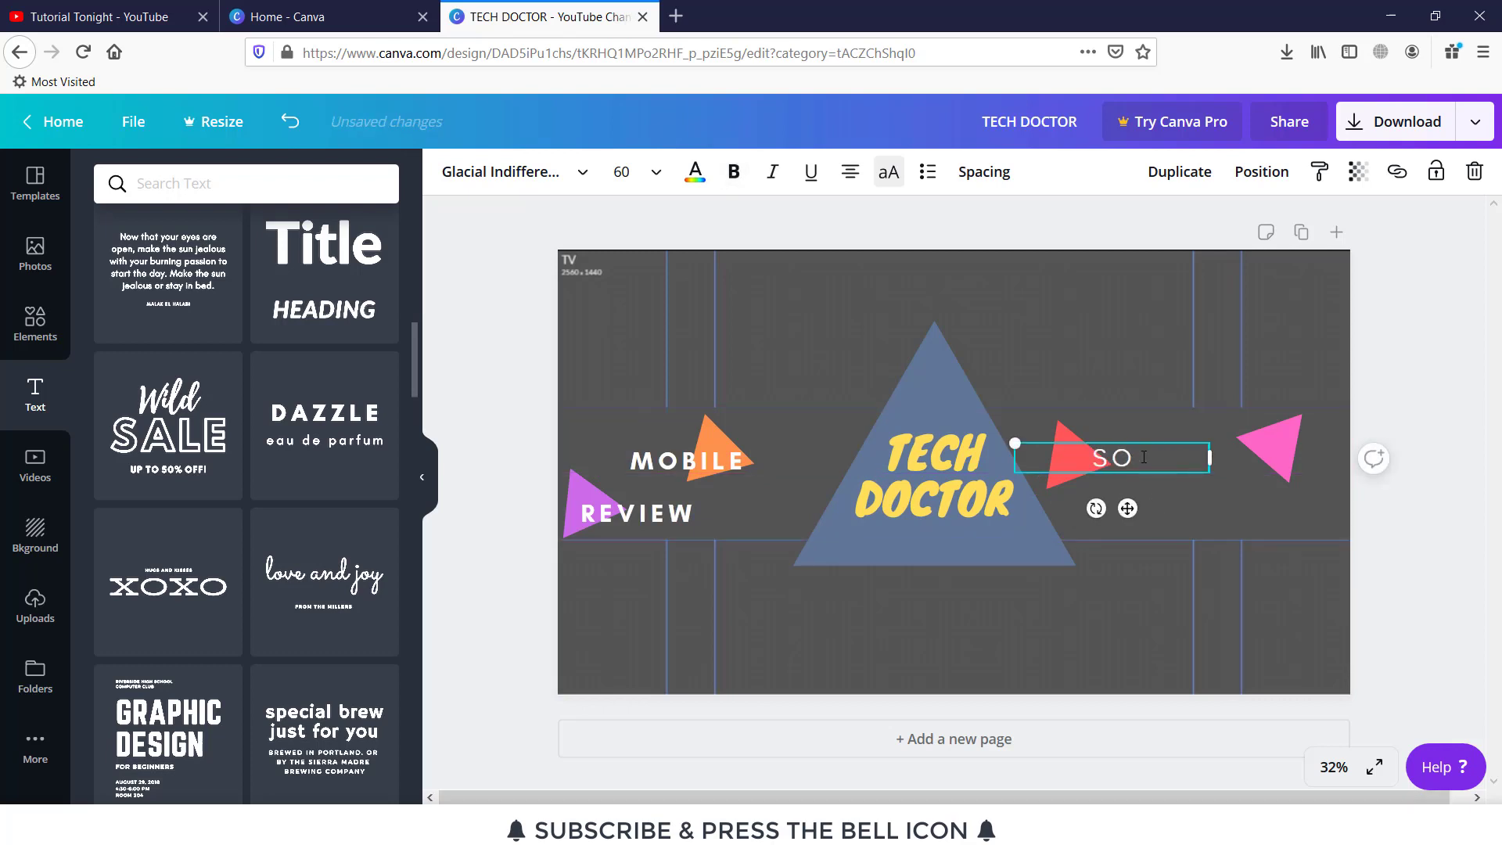
pyautogui.click(1231, 524)
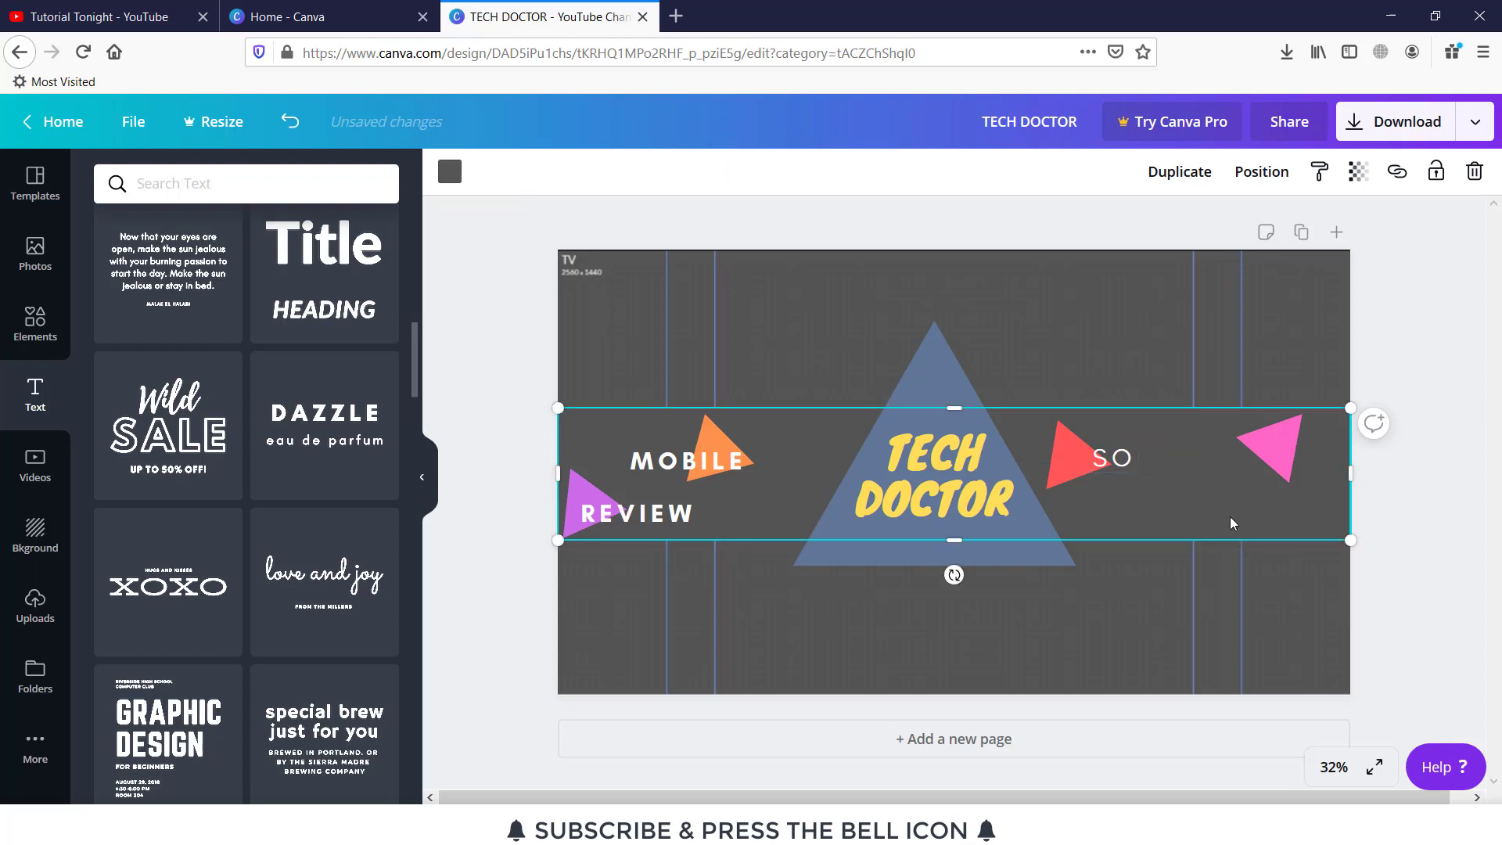
pyautogui.click(1149, 460)
pyautogui.hotkey('ctrl', 'z')
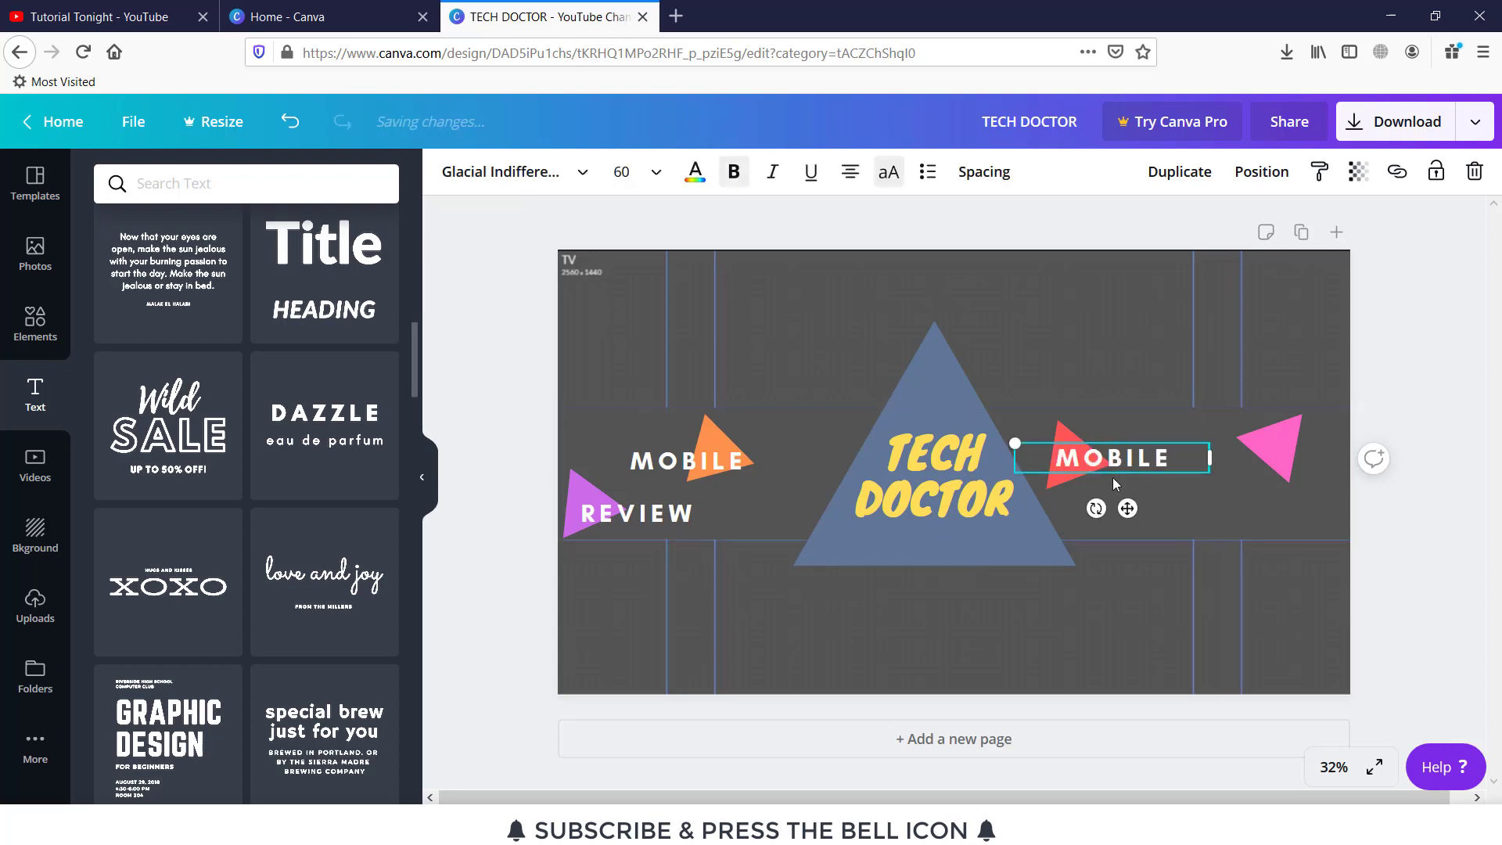
# Change the wording of the "MOBILE" text over the coral red triangle to "SOFTWARE".
pyautogui.doubleClick(1094, 458)
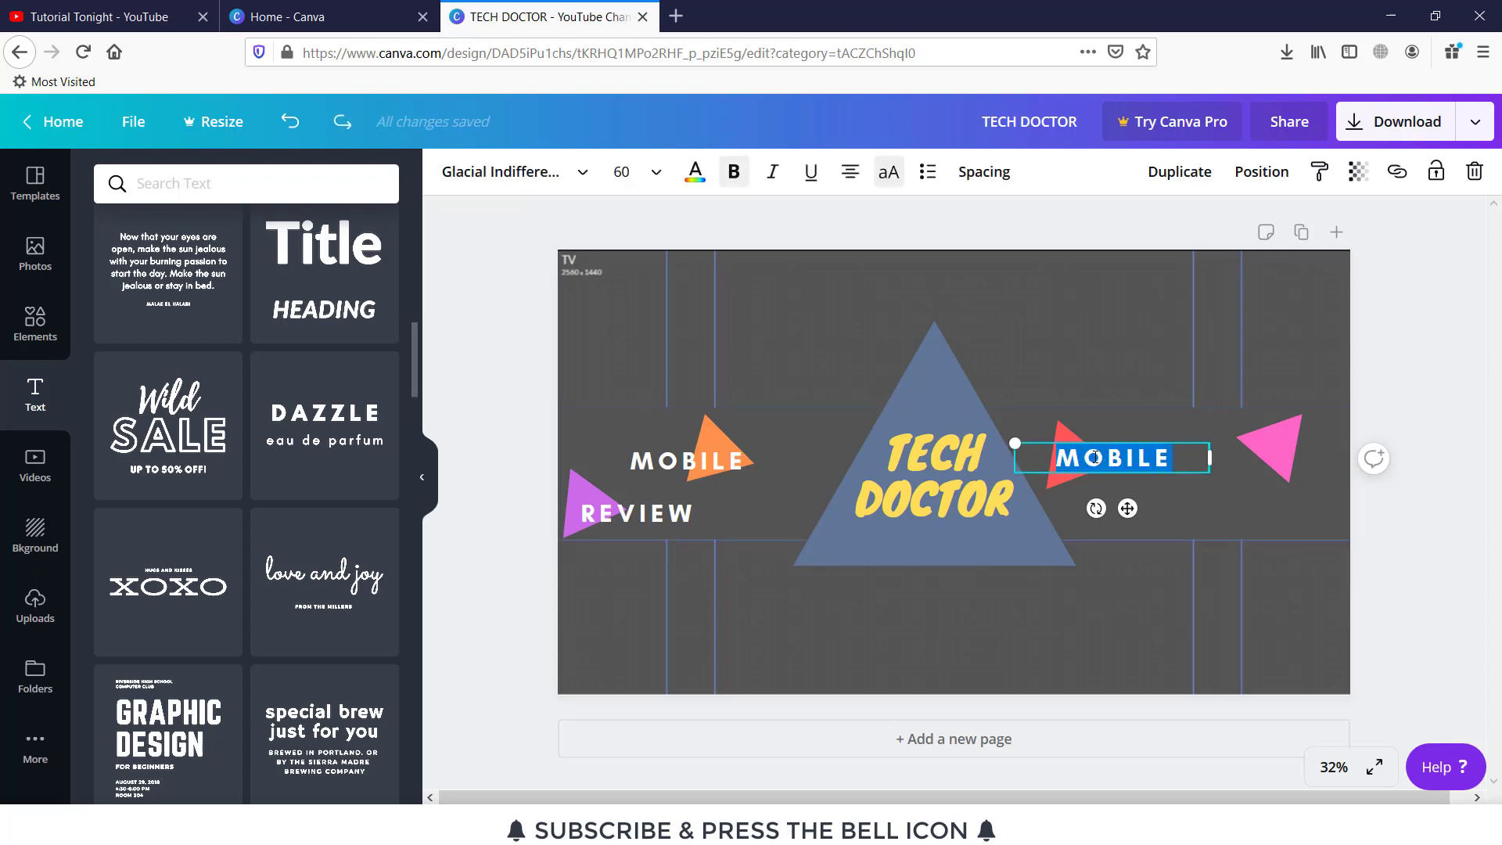
pyautogui.write('SOFTWARE')
pyautogui.click(1114, 459)
pyautogui.click(1113, 458)
# Nudge the "SOFTWARE" text right so its first letters overlap the coral red triangle.
pyautogui.press('Right')
pyautogui.press('Right')
pyautogui.press('Right')
pyautogui.press('Right')
pyautogui.press('Right')
pyautogui.press('Right')
pyautogui.press('Right')
pyautogui.press('Right')
pyautogui.press('Right')
pyautogui.press('Right')
pyautogui.press('Right')
pyautogui.press('Right')
pyautogui.press('Right')
pyautogui.press('Right')
pyautogui.press('Right')
pyautogui.press('Right')
pyautogui.press('Right')
pyautogui.press('Right')
pyautogui.press('Right')
pyautogui.press('Right')
pyautogui.press('Right')
pyautogui.press('Right')
pyautogui.press('Right')
pyautogui.press('Right')
pyautogui.press('Right')
pyautogui.press('Right')
pyautogui.press('Right')
pyautogui.press('Right')
pyautogui.press('Right')
pyautogui.press('Right')
pyautogui.press('Right')
pyautogui.press('Right')
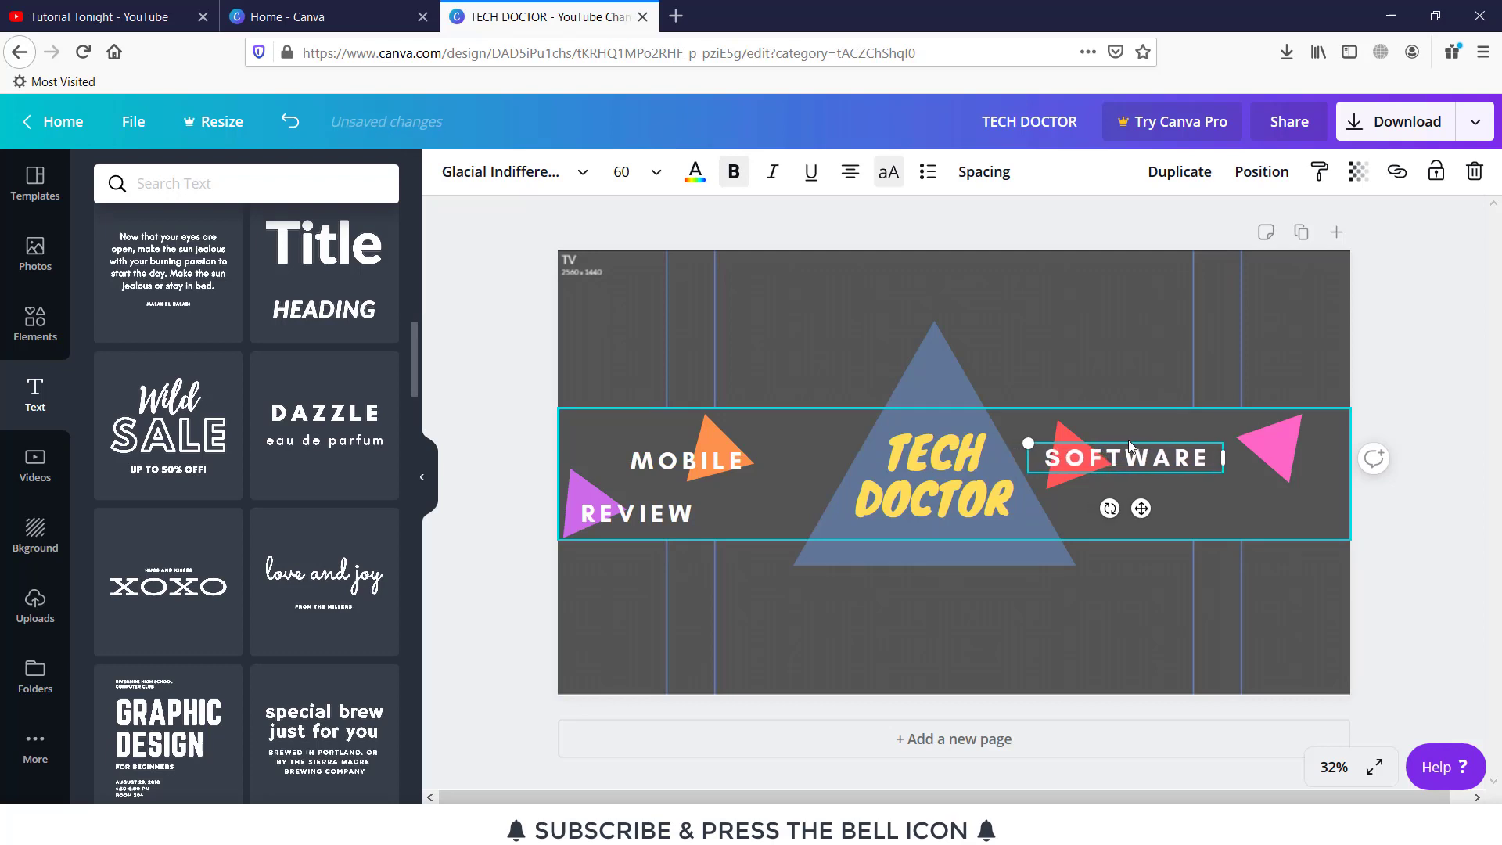
pyautogui.press('Right')
pyautogui.press('Right')
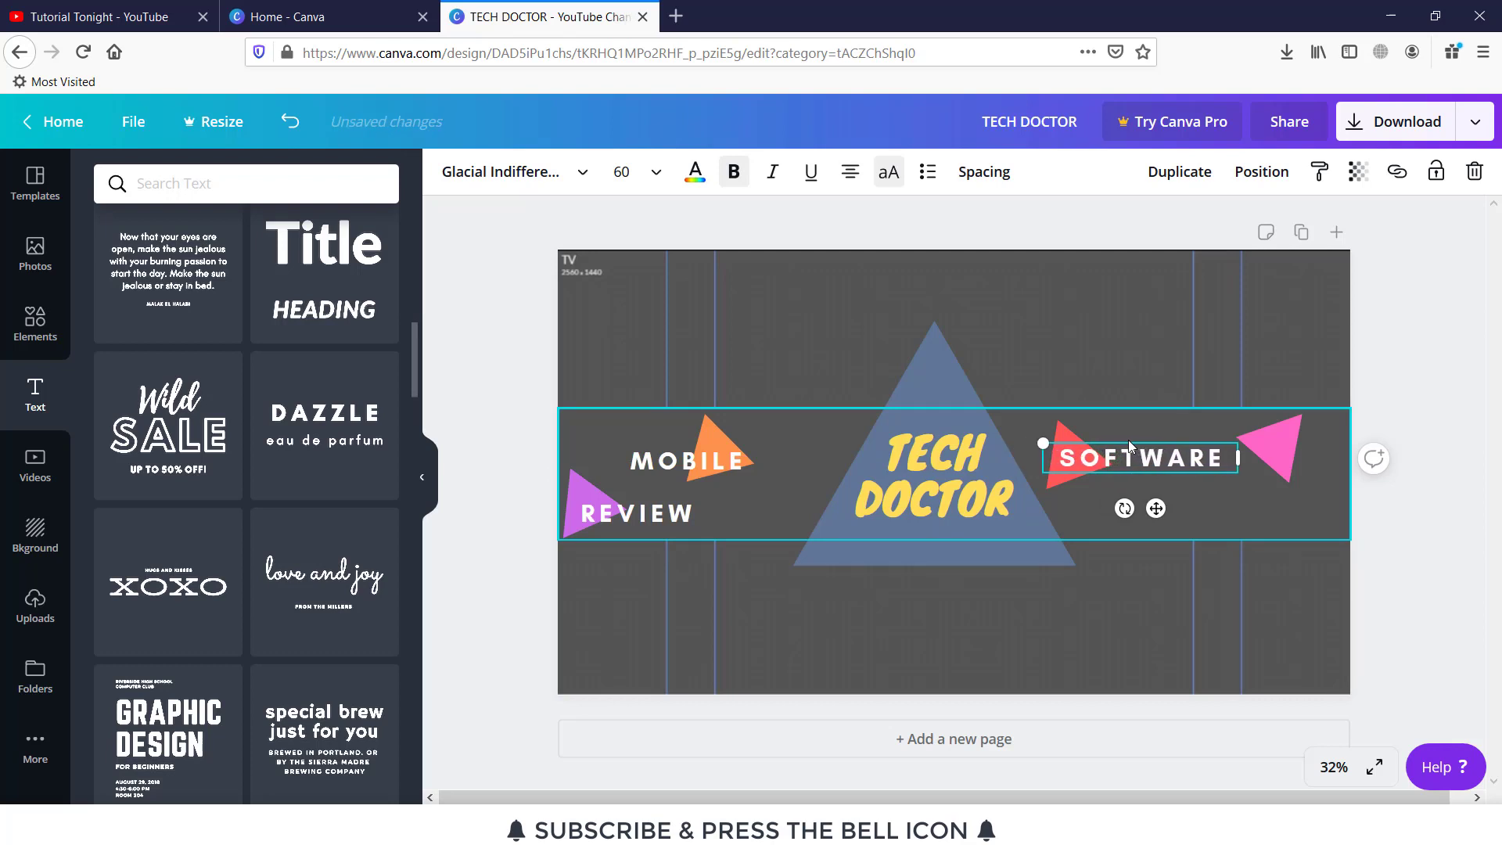
# Rotate the pink triangle so it points right and place it below the end of the "SOFTWARE" text.
pyautogui.click(1273, 449)
pyautogui.moveTo(1273, 386); pyautogui.dragTo(1322, 520)
pyautogui.moveTo(1286, 461); pyautogui.dragTo(1133, 510)
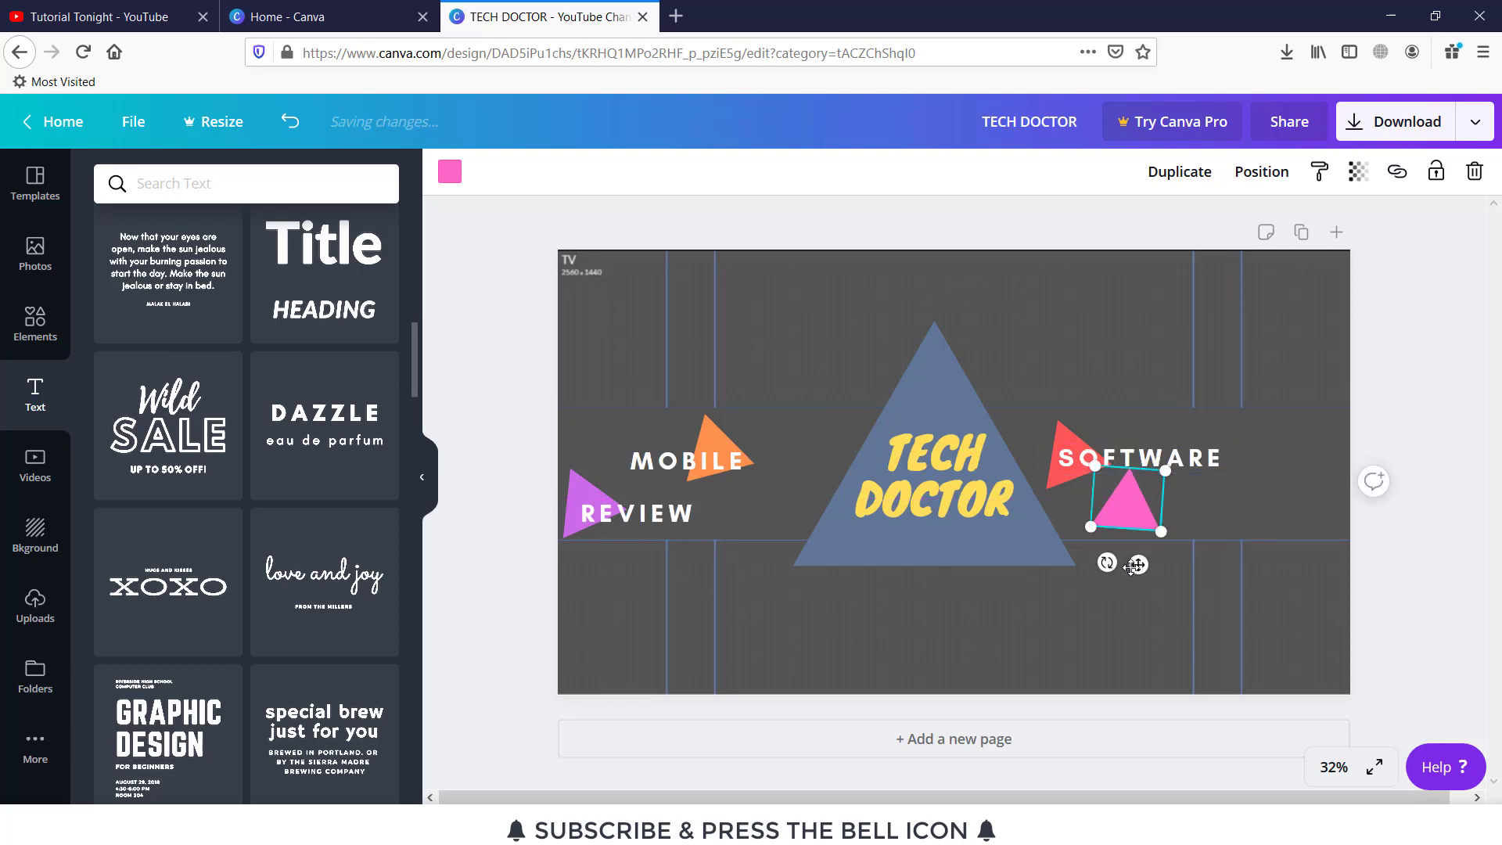
pyautogui.moveTo(1106, 561); pyautogui.dragTo(1173, 583)
pyautogui.moveTo(1154, 509)
pyautogui.mouseDown()
pyautogui.moveTo(1193, 510)
pyautogui.moveTo(1202, 467)
pyautogui.moveTo(1171, 493)
pyautogui.mouseUp()
pyautogui.click(1247, 486)
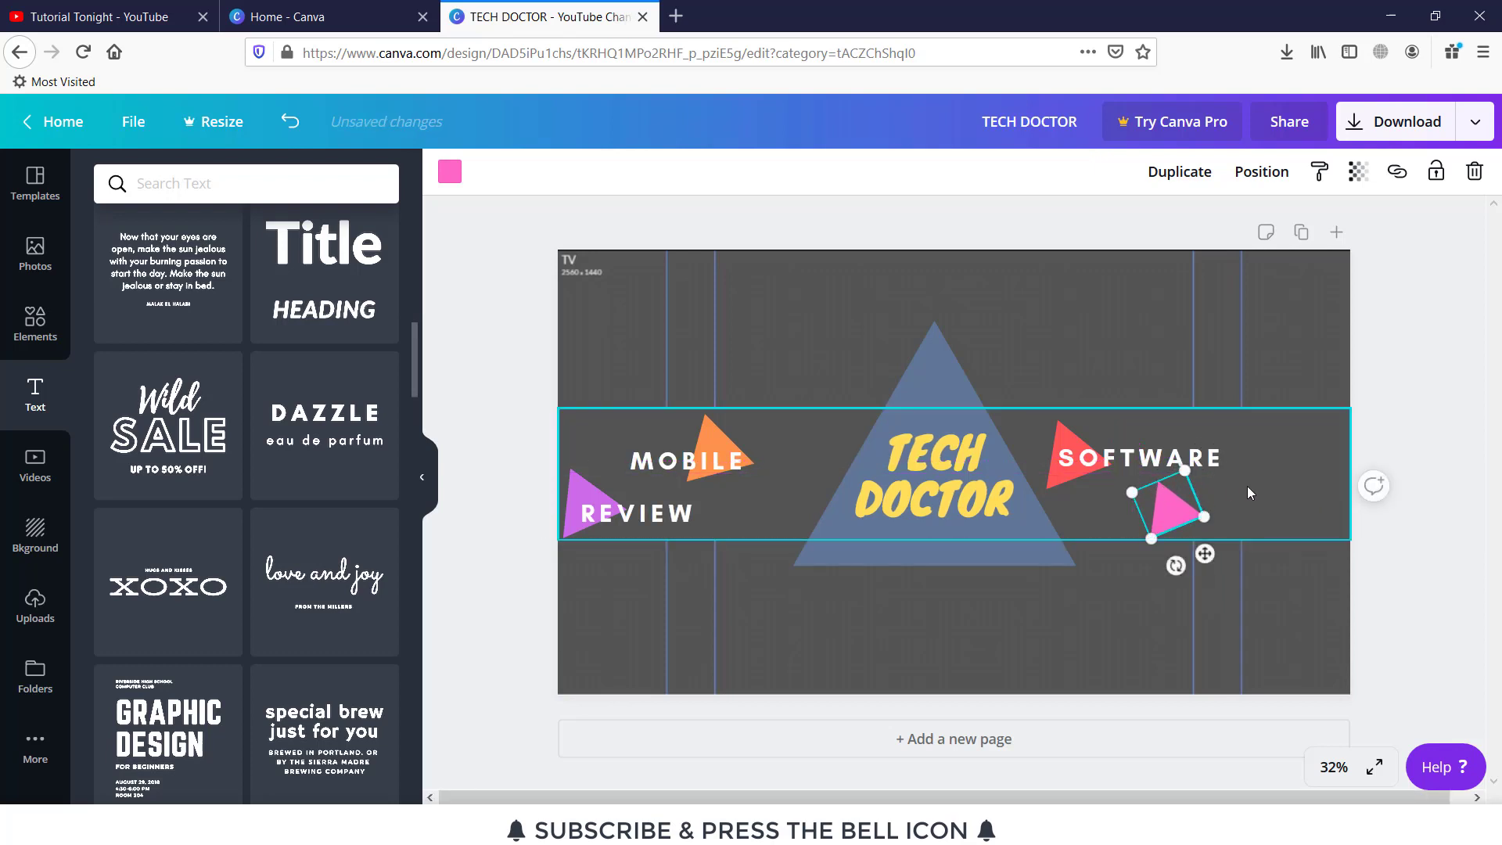
# Duplicate the "SOFTWARE" text, place one copy over the pink triangle and change its wording to "SOLUTION".
pyautogui.click(1145, 459)
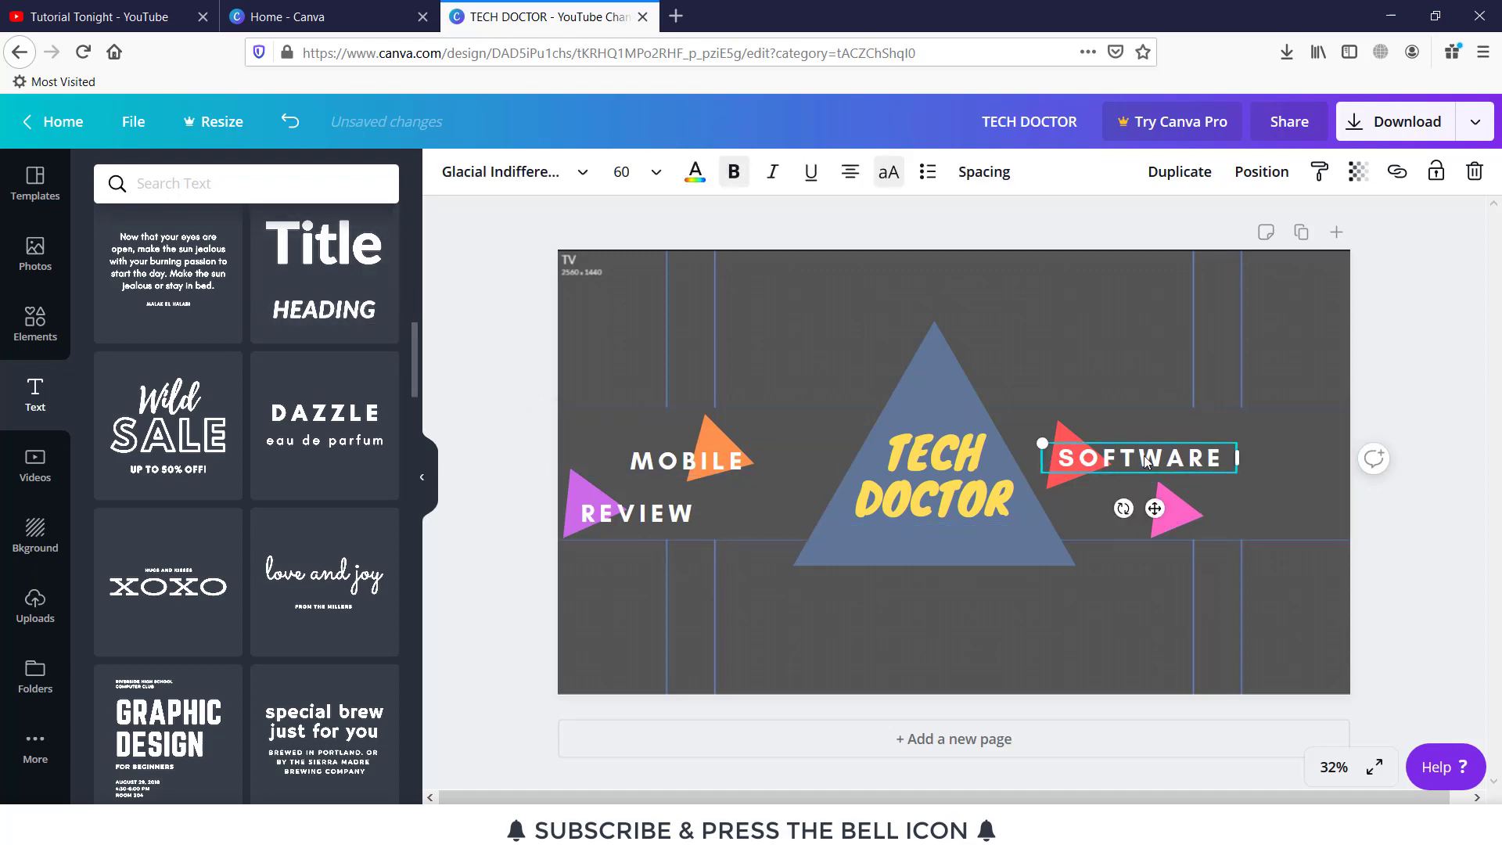
pyautogui.click(1256, 500)
pyautogui.moveTo(1153, 451); pyautogui.dragTo(1270, 500)
pyautogui.doubleClick(1260, 513)
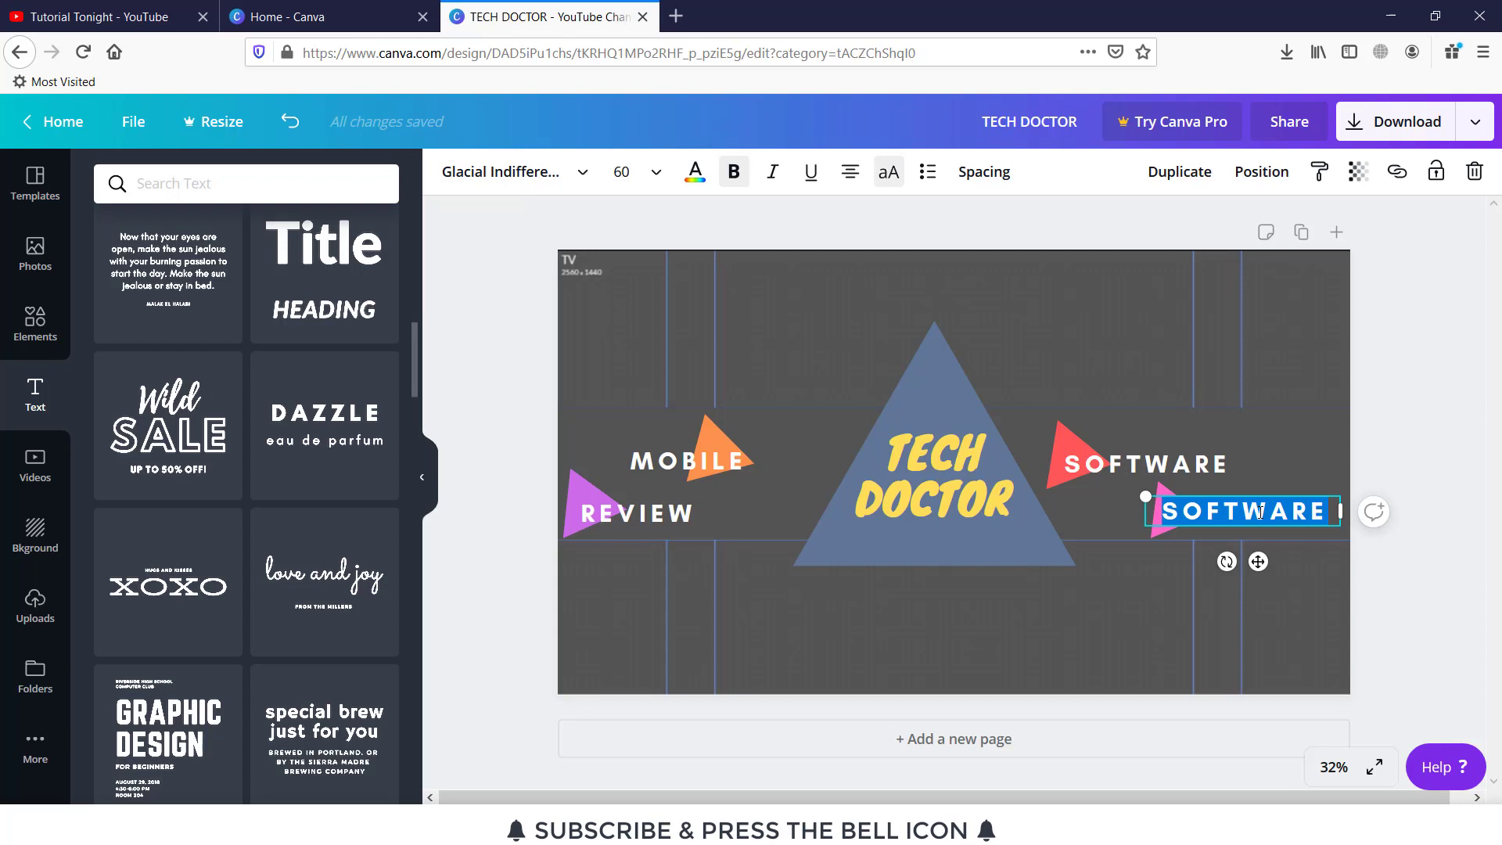
pyautogui.write('SOLUTION')
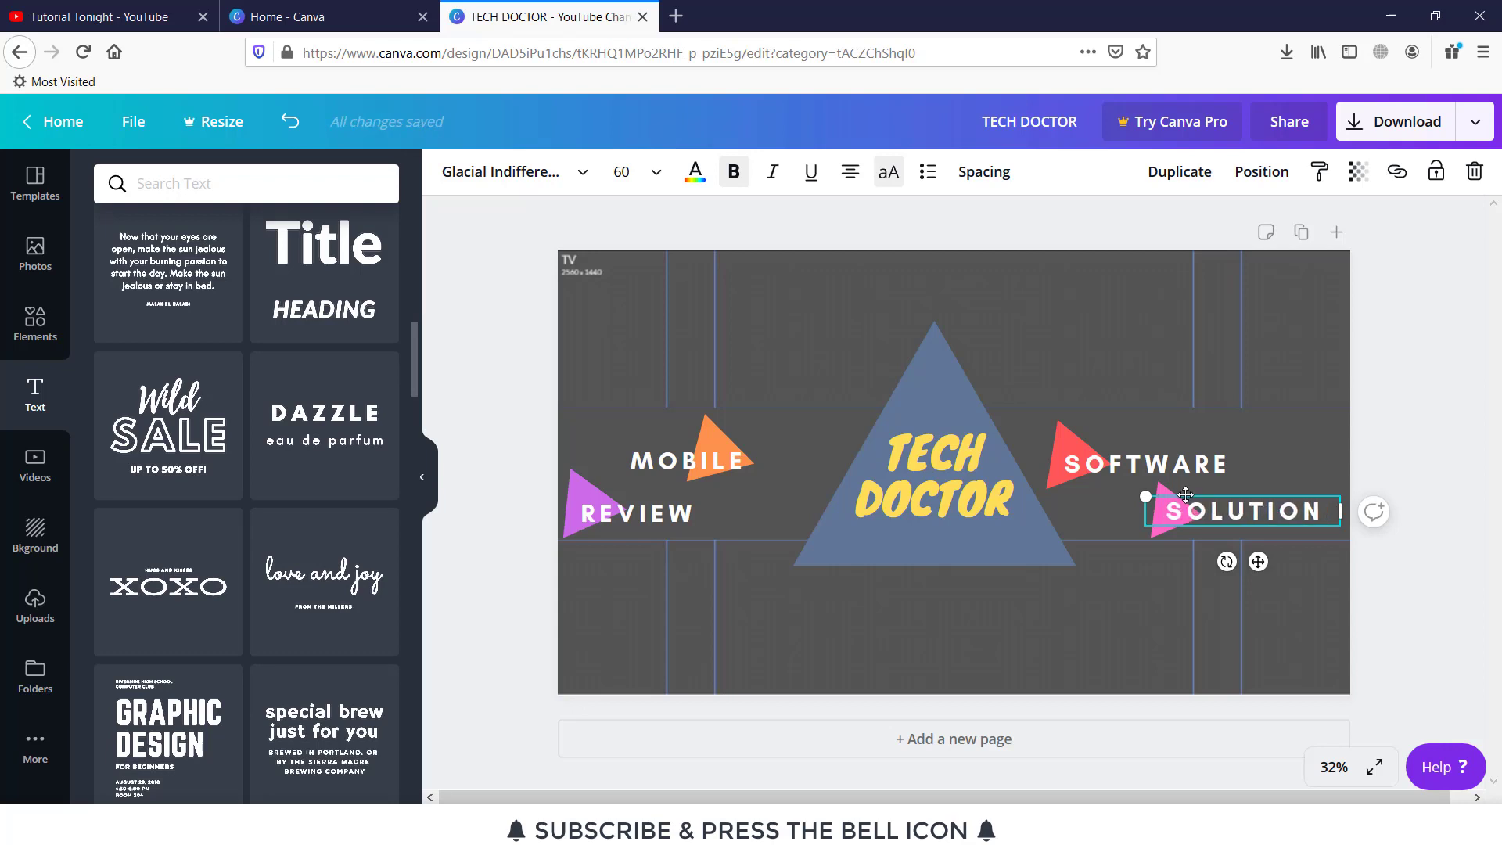
# Nudge the "SOLUTION" text slightly left over the pink triangle and deselect it.
pyautogui.click(1185, 495)
pyautogui.click(1239, 491)
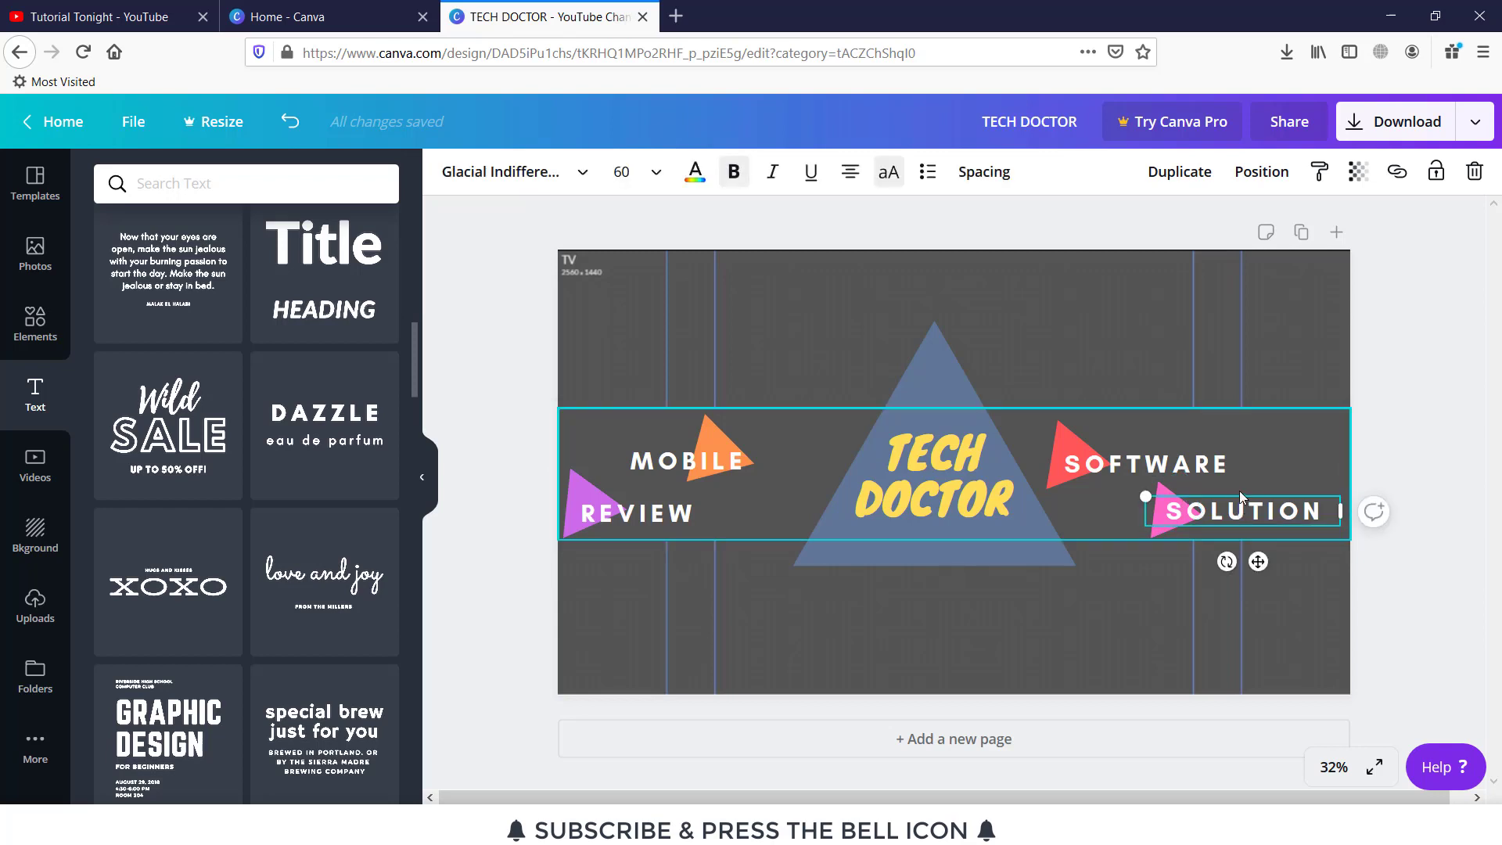
pyautogui.press('Left')
pyautogui.press('Left')
pyautogui.press('Left')
pyautogui.press('Left')
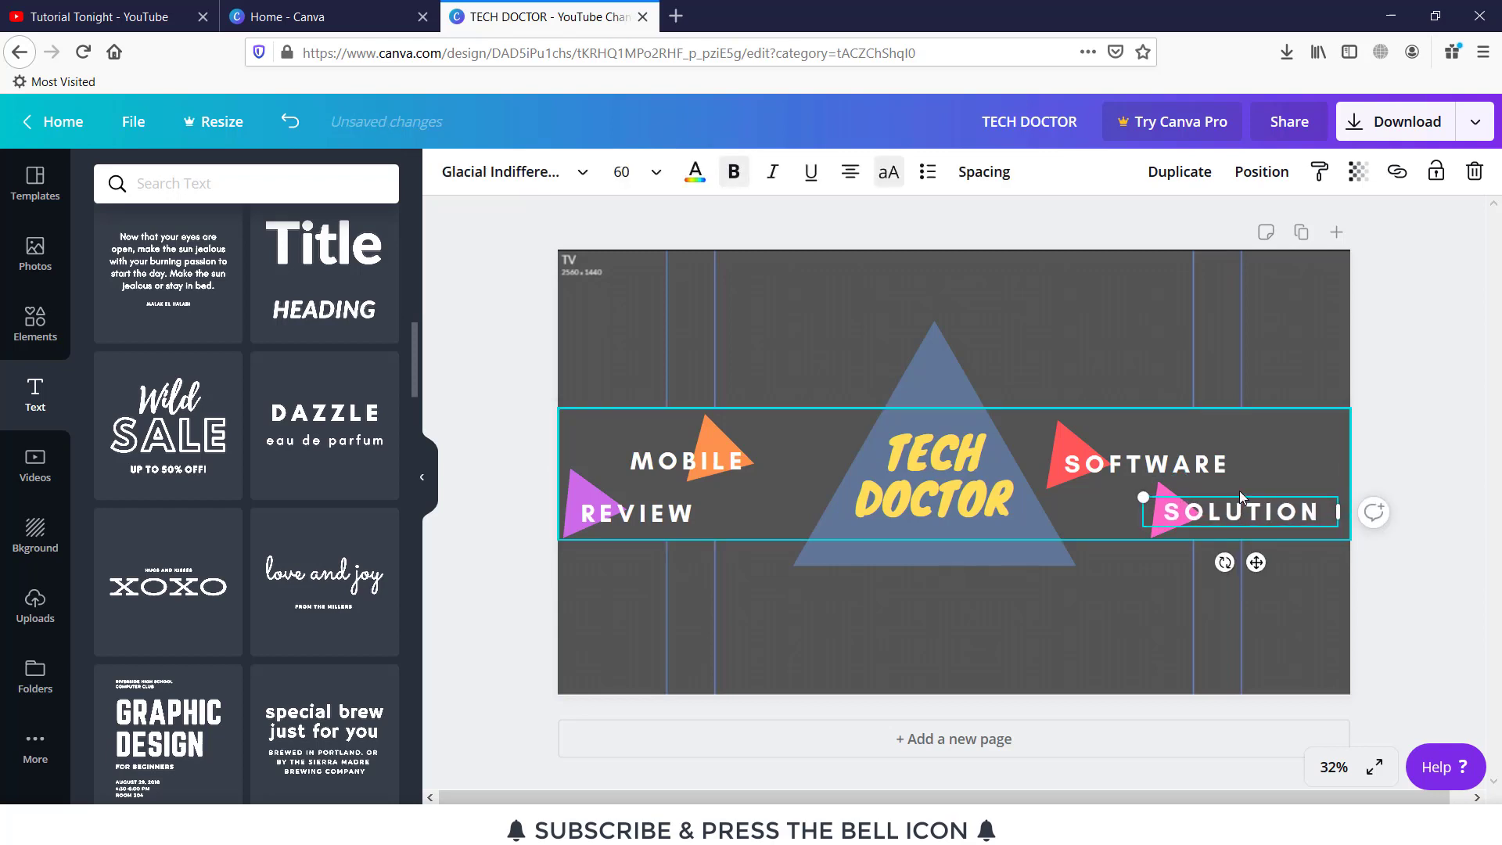
pyautogui.press('Left')
pyautogui.press('Left')
pyautogui.press('Left')
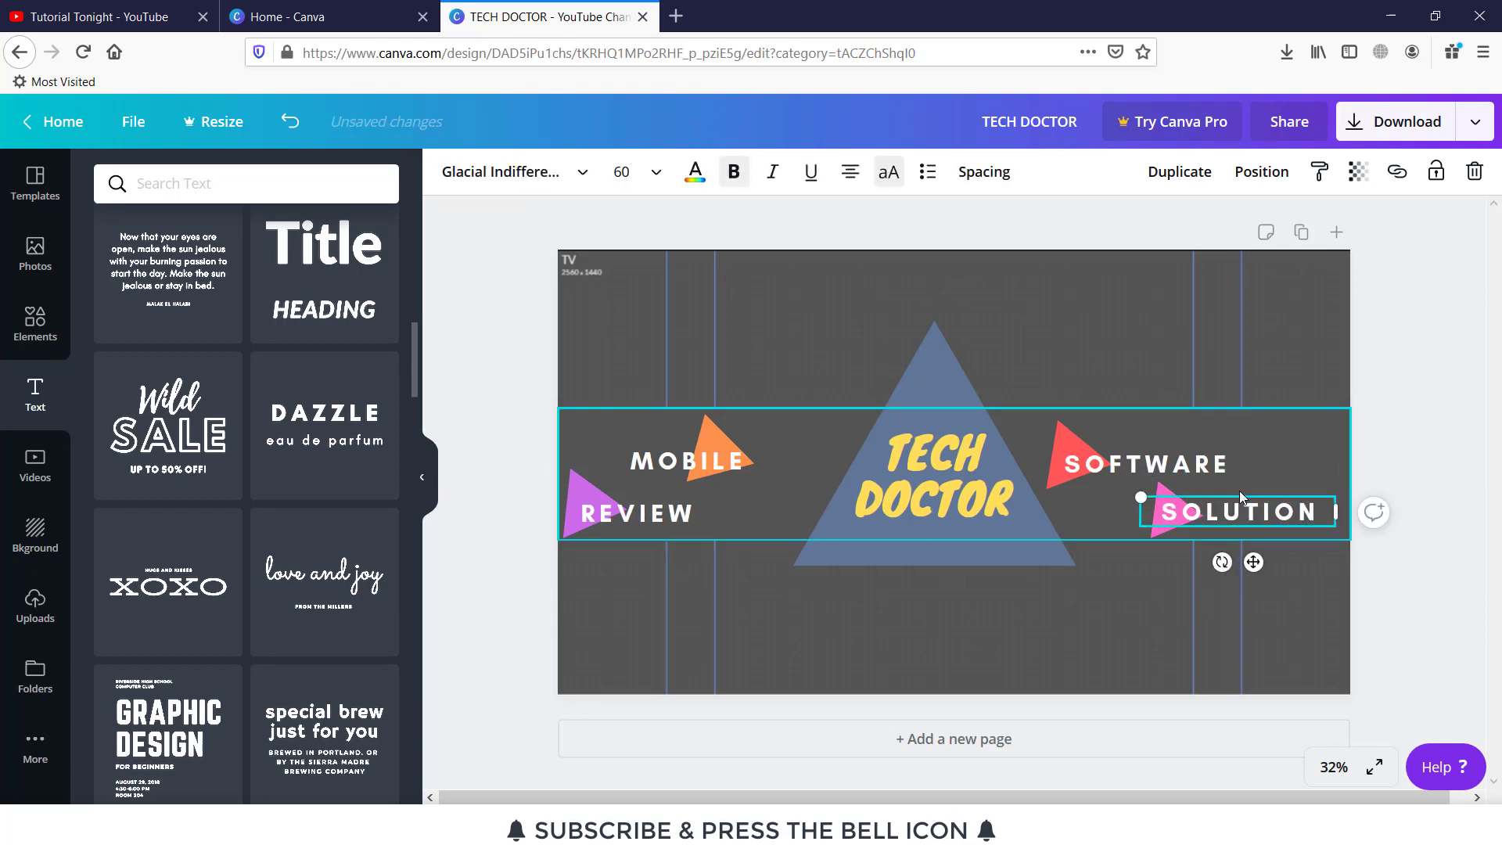
pyautogui.click(1092, 515)
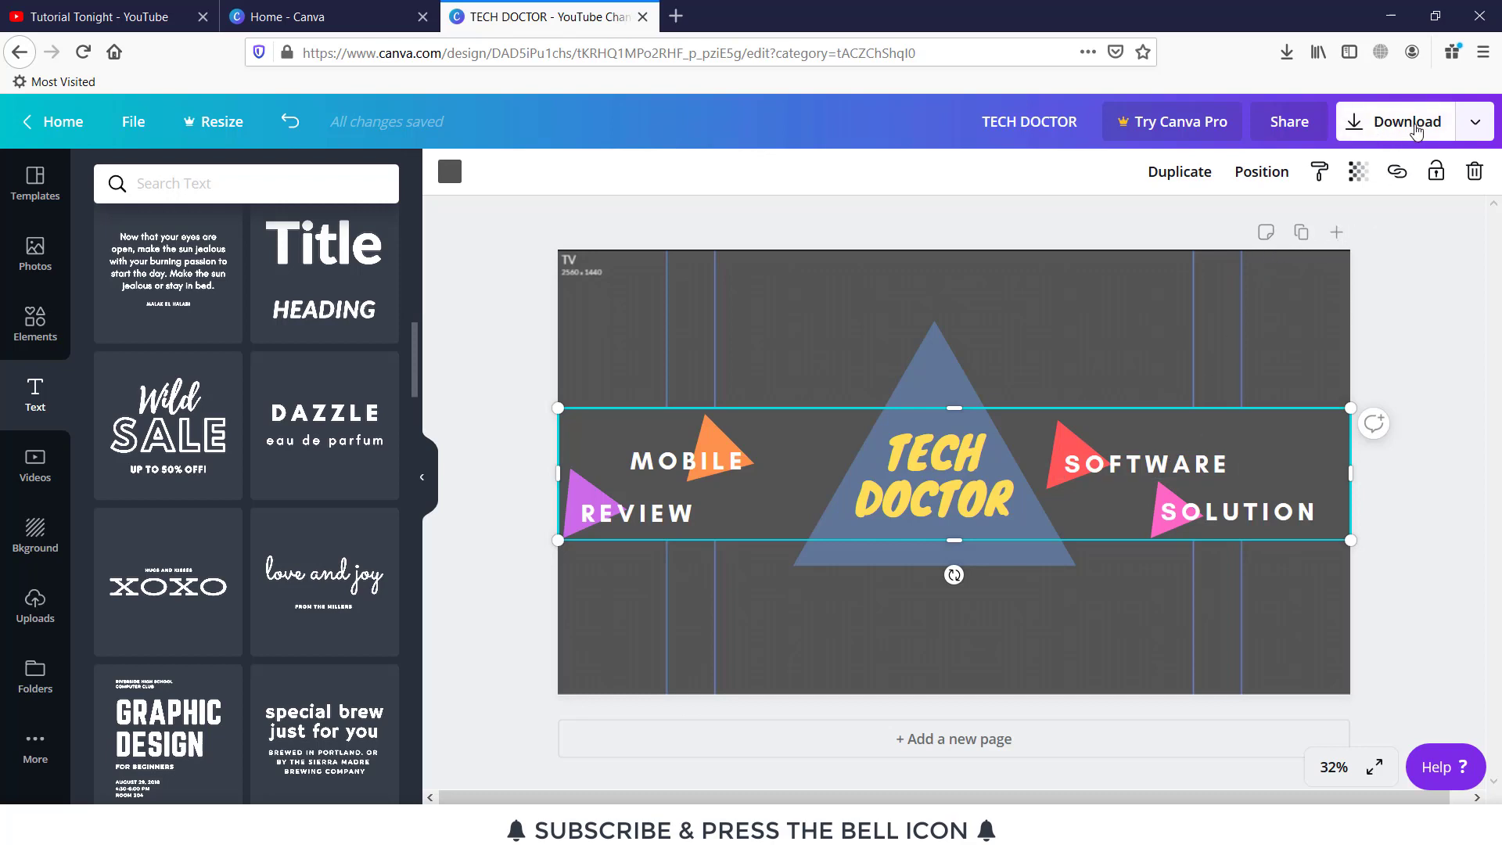
# Download the banner as a PNG, save the file and dismiss the Canva Pro trial offer.
pyautogui.click(1417, 131)
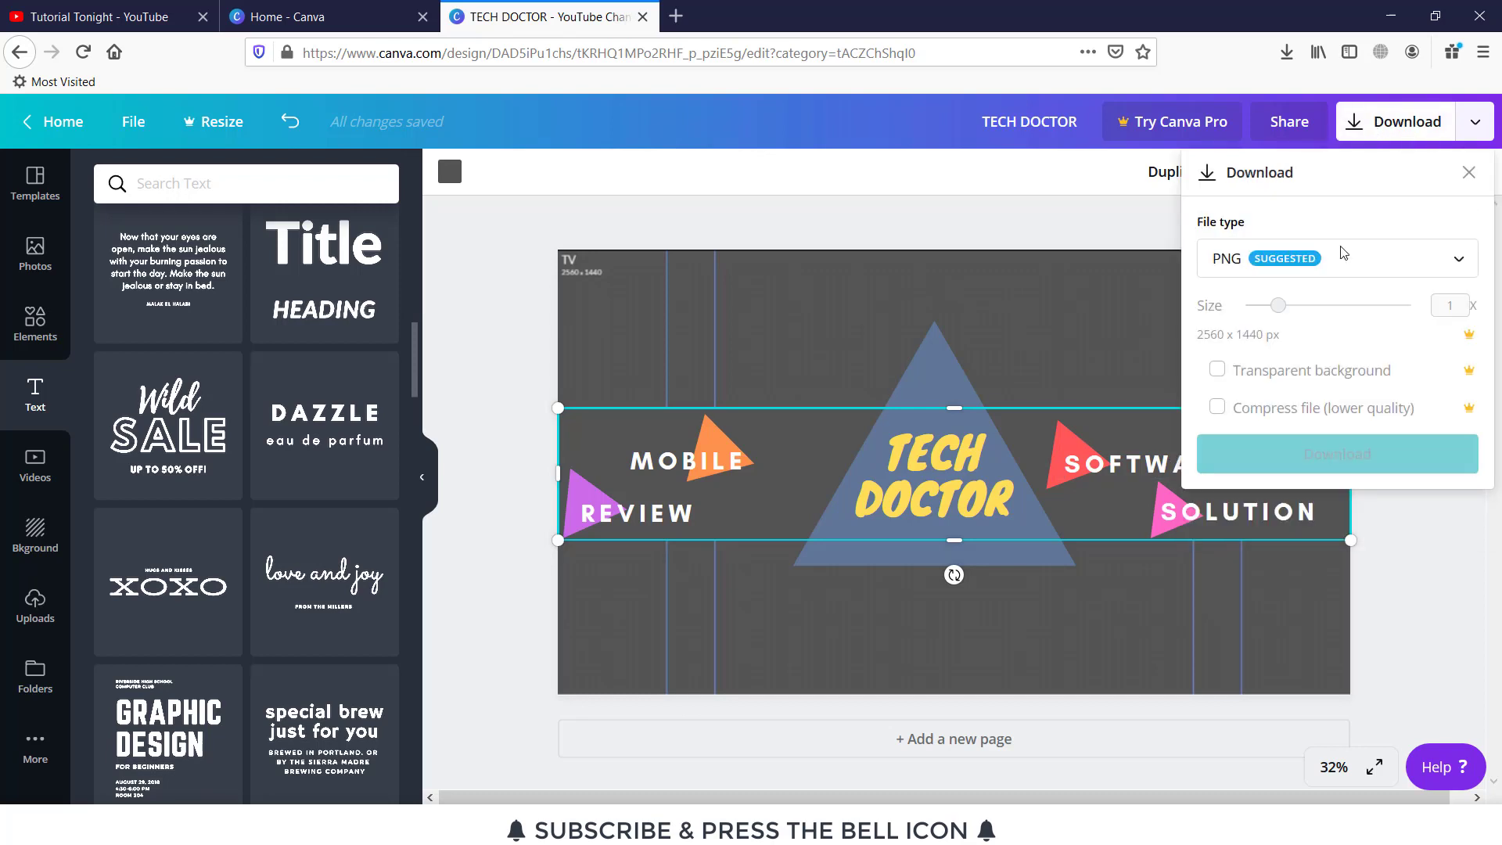
pyautogui.click(1398, 272)
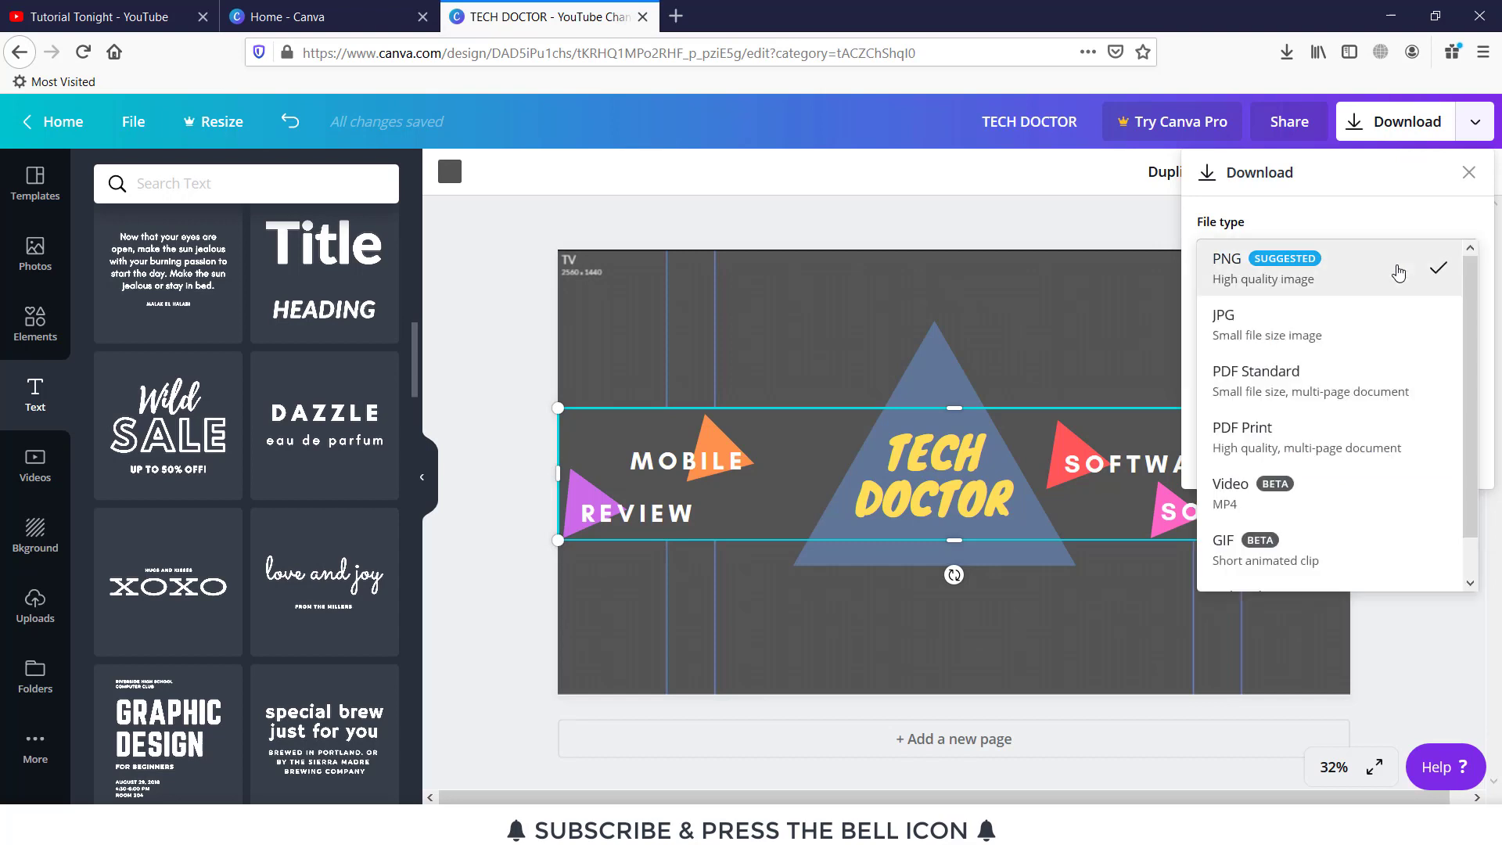
pyautogui.click(1406, 191)
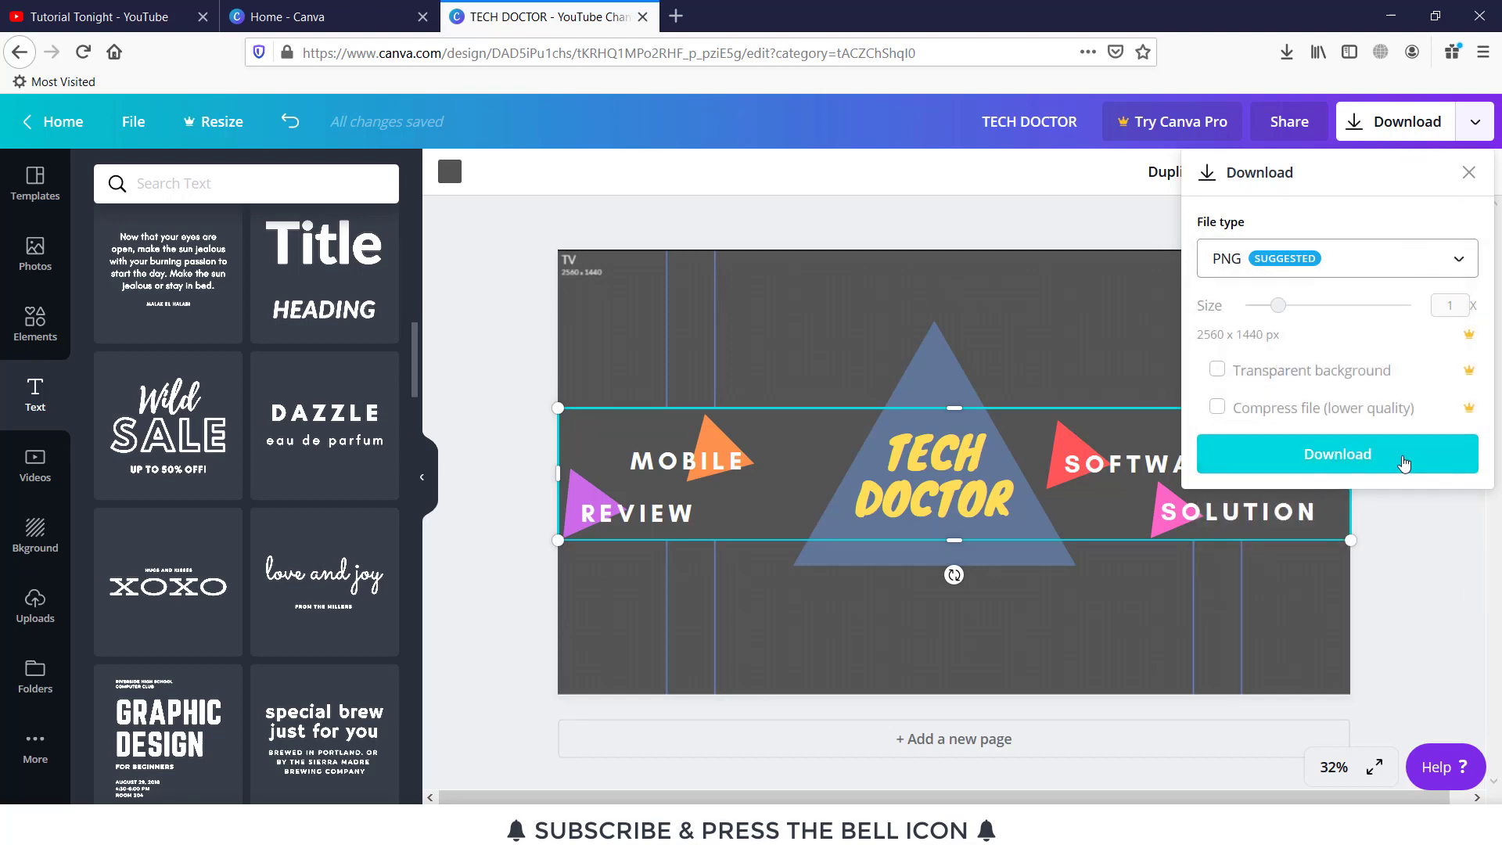
pyautogui.click(1352, 465)
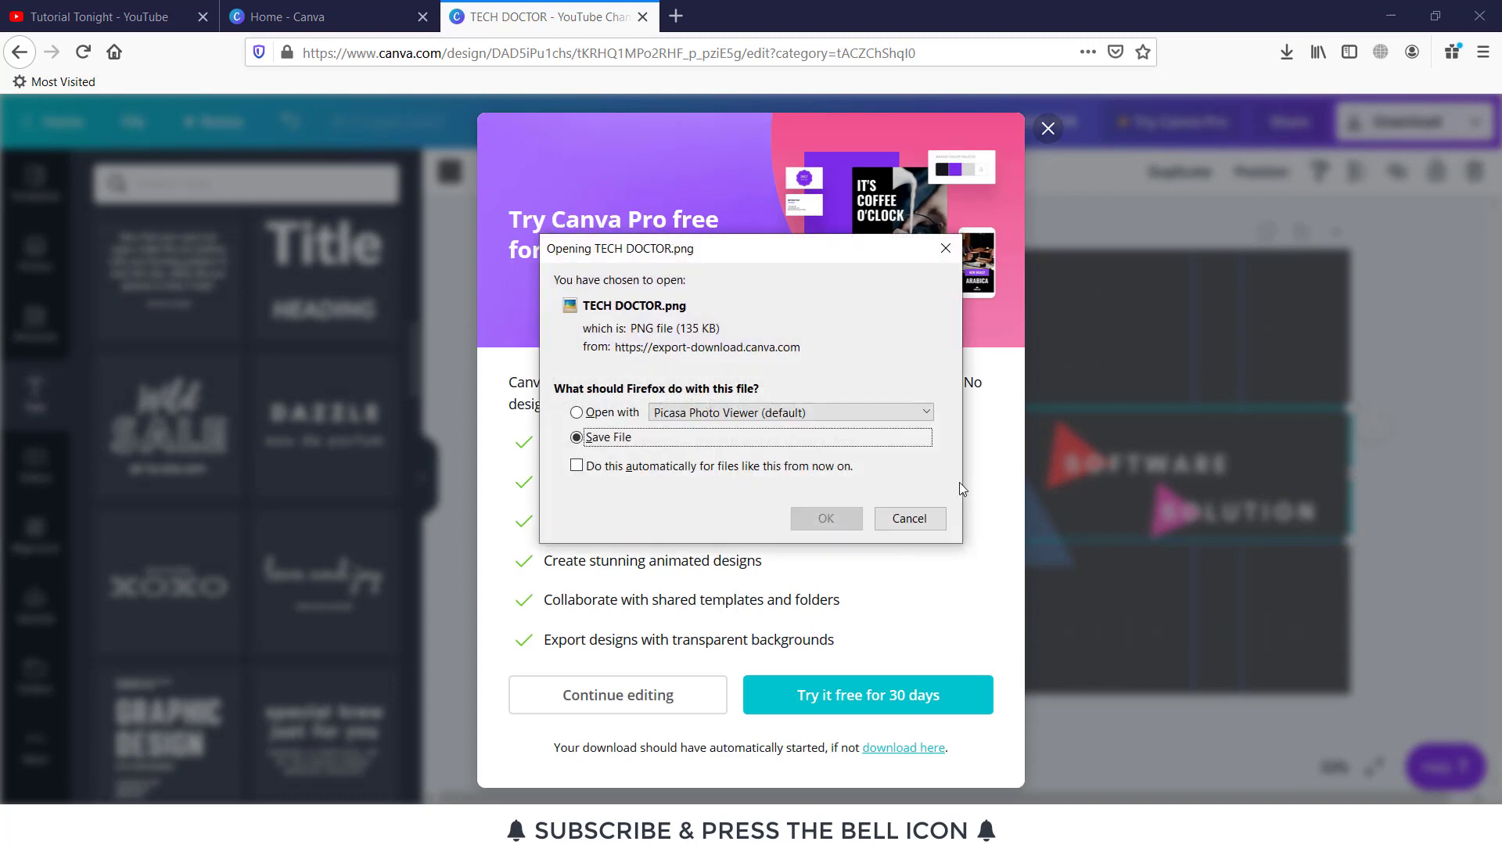
pyautogui.click(851, 520)
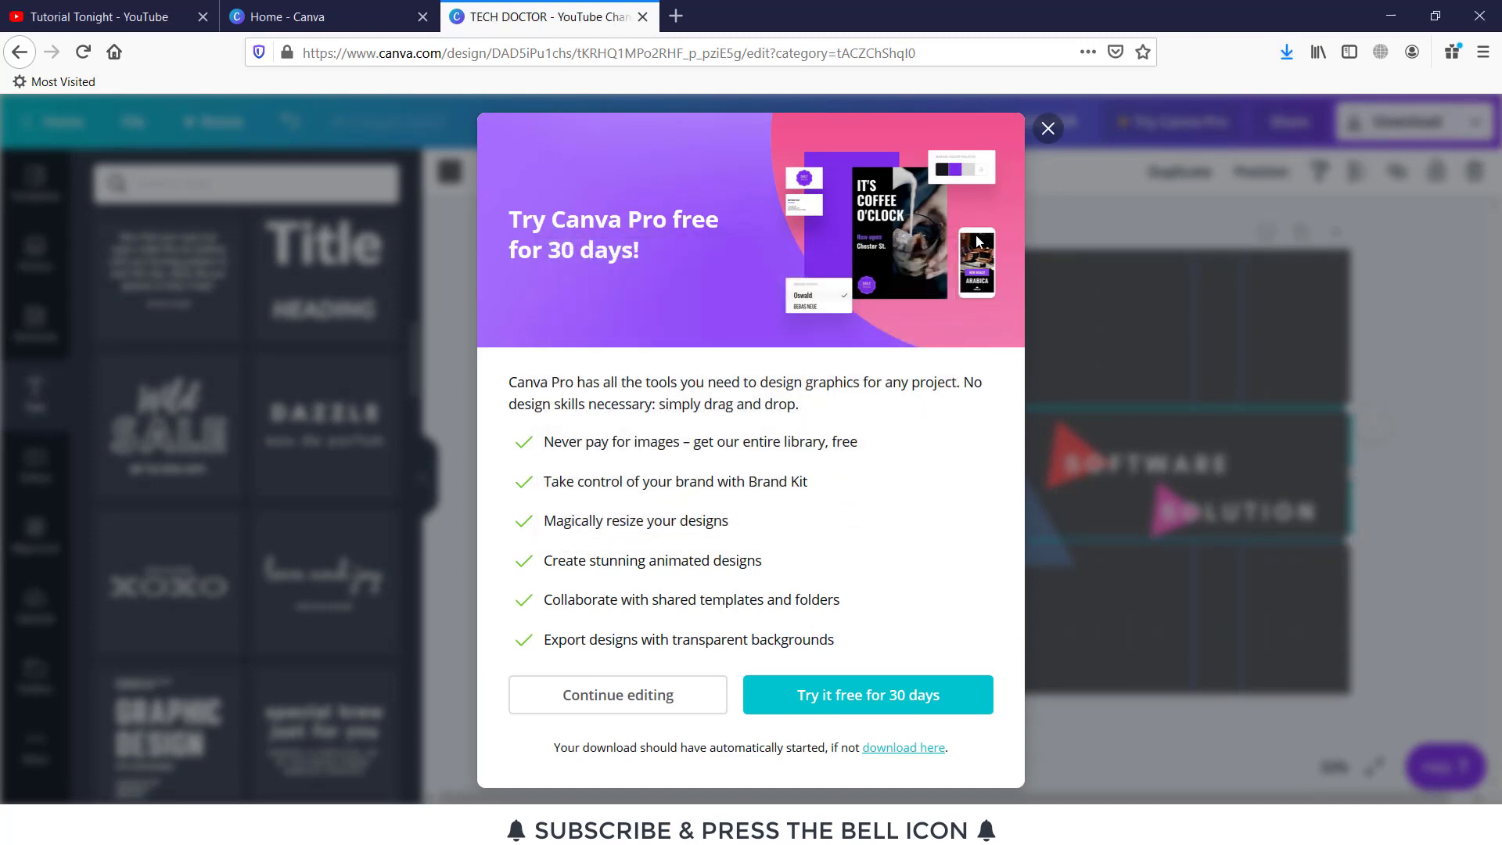
pyautogui.click(1048, 129)
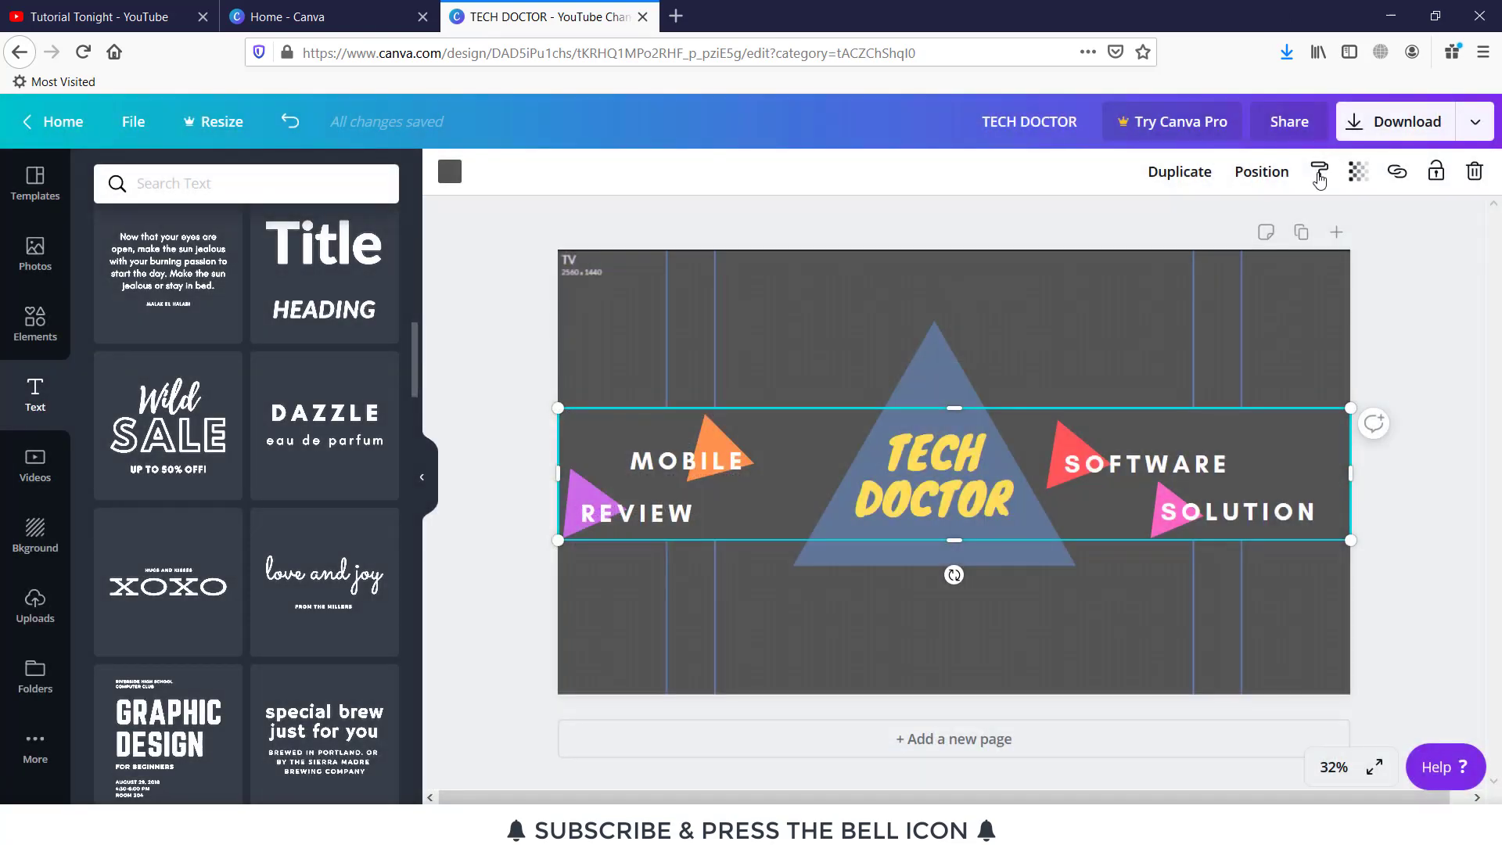
# Open the downloaded TECH DOCTOR.png in the image viewer to check the banner, and close it again.
pyautogui.click(1286, 52)
pyautogui.click(966, 101)
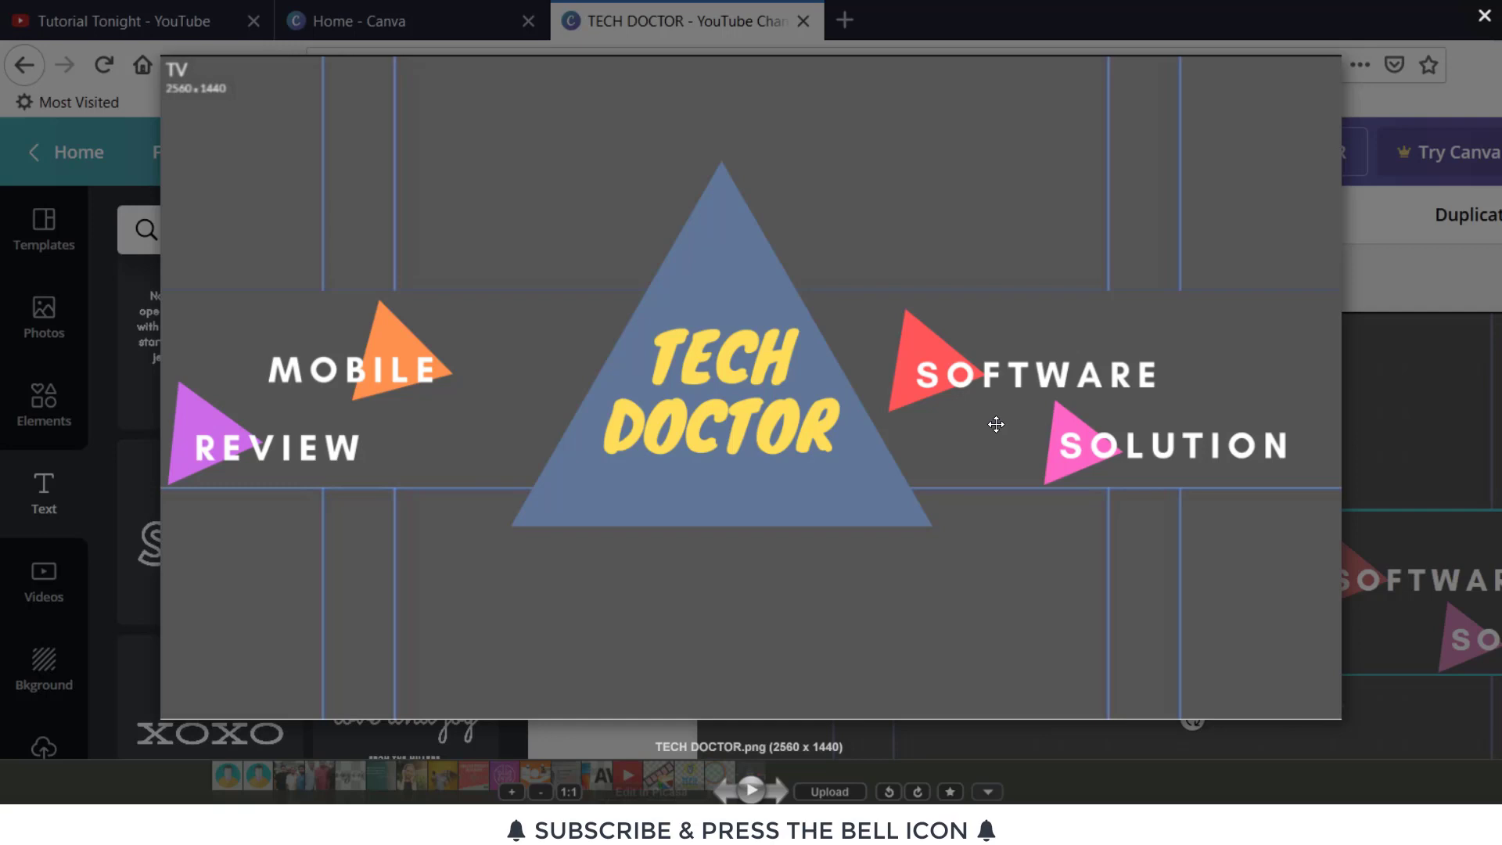
pyautogui.click(1484, 16)
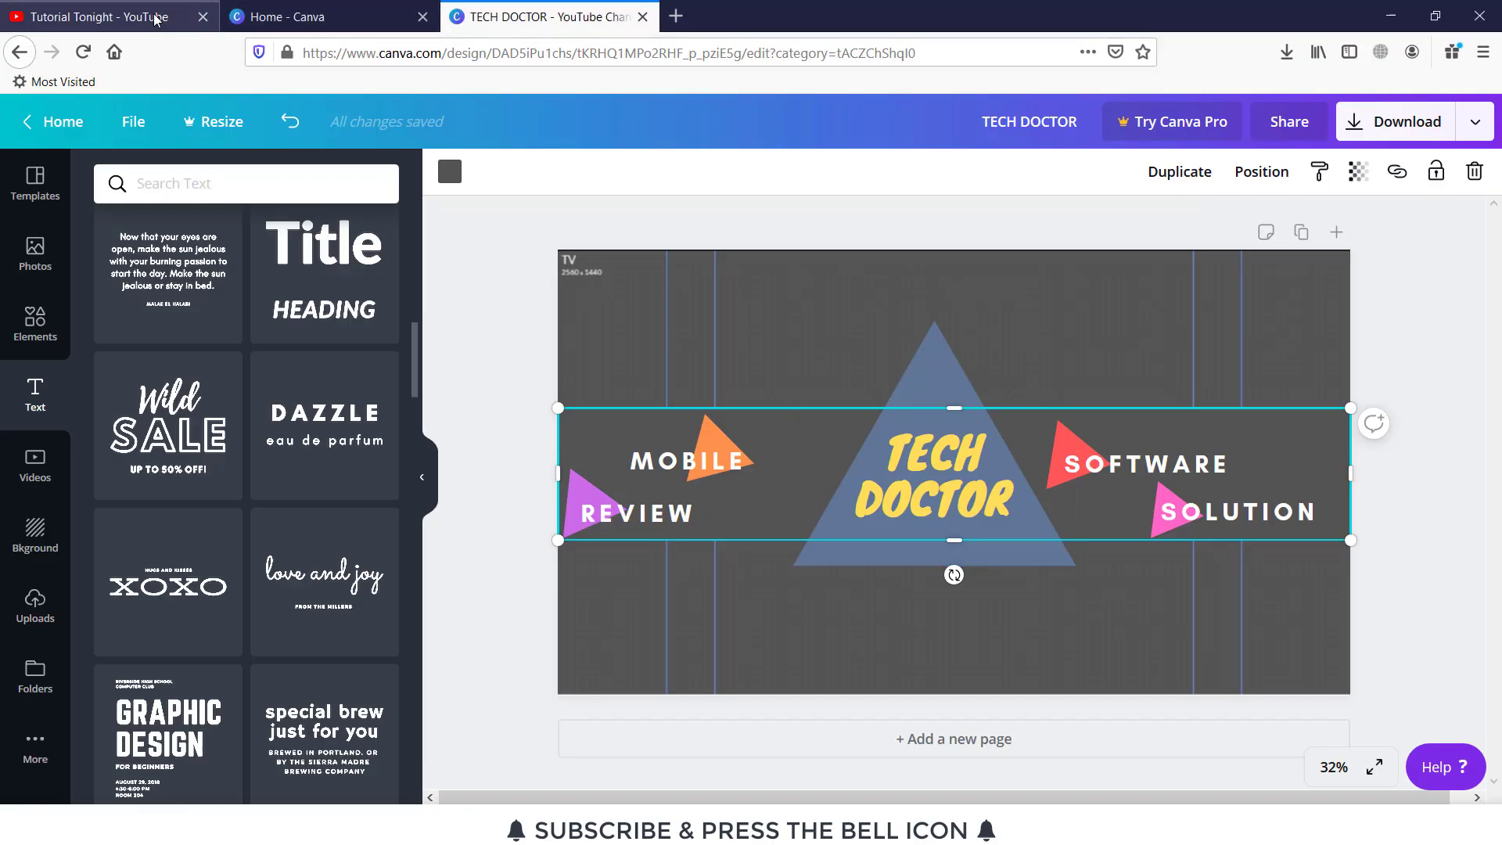
# Switch to the Tutorial Tonight channel page on YouTube.
pyautogui.click(156, 19)
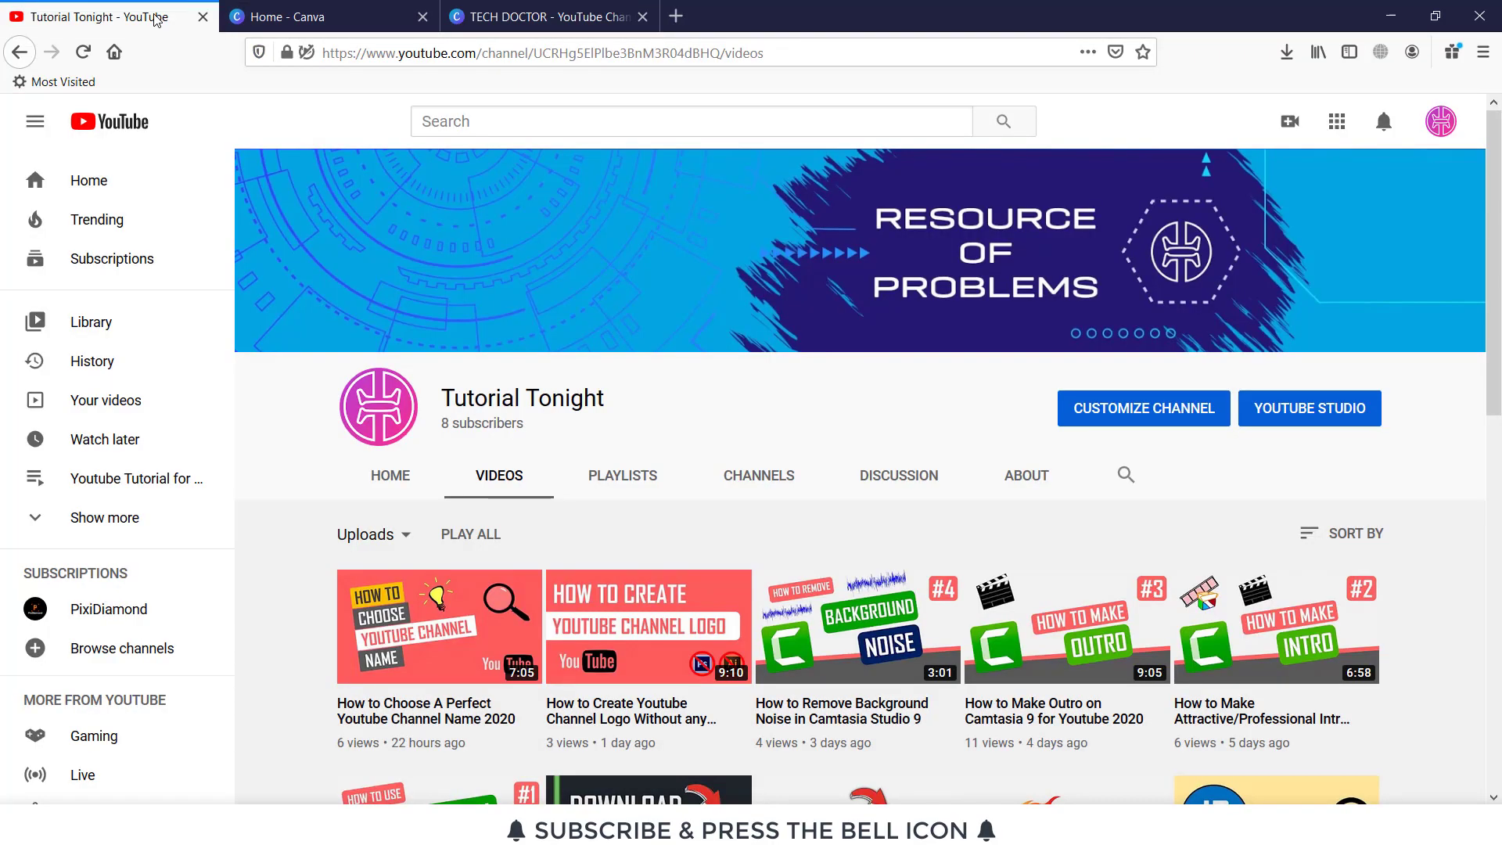